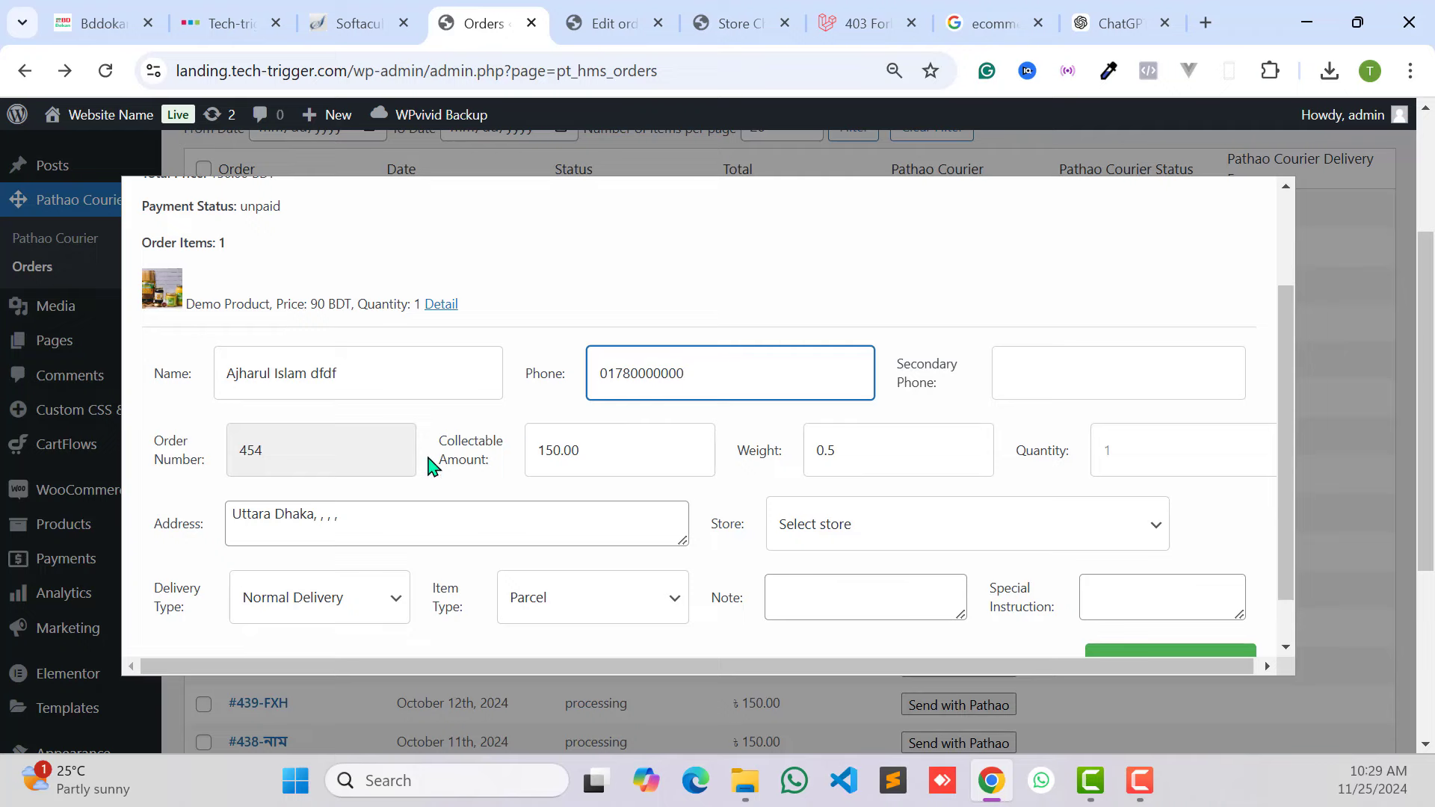
{"action": "left_click", "coordinate": [339, 522]}
{"action": "scroll", "coordinate": [1005, 580], "scroll_direction": "down", "scroll_amount": 1}
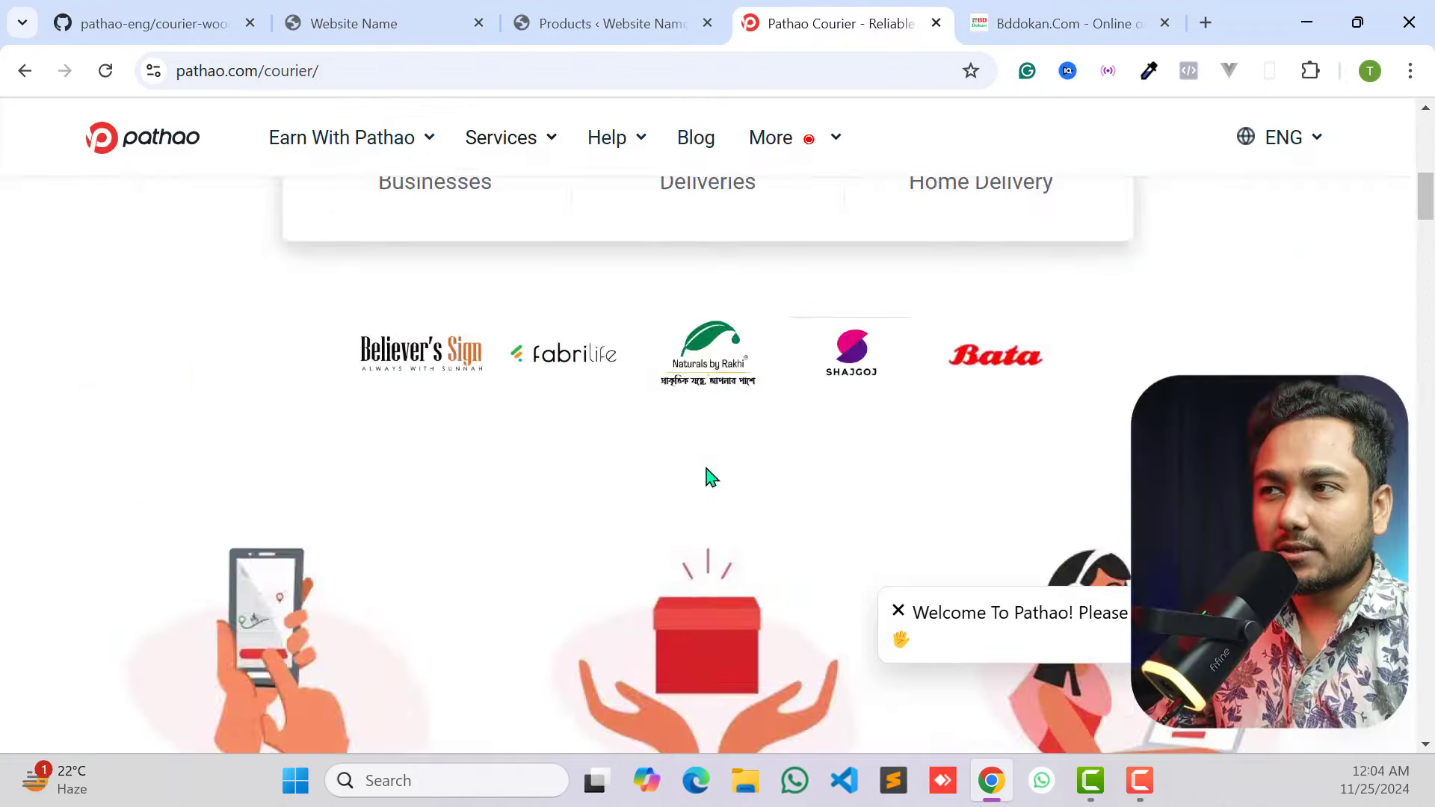
{"action": "scroll", "coordinate": [711, 476], "scroll_direction": "up", "scroll_amount": 10}
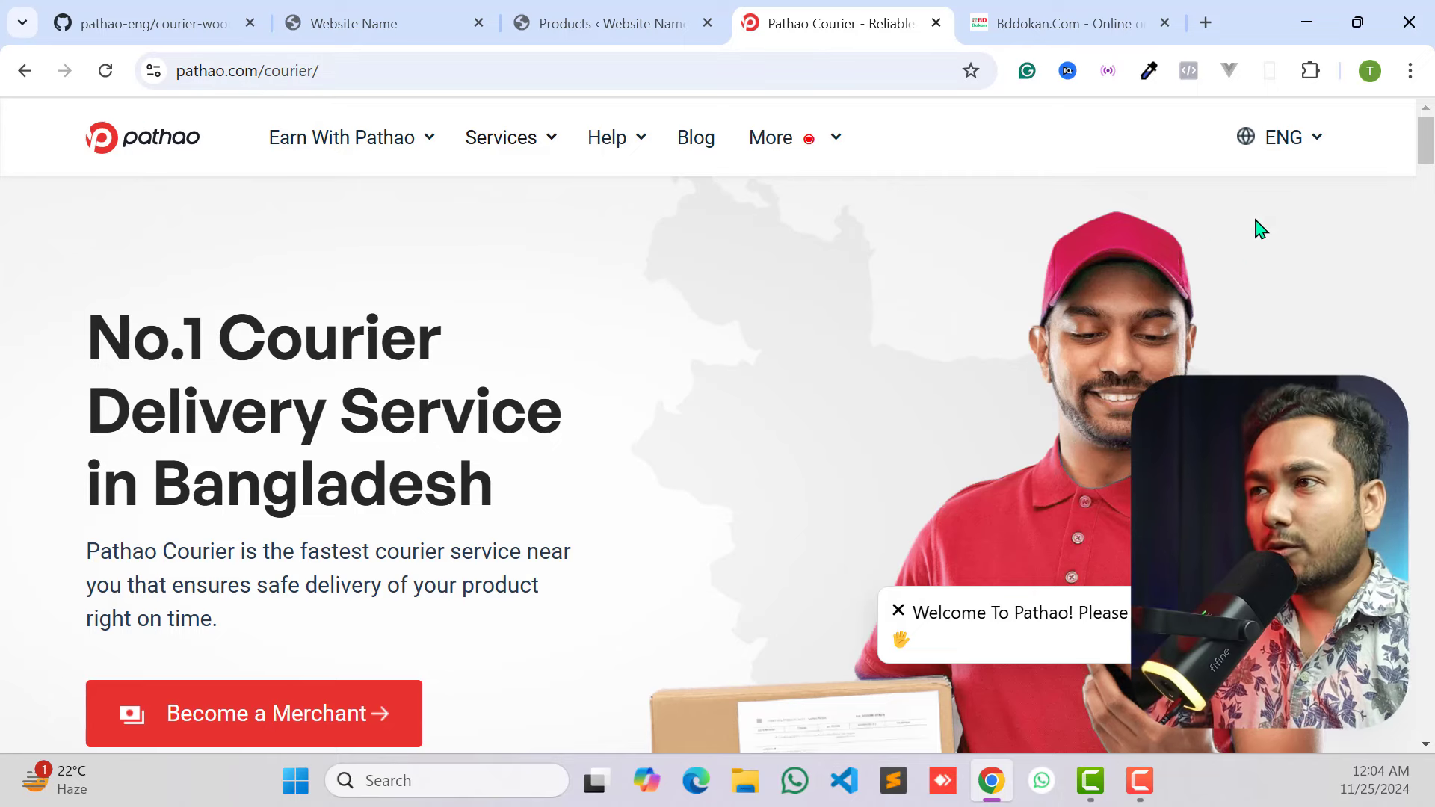
{"action": "left_click", "coordinate": [591, 24]}
{"action": "left_click", "coordinate": [392, 21]}
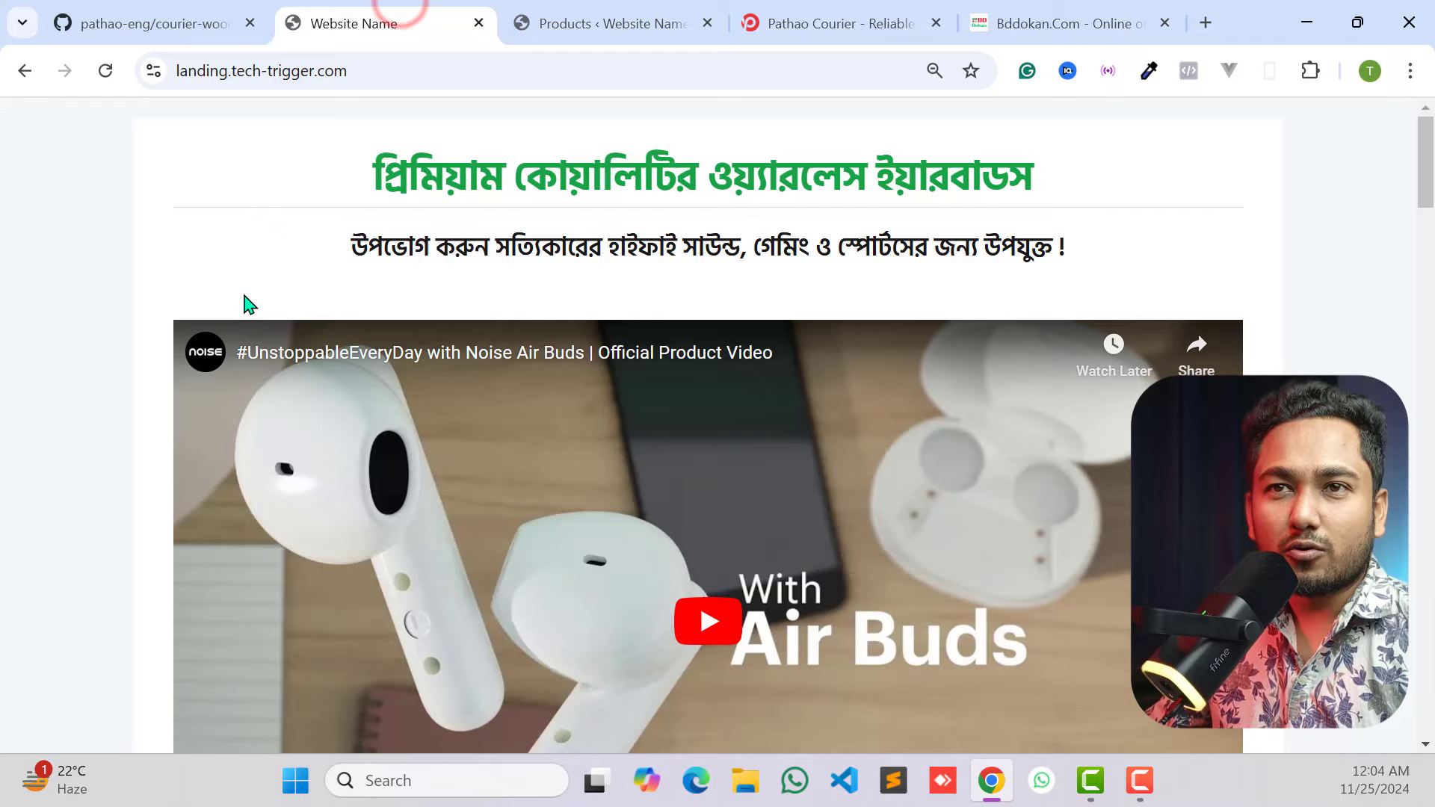
{"action": "left_click", "coordinate": [605, 21]}
{"action": "left_click", "coordinate": [1016, 19]}
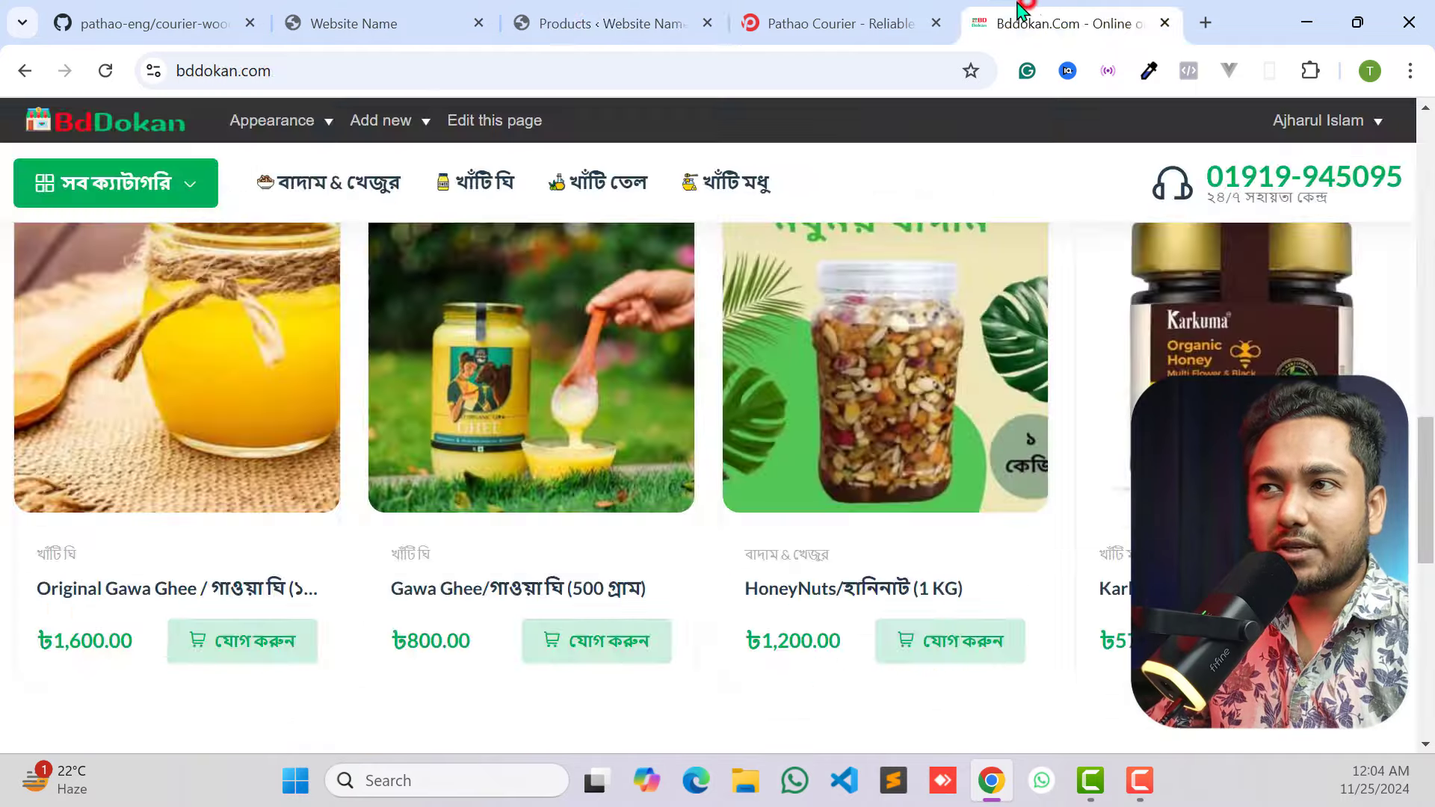
Review the earbuds landing page down to its order form, and the product listings on the BdDokan store's homepage.
{"action": "left_click", "coordinate": [401, 26]}
{"action": "scroll", "coordinate": [448, 391], "scroll_direction": "down", "scroll_amount": 8}
{"action": "scroll", "coordinate": [462, 416], "scroll_direction": "down", "scroll_amount": 9}
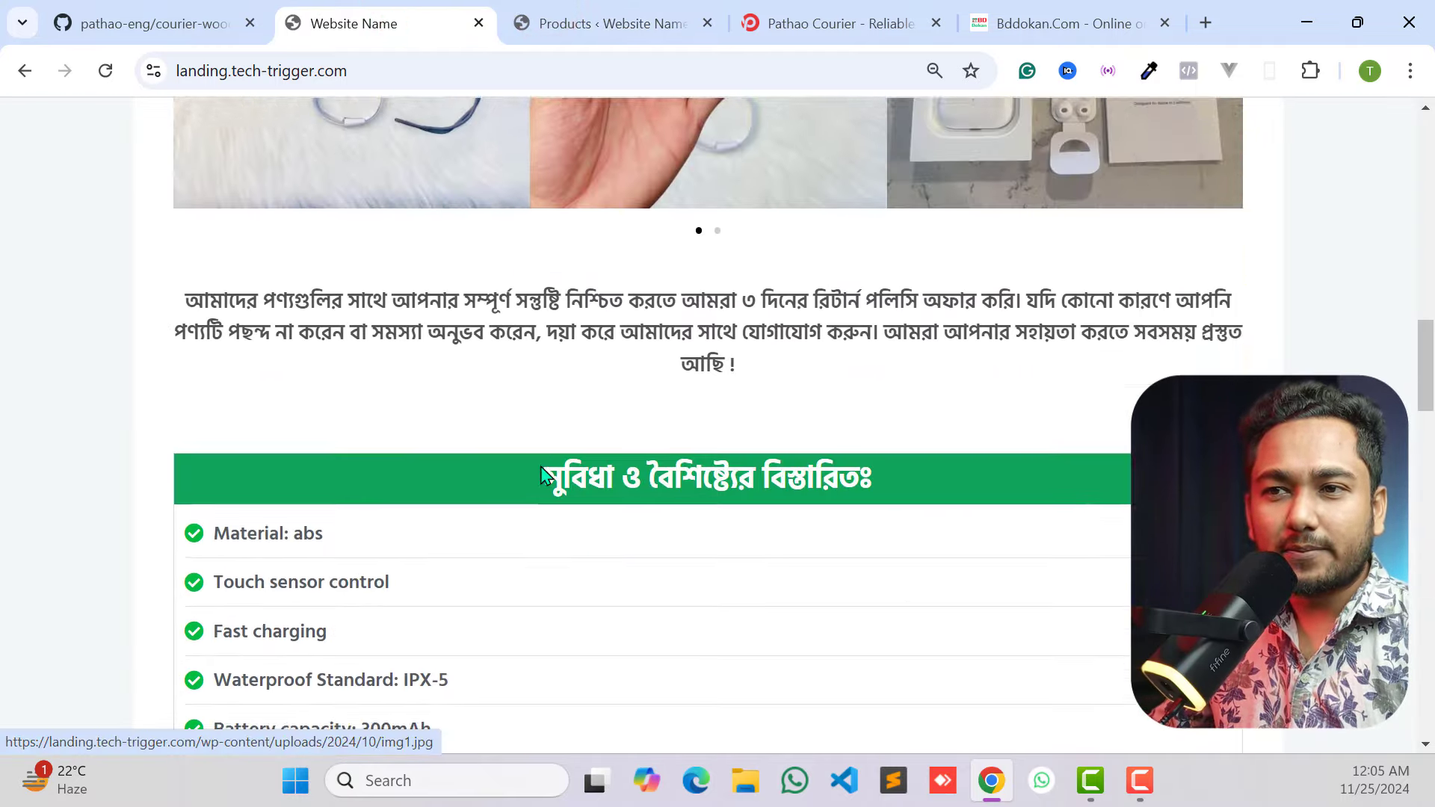
{"action": "scroll", "coordinate": [550, 485], "scroll_direction": "down", "scroll_amount": 18}
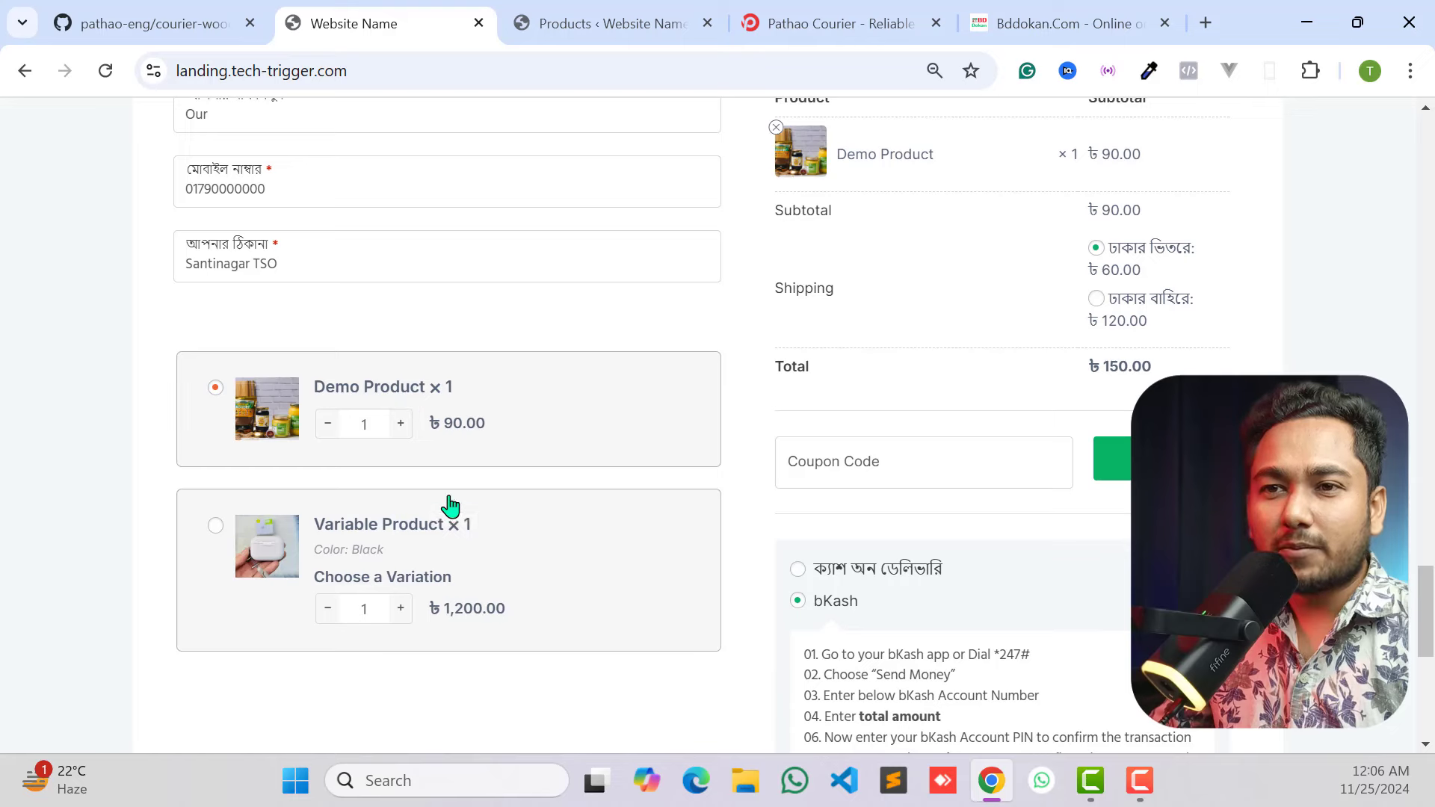
{"action": "left_click", "coordinate": [808, 19]}
{"action": "left_click", "coordinate": [512, 31]}
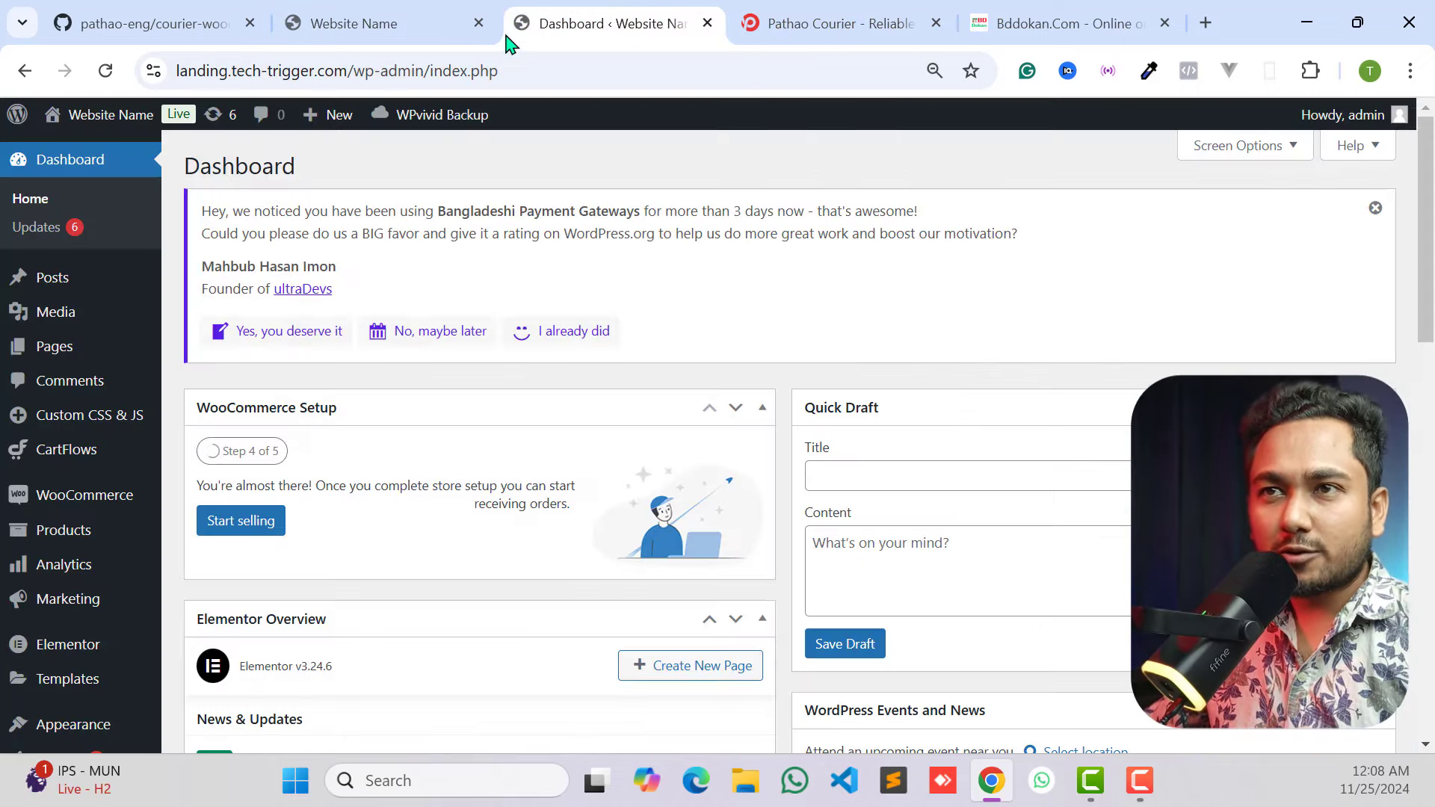
{"action": "left_click", "coordinate": [379, 23]}
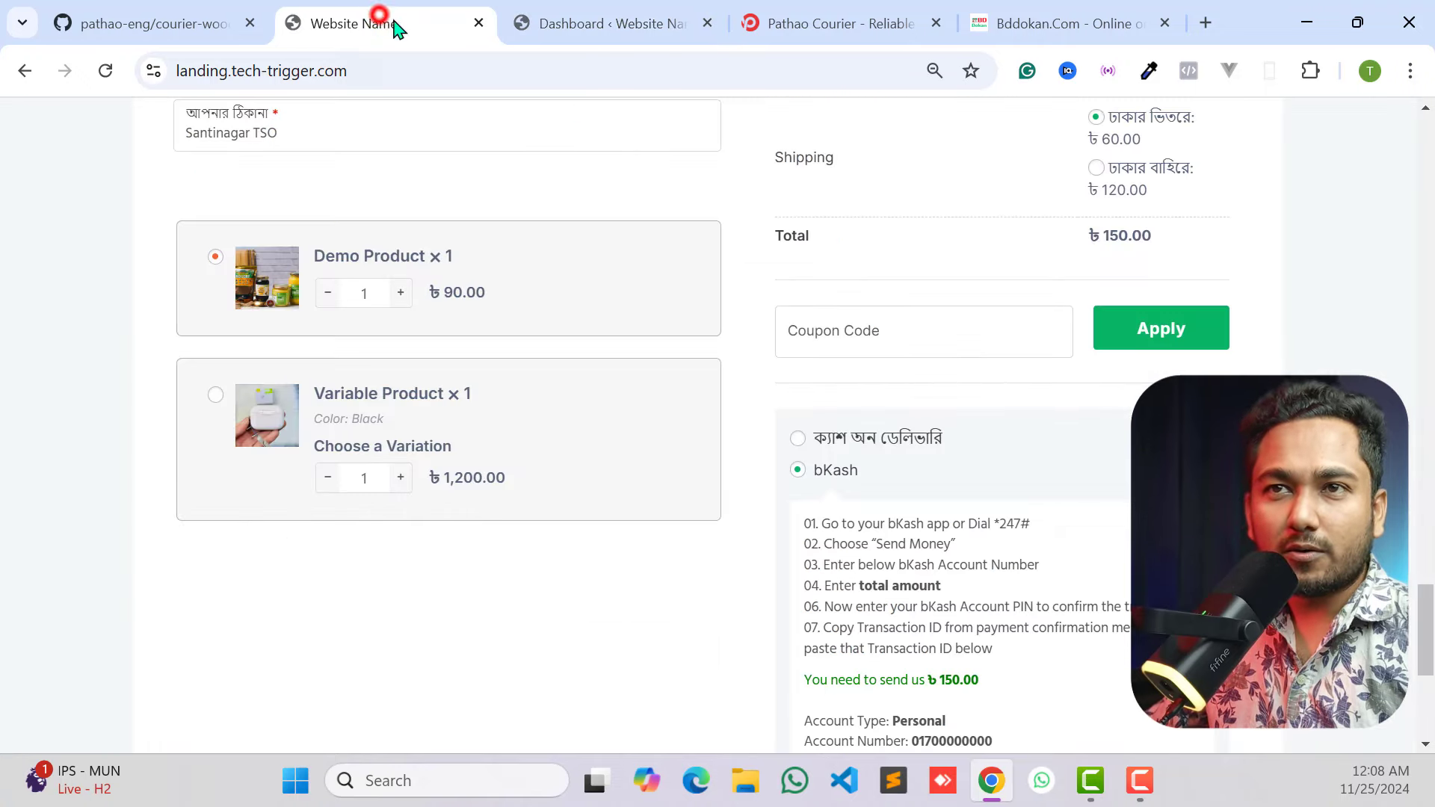
{"action": "scroll", "coordinate": [714, 403], "scroll_direction": "up", "scroll_amount": 15}
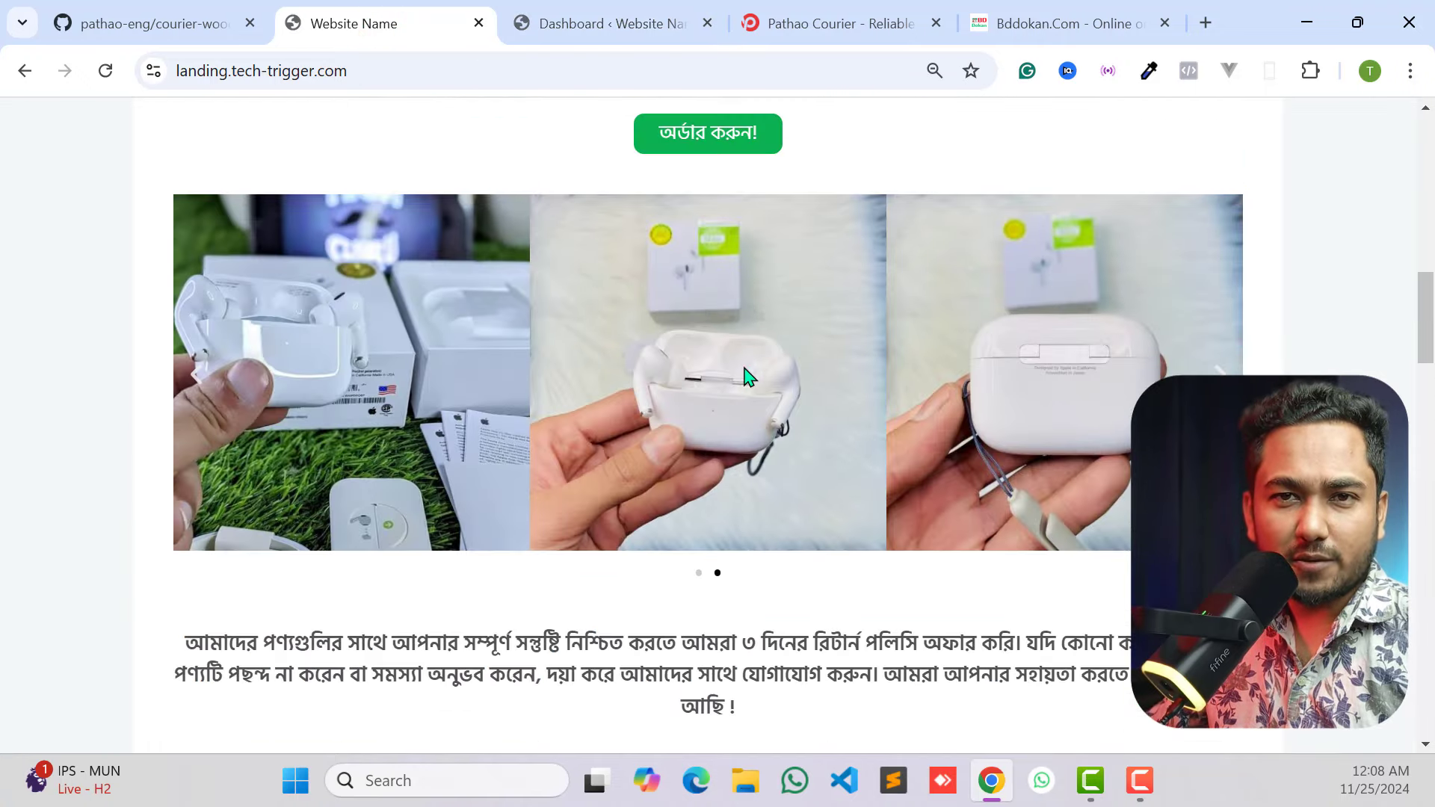
{"action": "scroll", "coordinate": [753, 376], "scroll_direction": "up", "scroll_amount": 8}
{"action": "scroll", "coordinate": [771, 355], "scroll_direction": "down", "scroll_amount": 10}
{"action": "scroll", "coordinate": [602, 289], "scroll_direction": "up", "scroll_amount": 4}
{"action": "left_click", "coordinate": [1072, 12]}
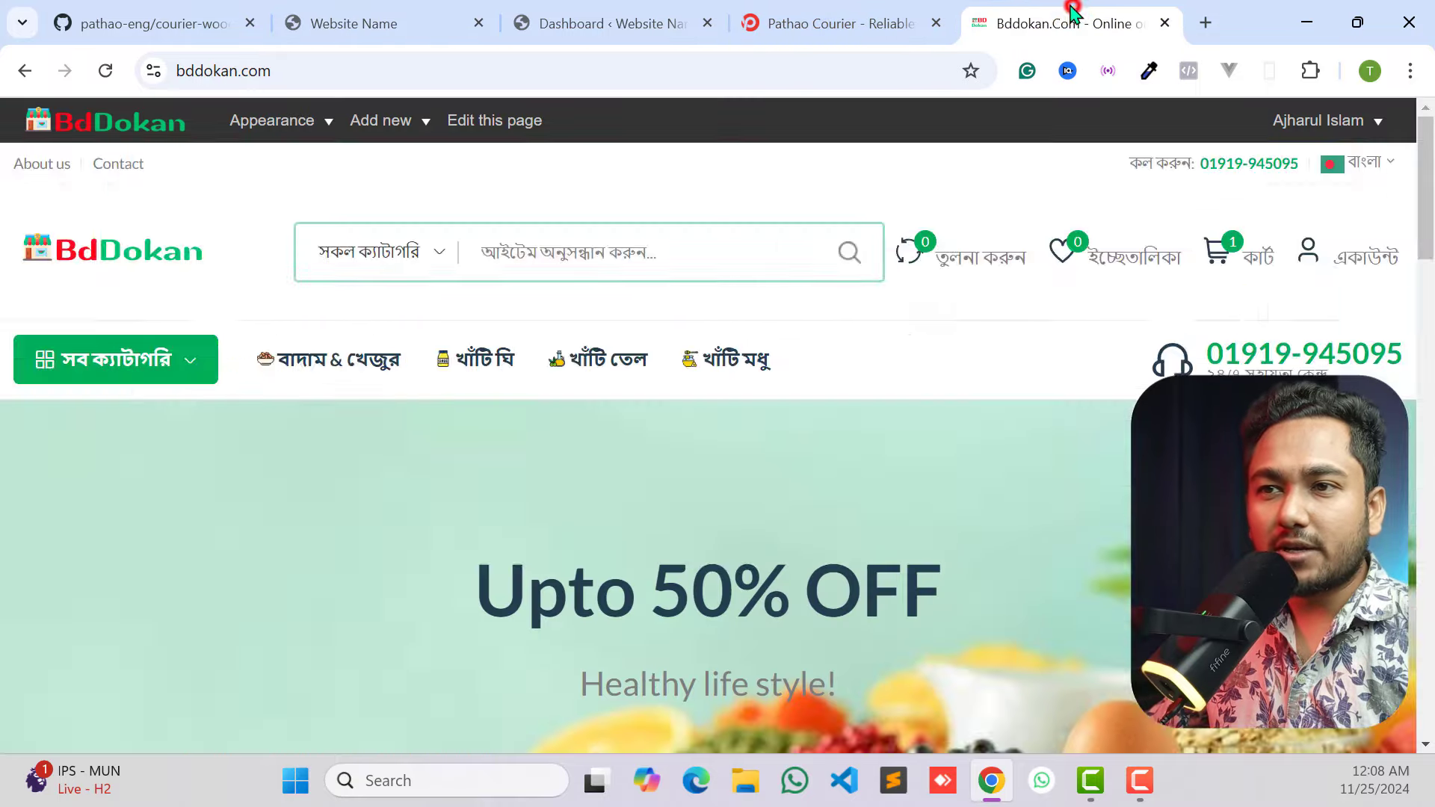
{"action": "scroll", "coordinate": [614, 444], "scroll_direction": "down", "scroll_amount": 10}
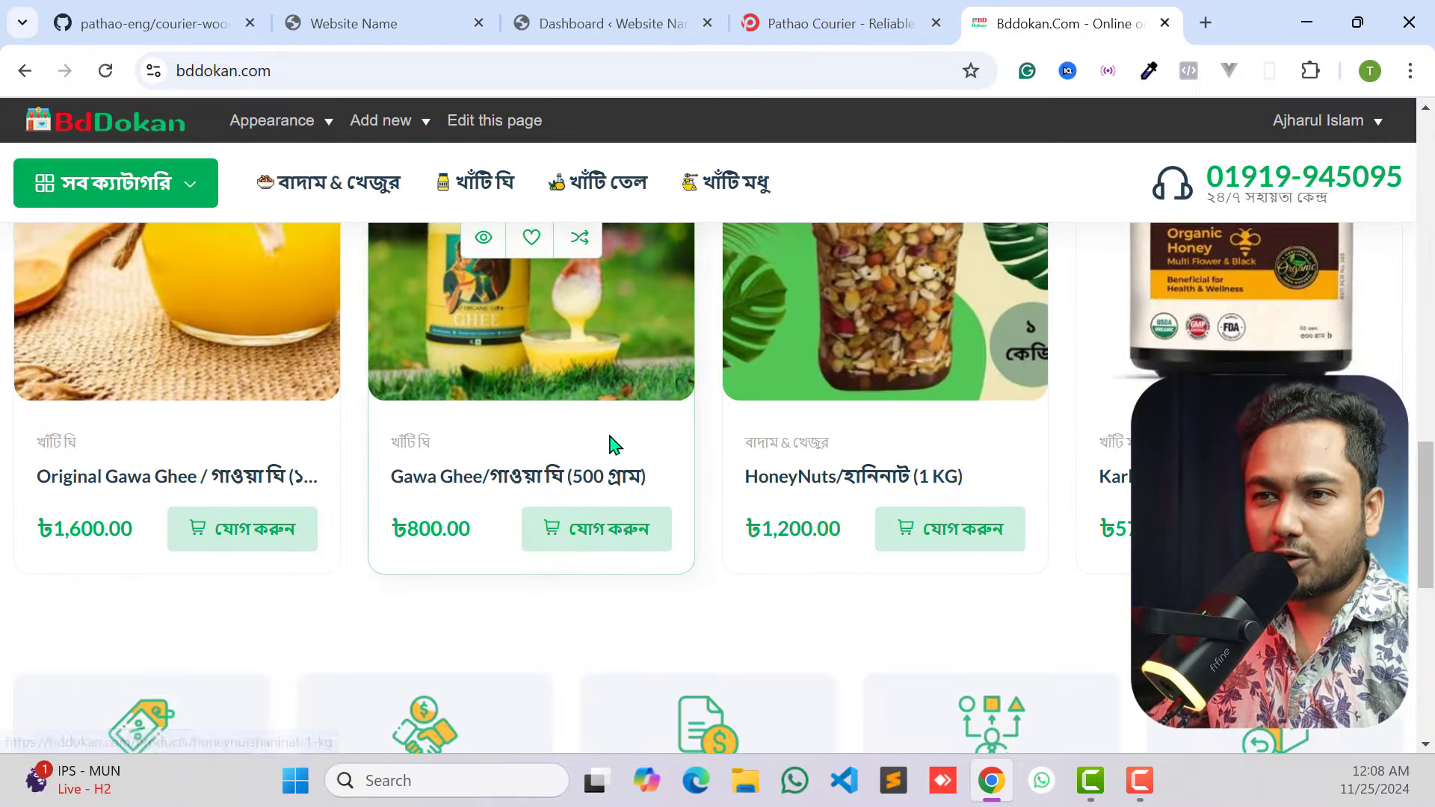
{"action": "scroll", "coordinate": [613, 445], "scroll_direction": "down", "scroll_amount": 4}
{"action": "scroll", "coordinate": [215, 410], "scroll_direction": "up", "scroll_amount": 14}
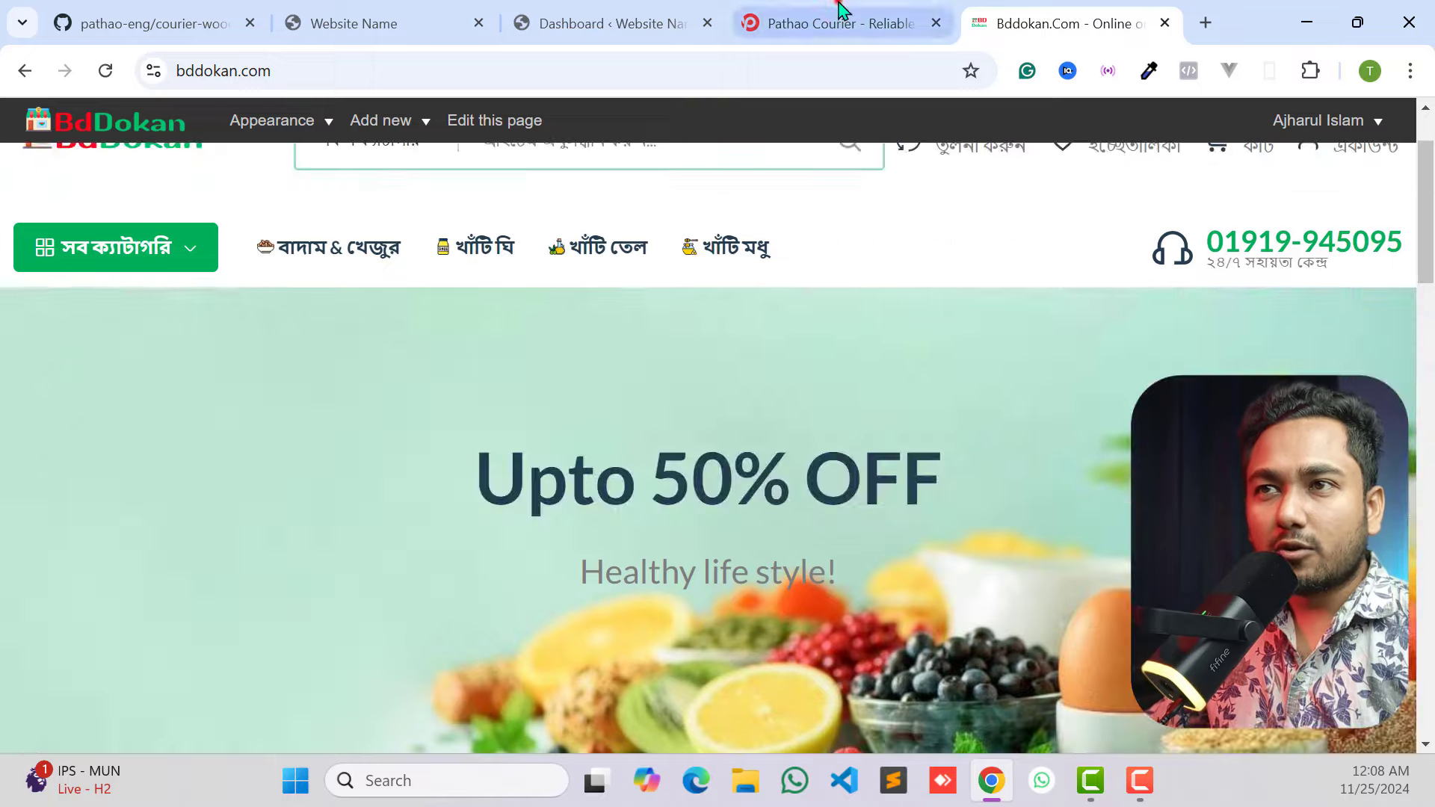
Open the plugin upload form on the Add Plugins page of the WordPress dashboard.
{"action": "left_click", "coordinate": [651, 22]}
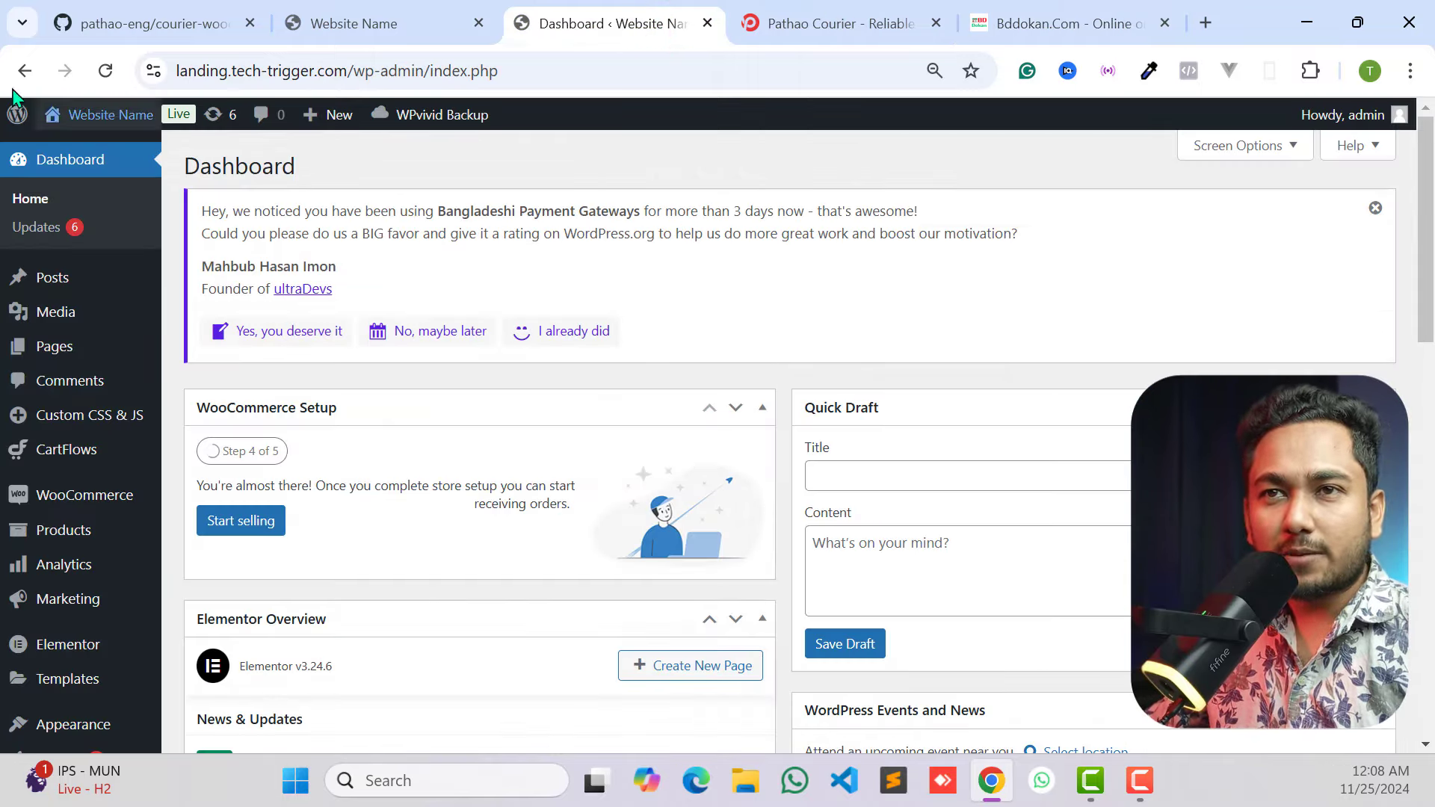
{"action": "scroll", "coordinate": [75, 542], "scroll_direction": "down", "scroll_amount": 4}
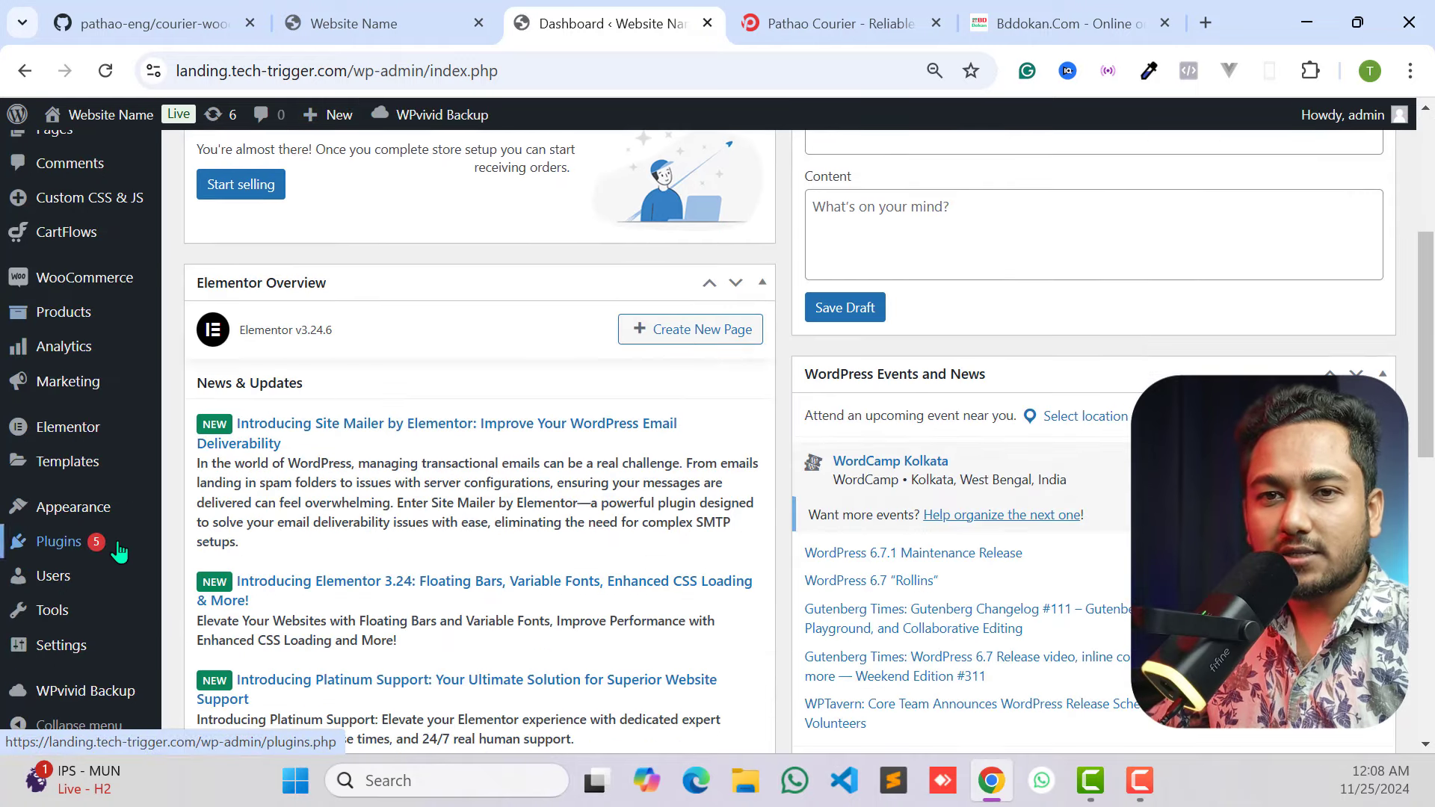
{"action": "mouse_move", "coordinate": [72, 549]}
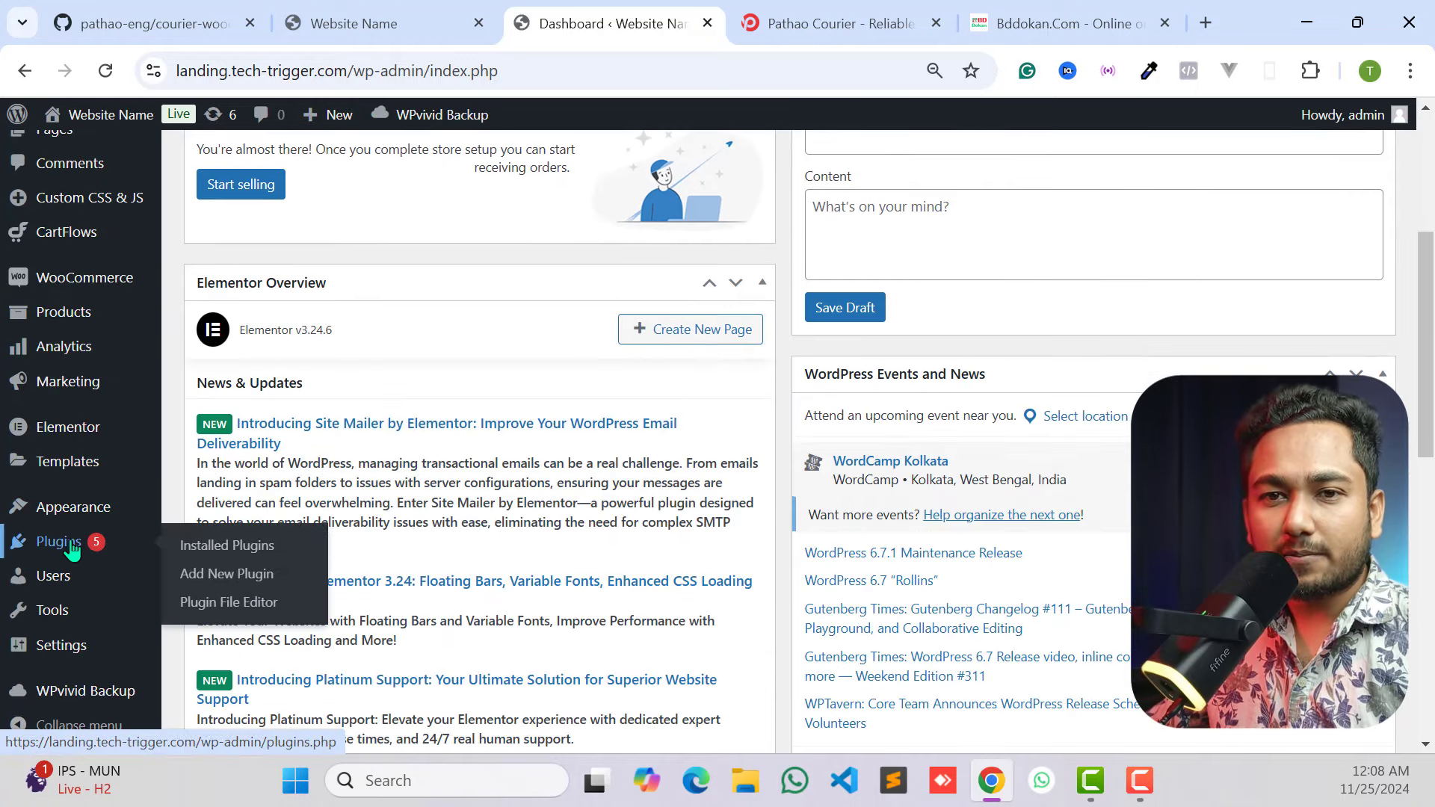
{"action": "left_click", "coordinate": [199, 577]}
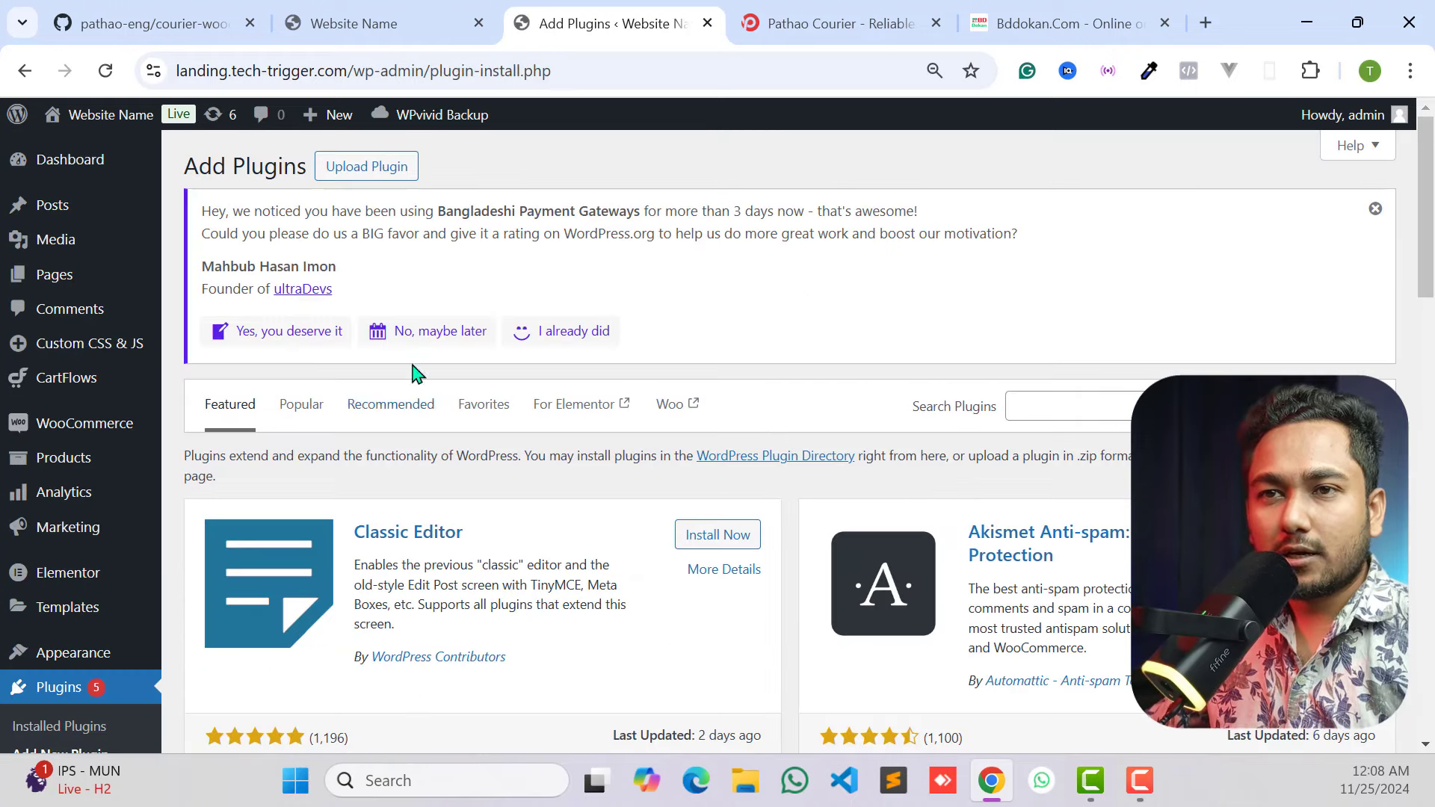
{"action": "left_click", "coordinate": [349, 169]}
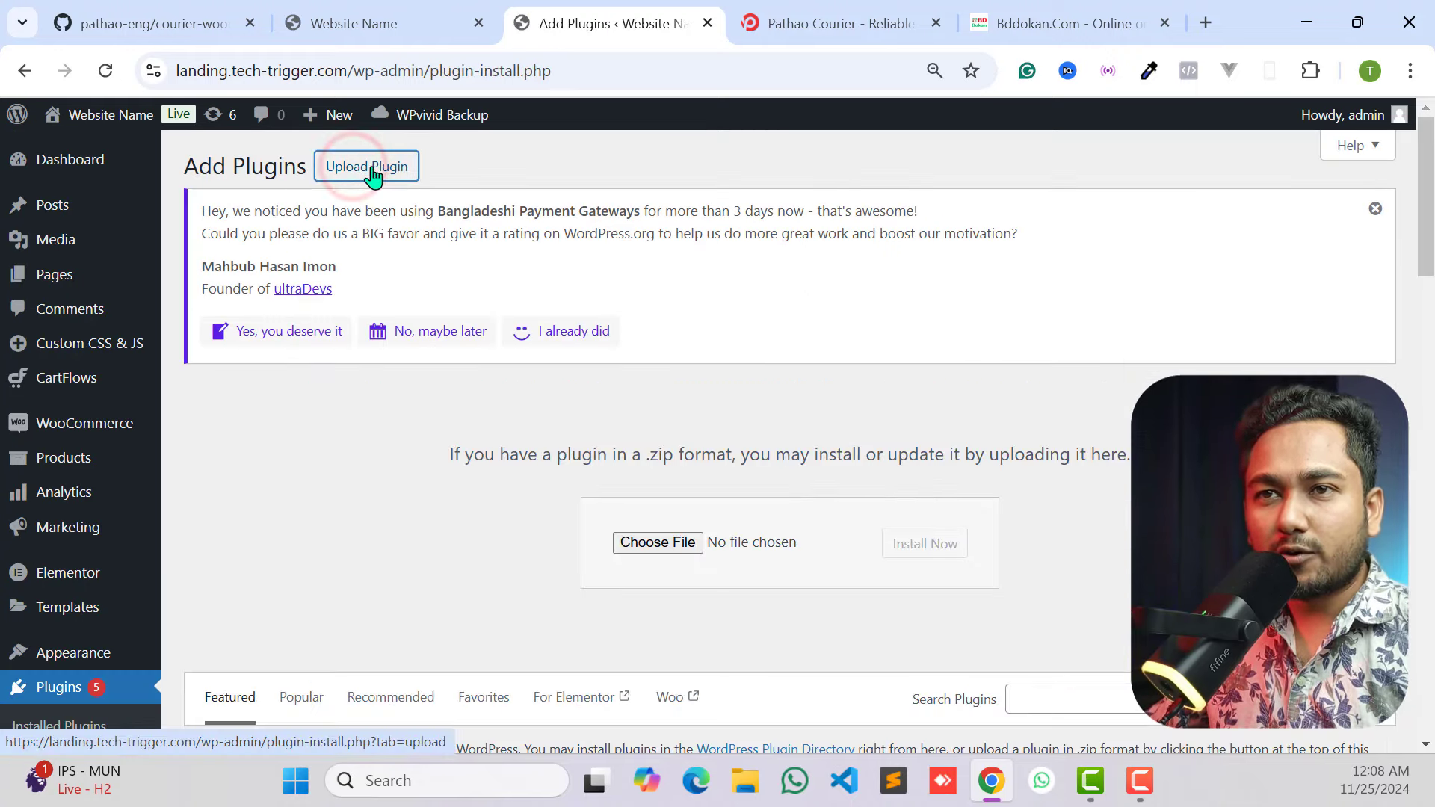
Download the pathao-eng/courier-woocommerce-plugin repository from GitHub as a ZIP file.
{"action": "left_click", "coordinate": [157, 23]}
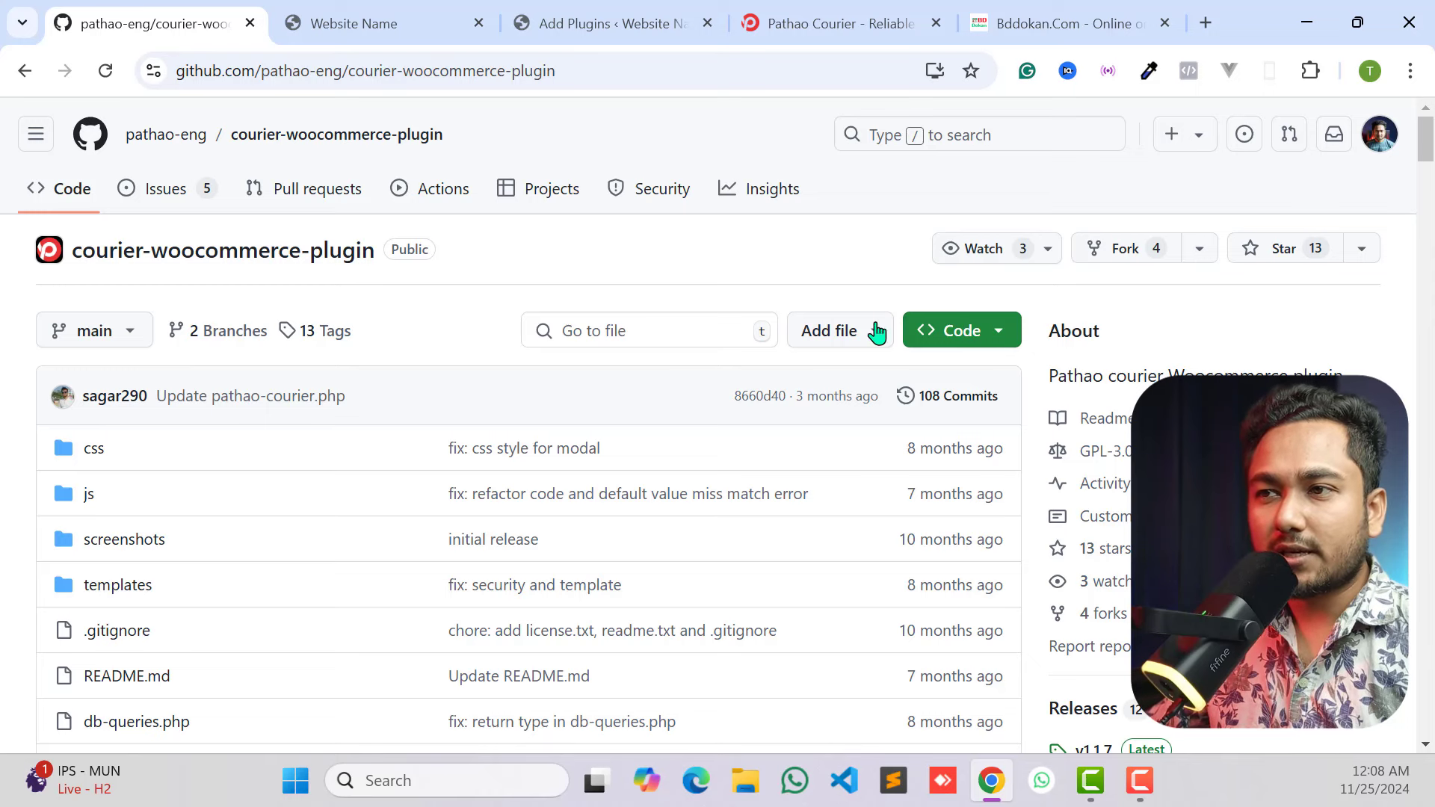
{"action": "left_click", "coordinate": [945, 332]}
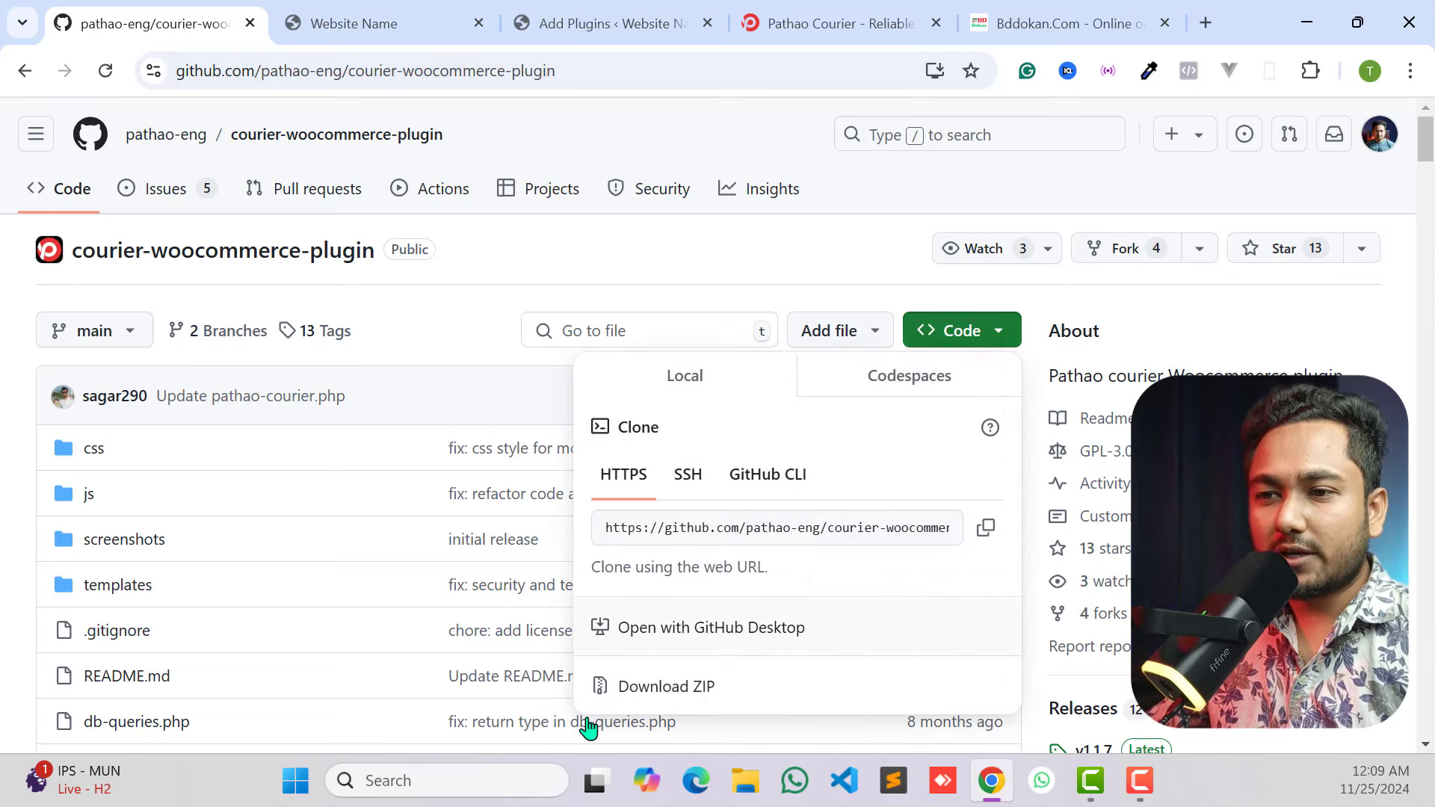
{"action": "left_click", "coordinate": [688, 682]}
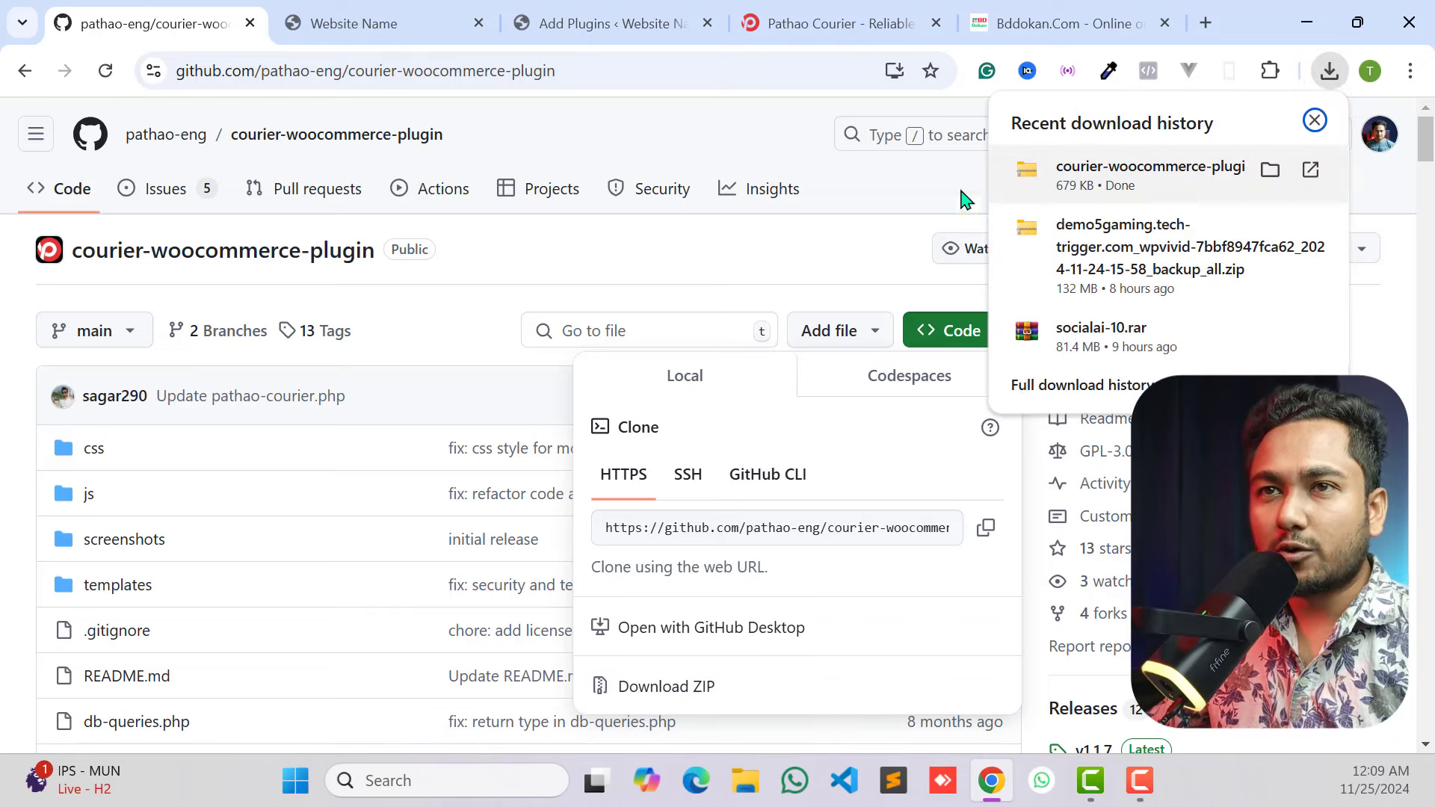
Install the plugin in WordPress from the downloaded courier-woocommerce-plugin-main ZIP file and activate it.
{"action": "left_click", "coordinate": [605, 23]}
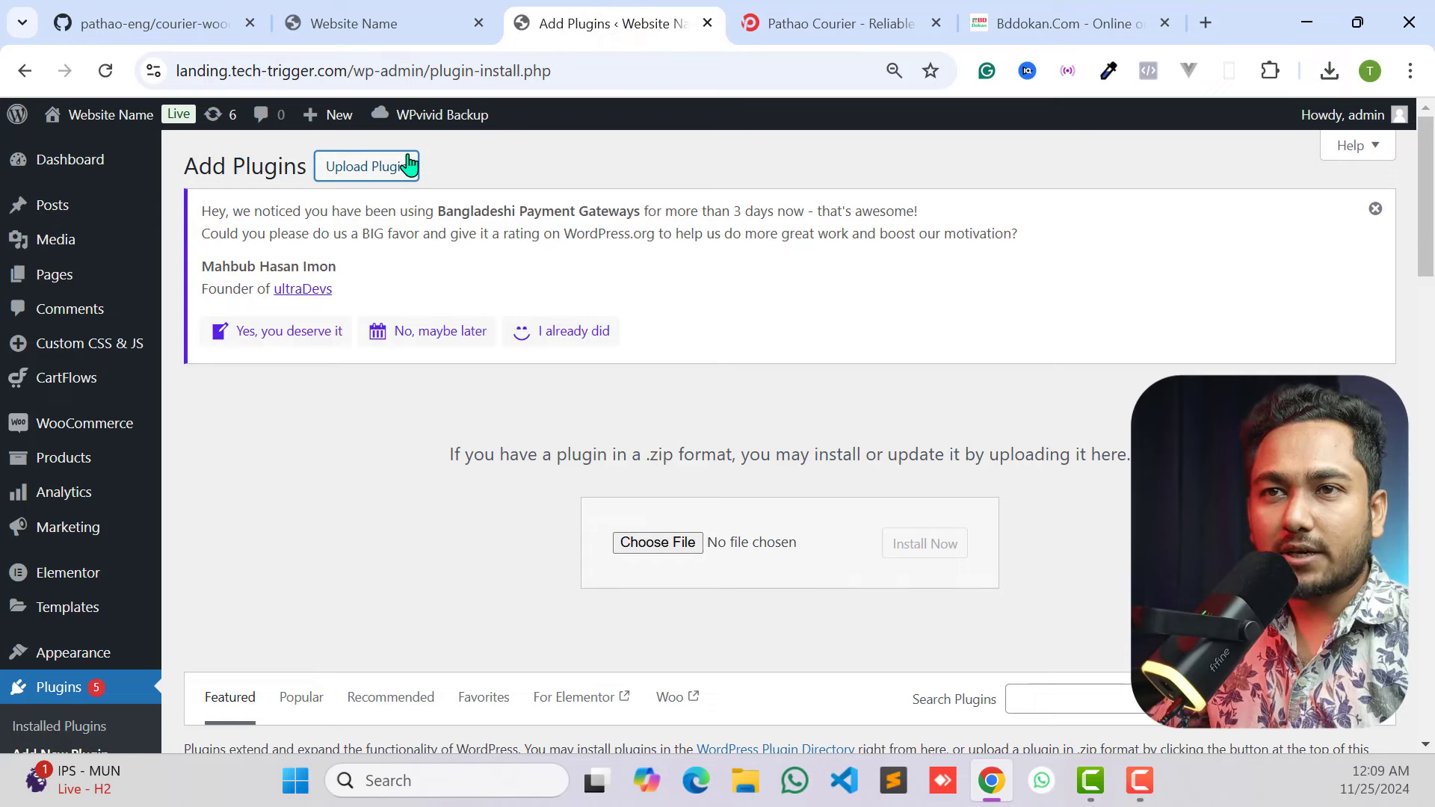
{"action": "left_click", "coordinate": [363, 160]}
{"action": "left_click", "coordinate": [363, 161]}
{"action": "left_click", "coordinate": [664, 540]}
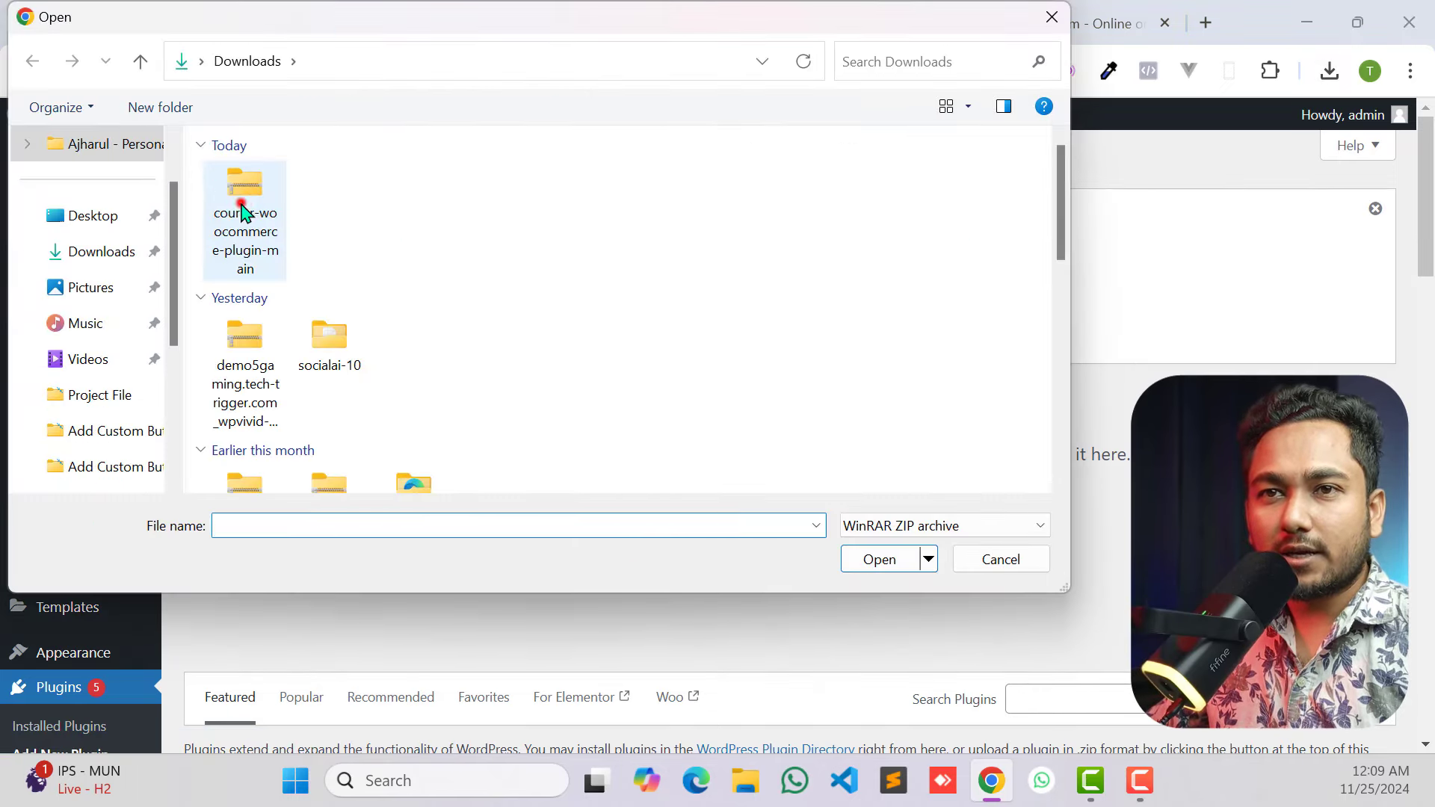
{"action": "left_click", "coordinate": [242, 203]}
{"action": "double_click", "coordinate": [267, 265]}
{"action": "left_click", "coordinate": [823, 540]}
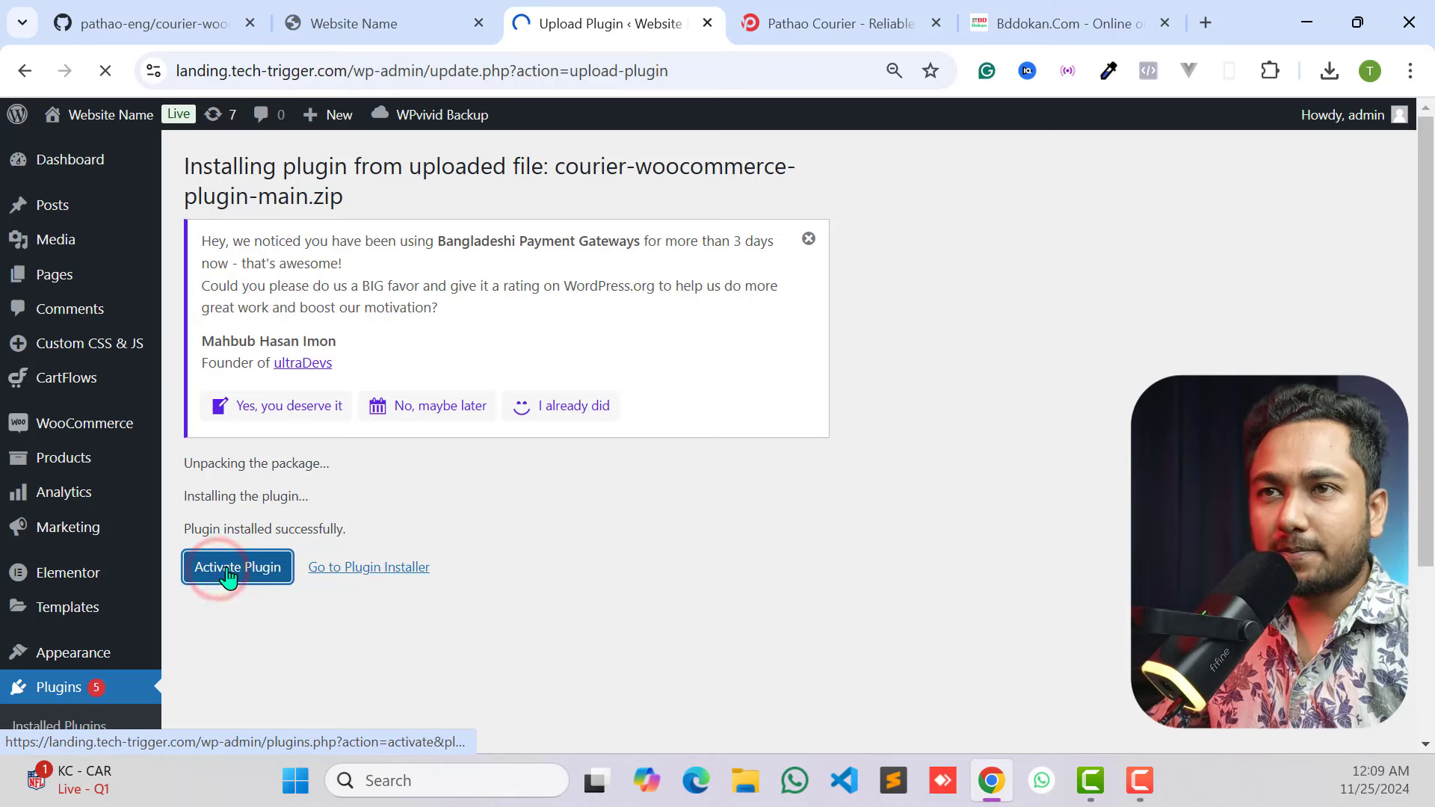
{"action": "left_click", "coordinate": [239, 566]}
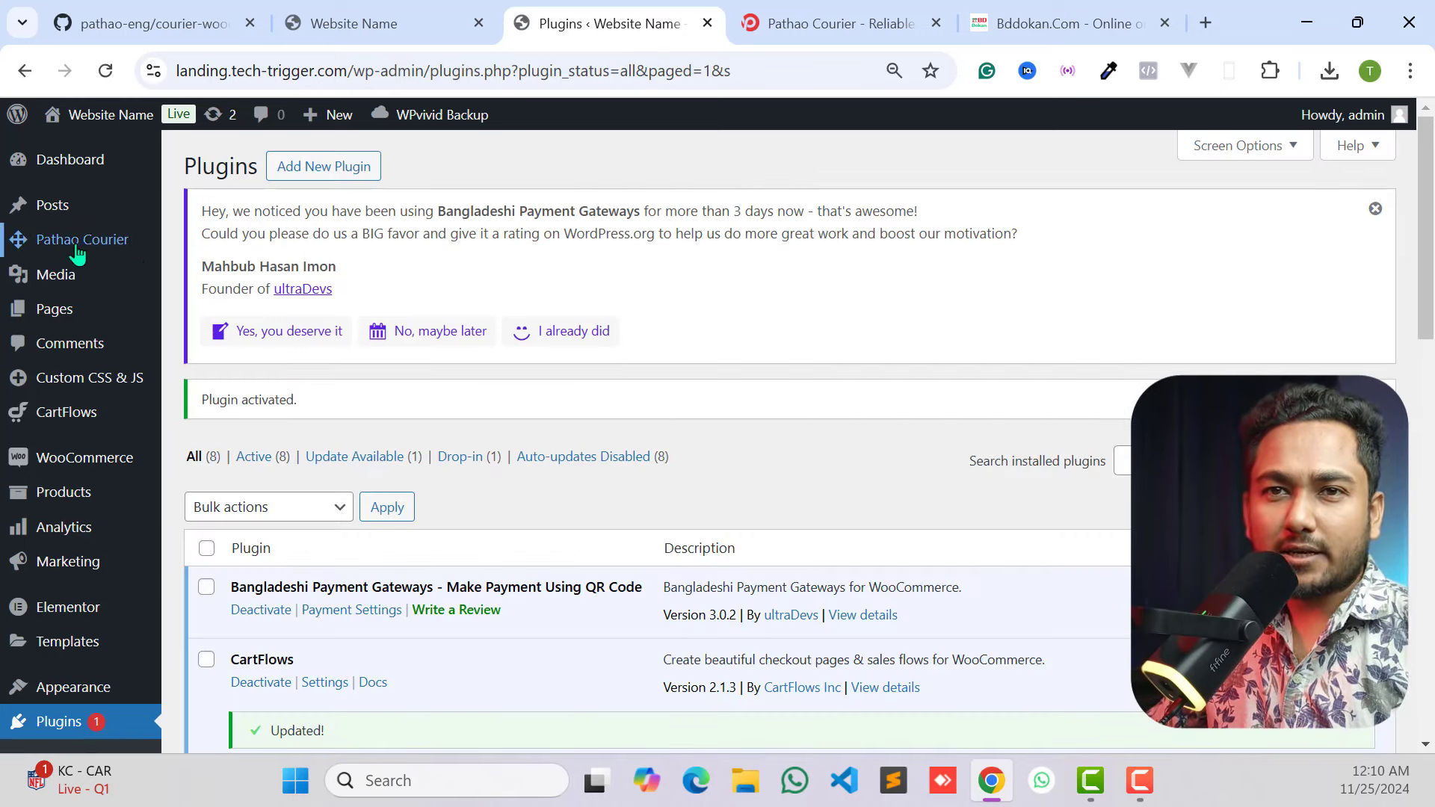
Open the Pathao Courier plugin settings and review the API credentials fields, including environment and default webhook.
{"action": "mouse_move", "coordinate": [46, 254]}
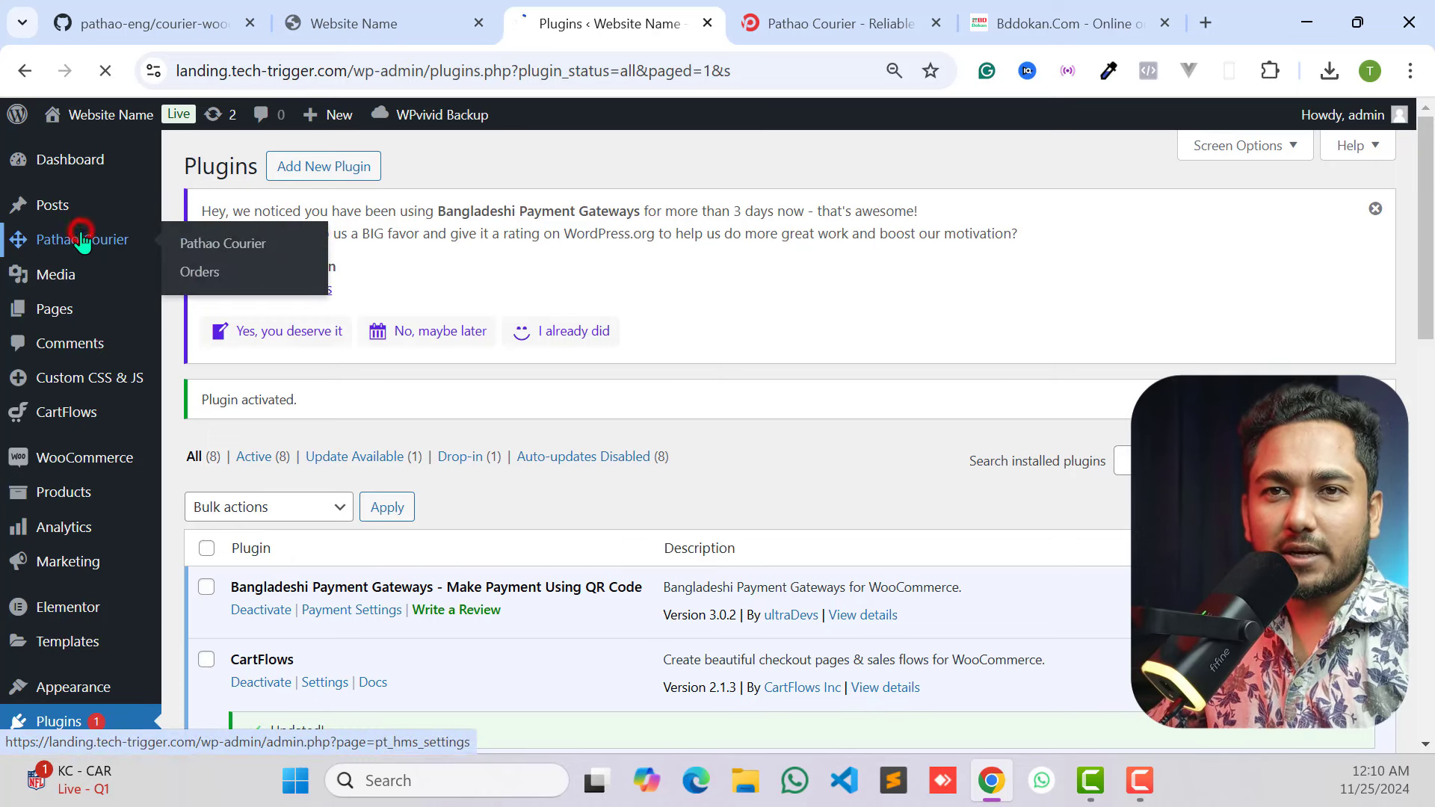
{"action": "scroll", "coordinate": [449, 449], "scroll_direction": "down", "scroll_amount": 4}
{"action": "double_click", "coordinate": [194, 457]}
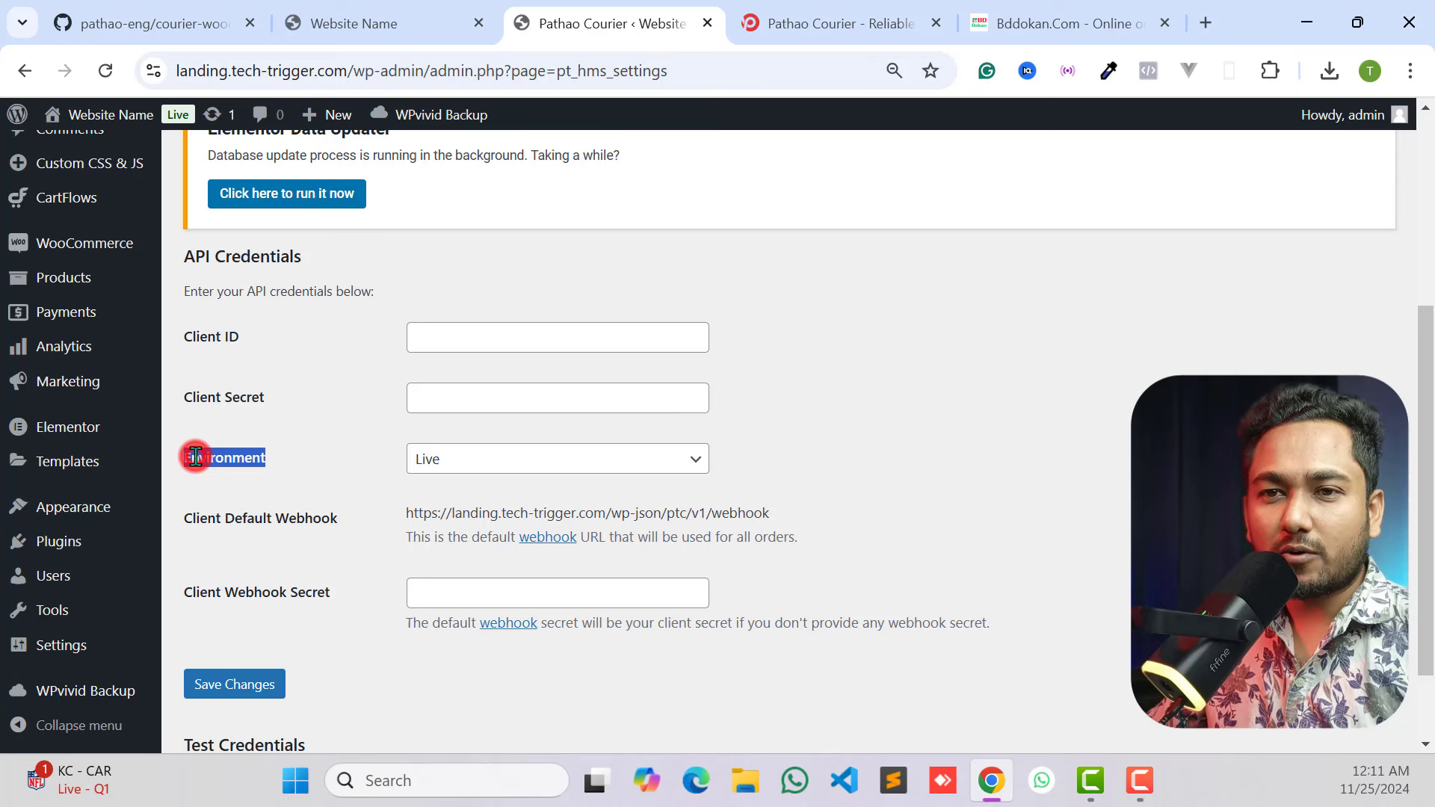
{"action": "double_click", "coordinate": [247, 518]}
{"action": "left_click", "coordinate": [309, 401]}
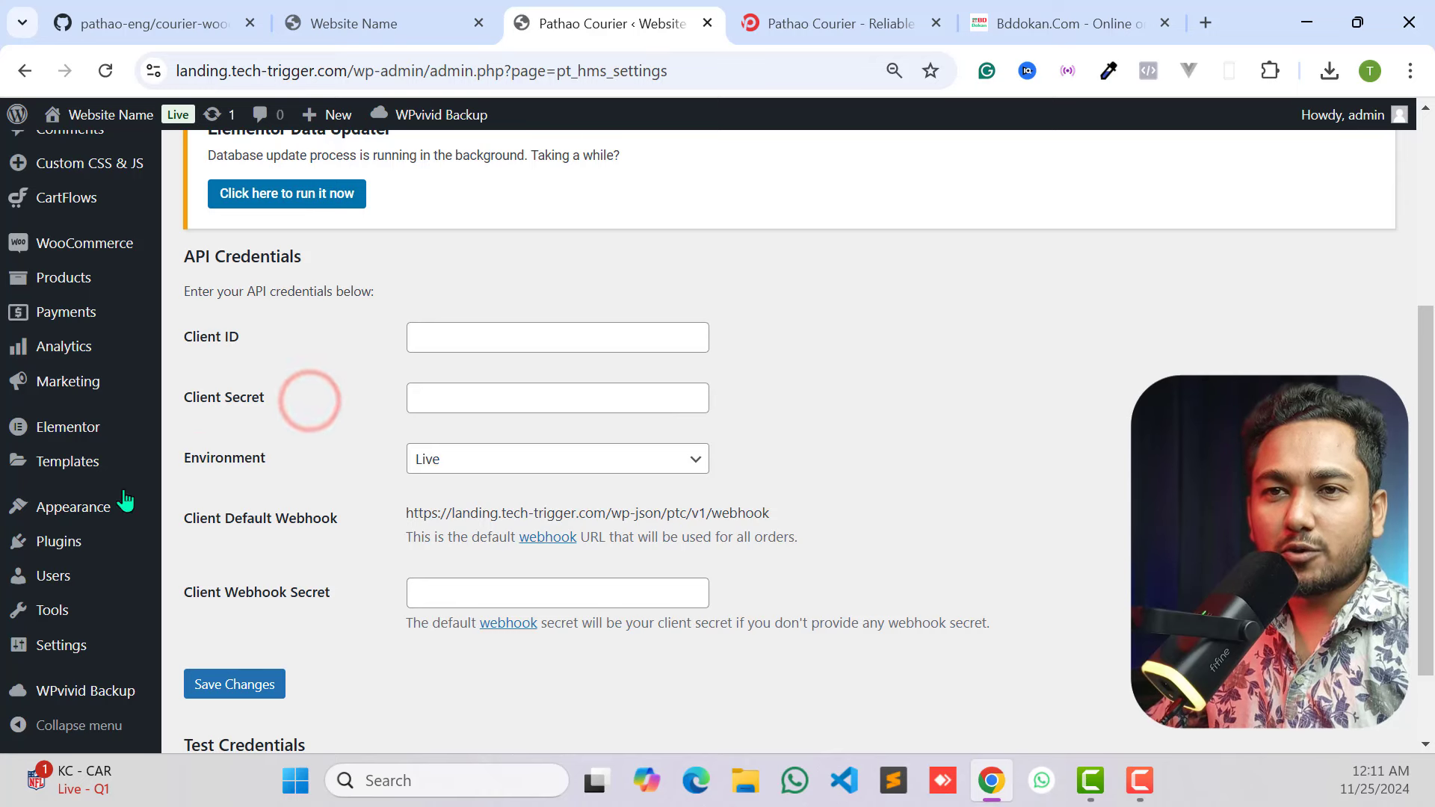
Open the merchant registration page from the Pathao Courier website and look over its sign-up form.
{"action": "left_click", "coordinate": [815, 23]}
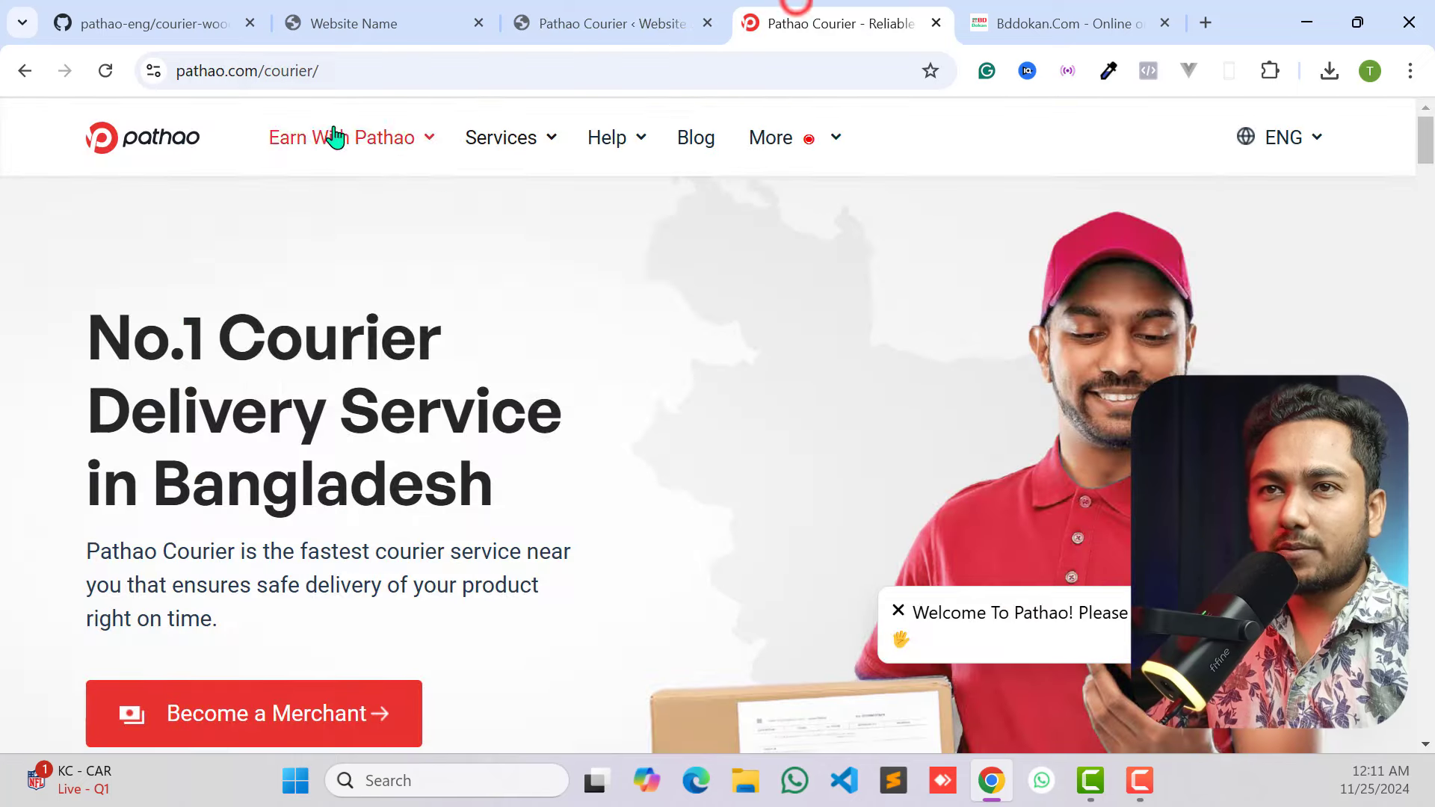
{"action": "left_click", "coordinate": [258, 76]}
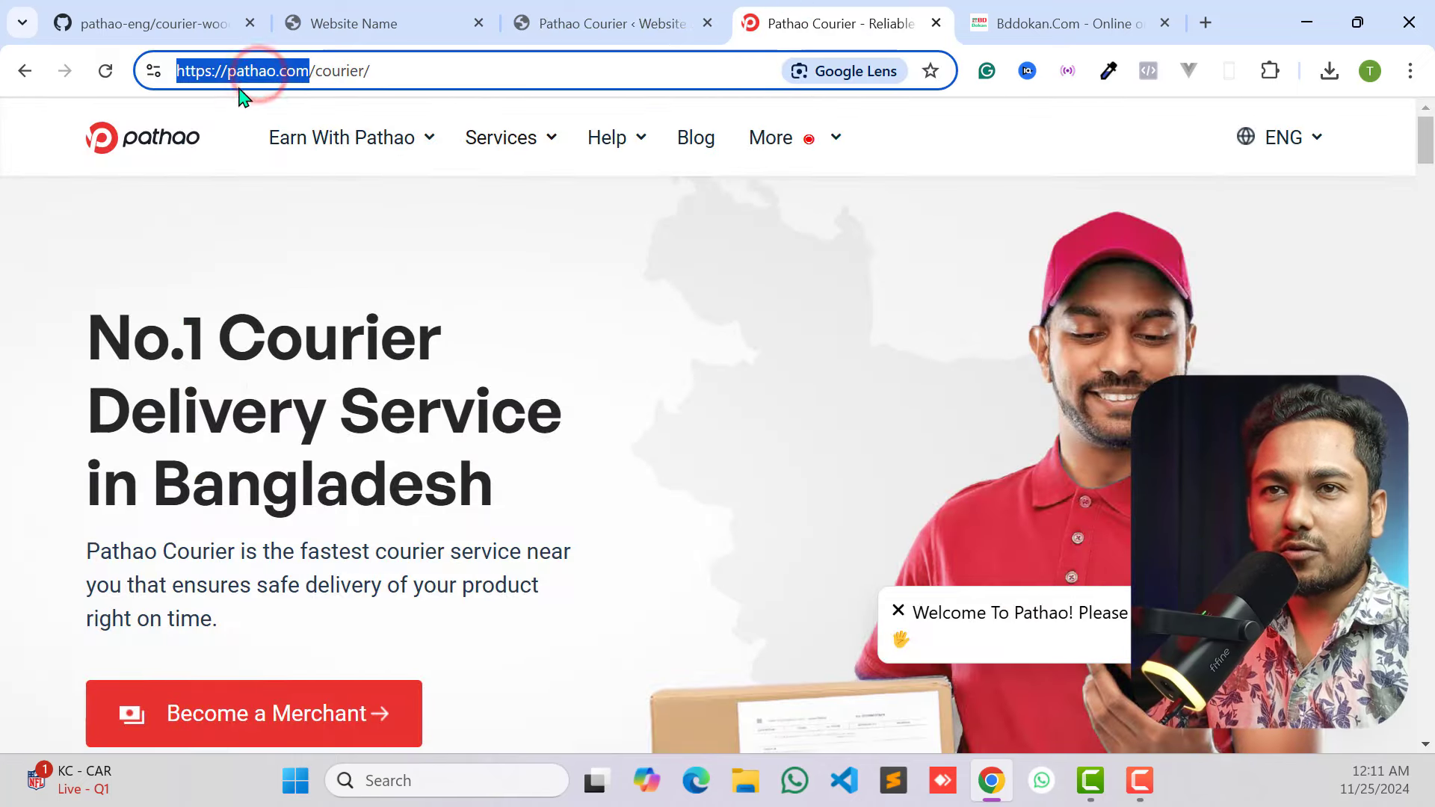
{"action": "left_click", "coordinate": [250, 67]}
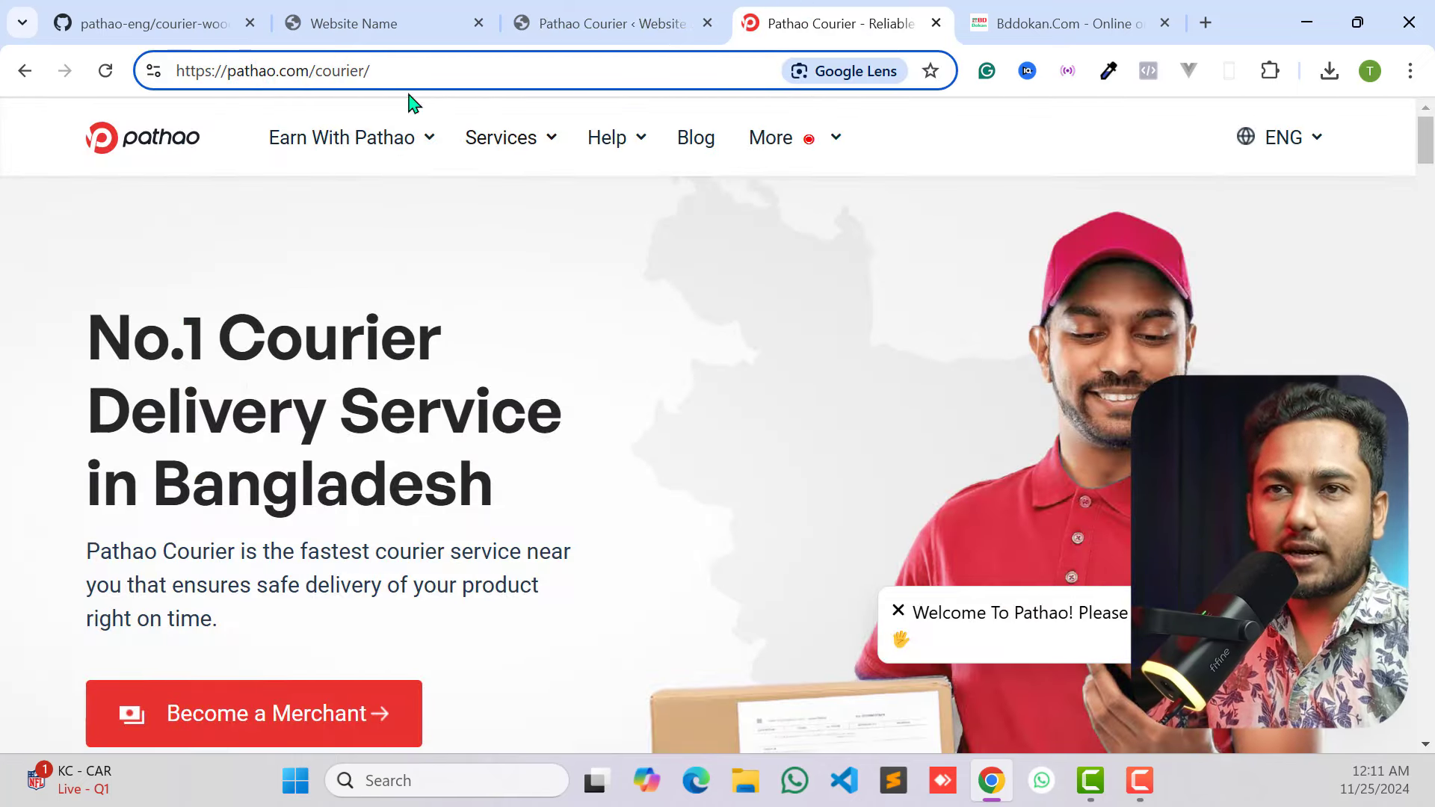
{"action": "left_click", "coordinate": [858, 277]}
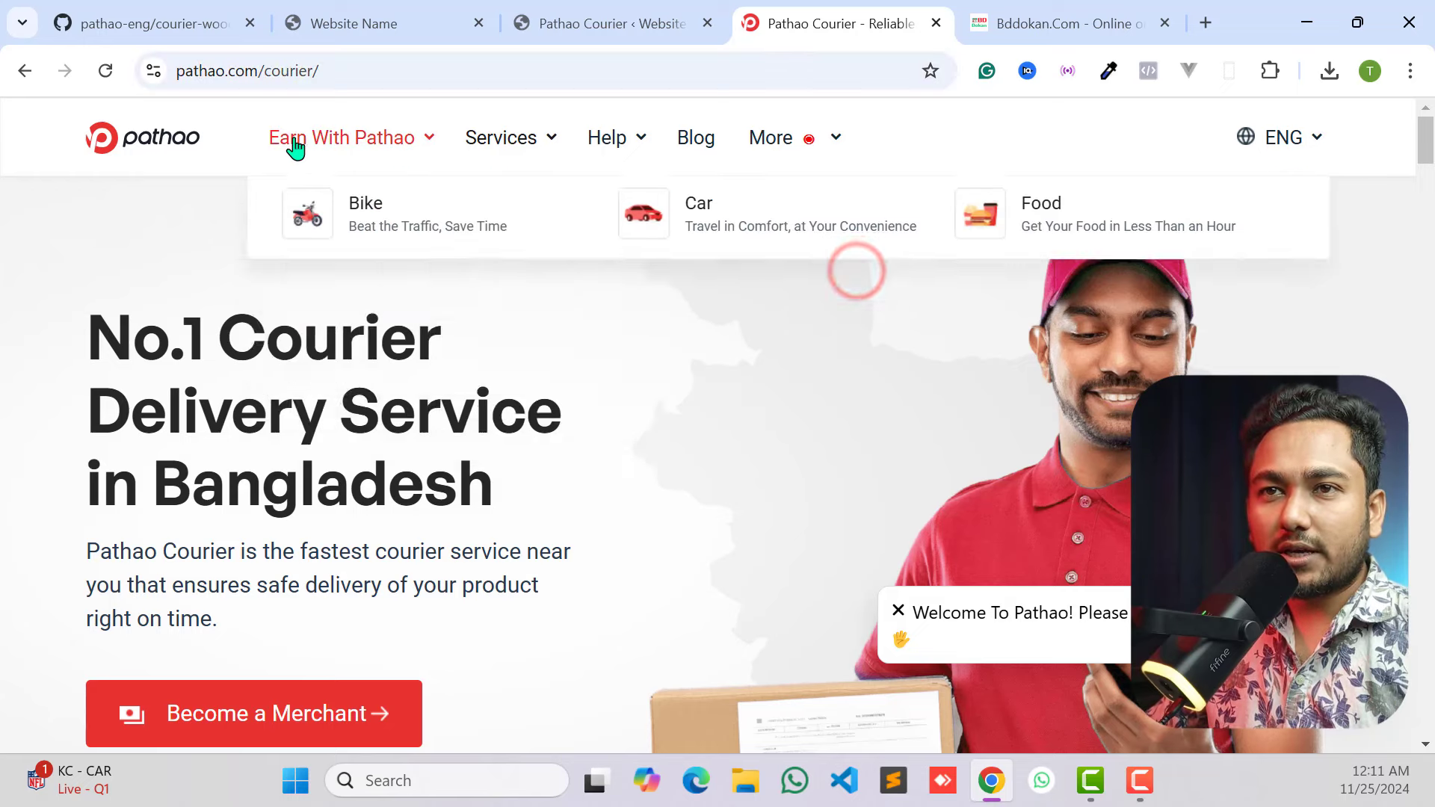
{"action": "mouse_move", "coordinate": [777, 137]}
{"action": "scroll", "coordinate": [557, 391], "scroll_direction": "down", "scroll_amount": 3}
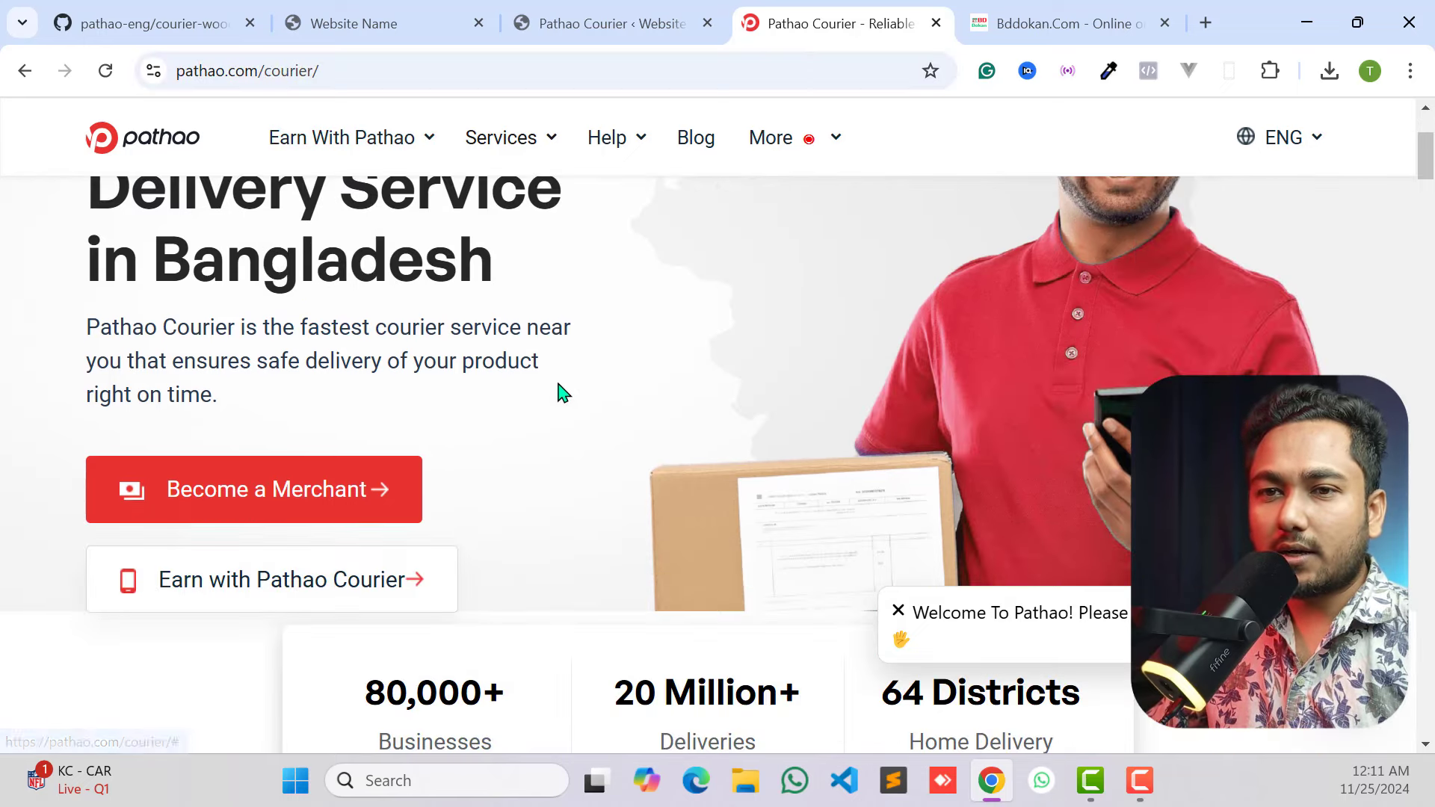
{"action": "left_click", "coordinate": [306, 500]}
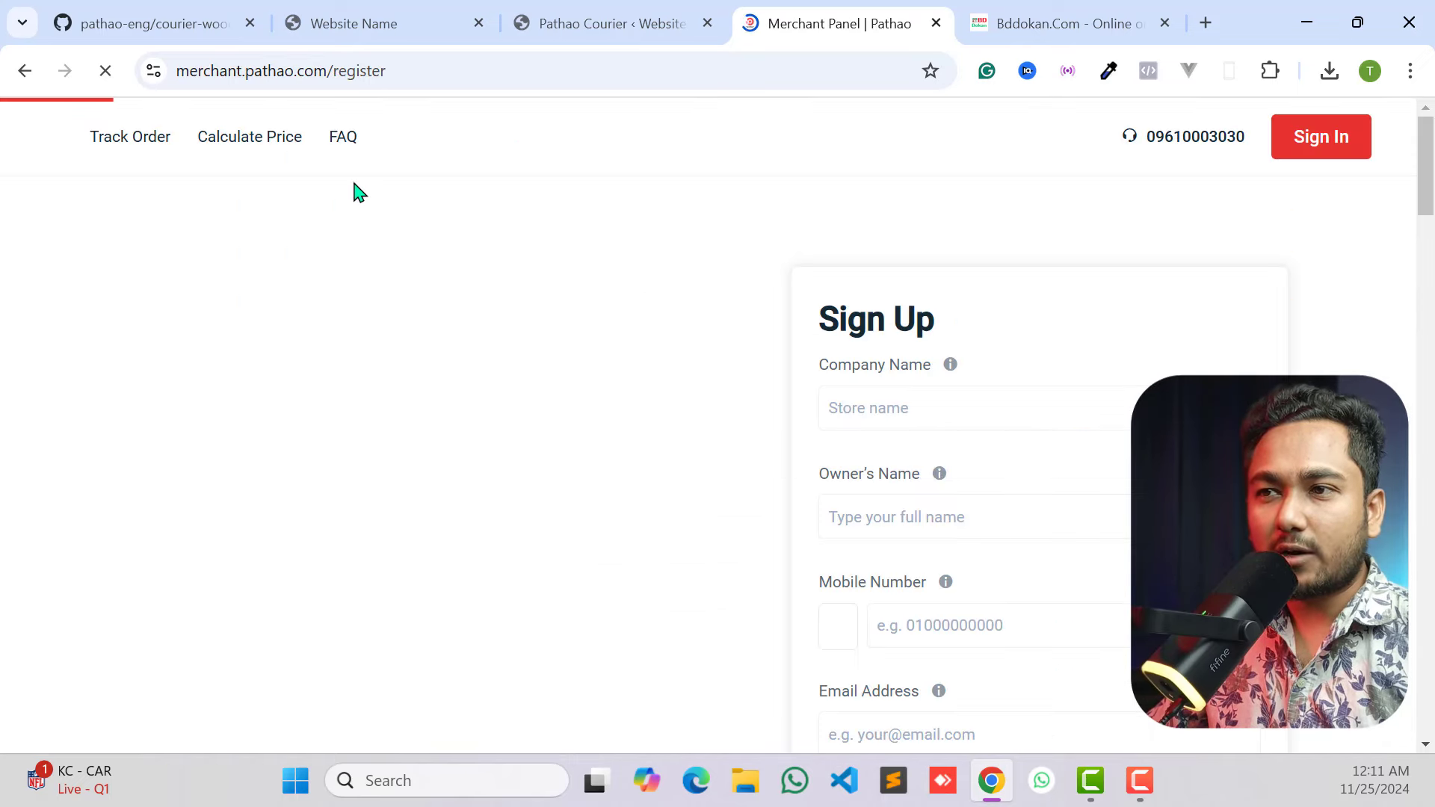
{"action": "scroll", "coordinate": [971, 385], "scroll_direction": "down", "scroll_amount": 5}
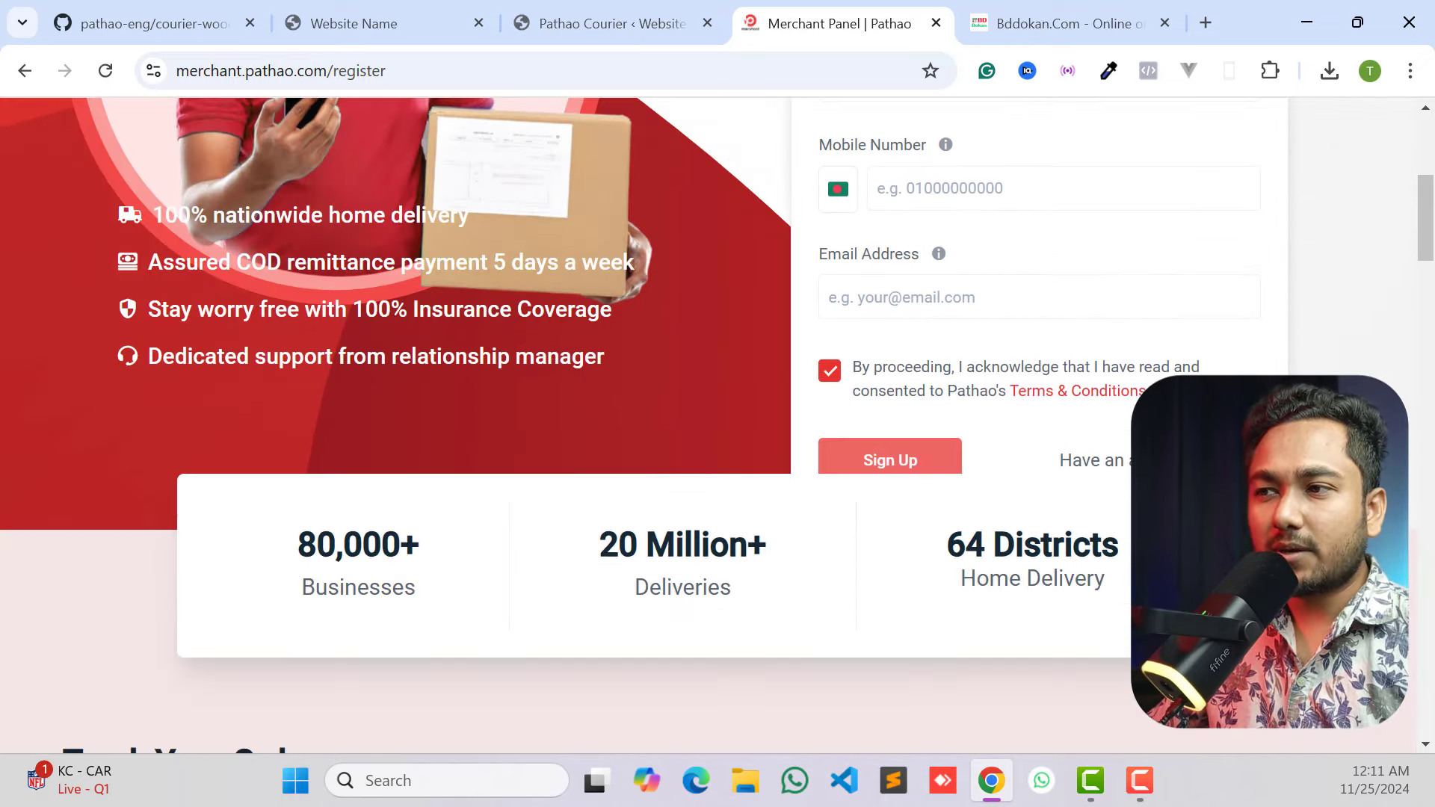
{"action": "scroll", "coordinate": [1043, 410], "scroll_direction": "up", "scroll_amount": 4}
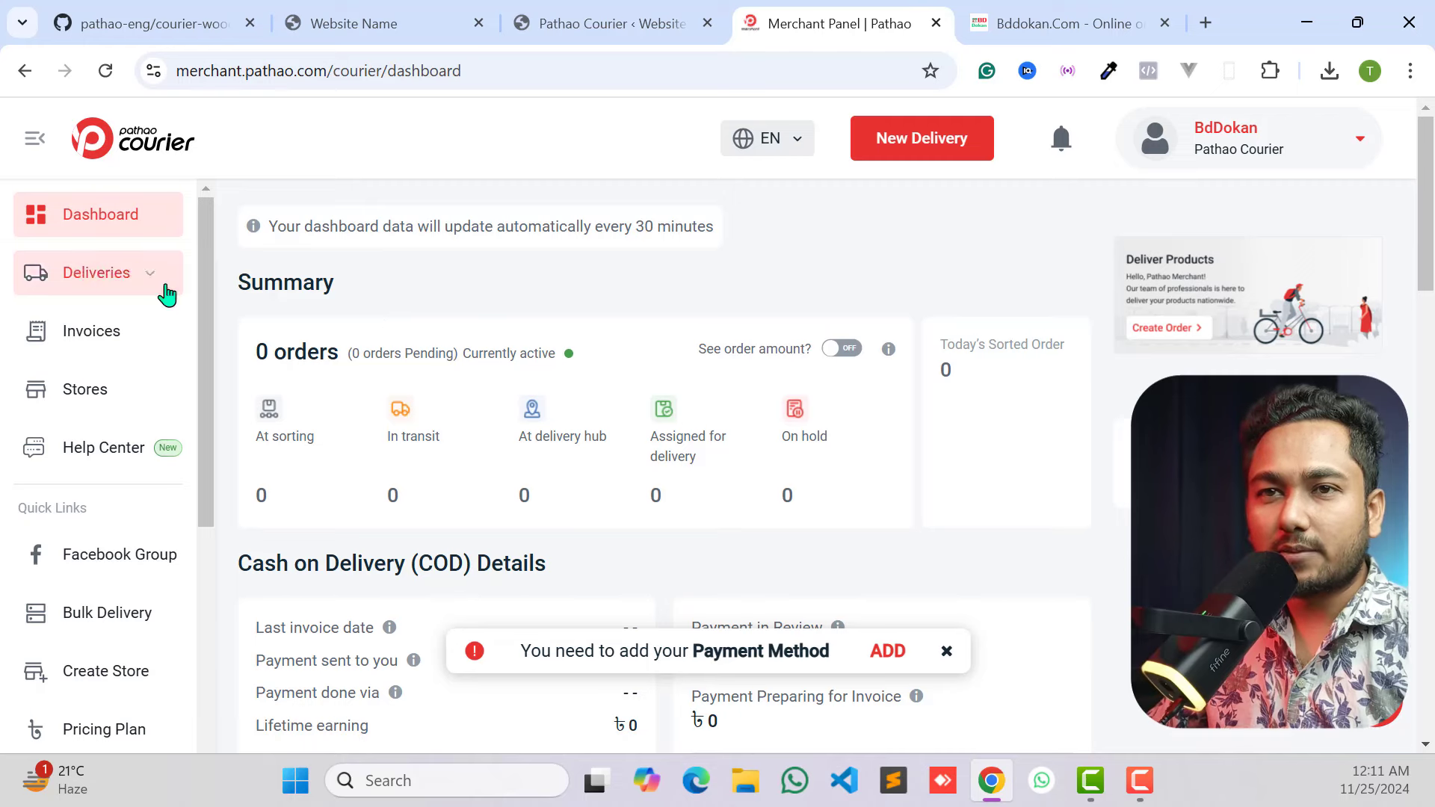
Open the Developer's API page in the Pathao merchant panel to show the merchant API credentials.
{"action": "scroll", "coordinate": [558, 516], "scroll_direction": "down", "scroll_amount": 5}
{"action": "scroll", "coordinate": [641, 505], "scroll_direction": "up", "scroll_amount": 5}
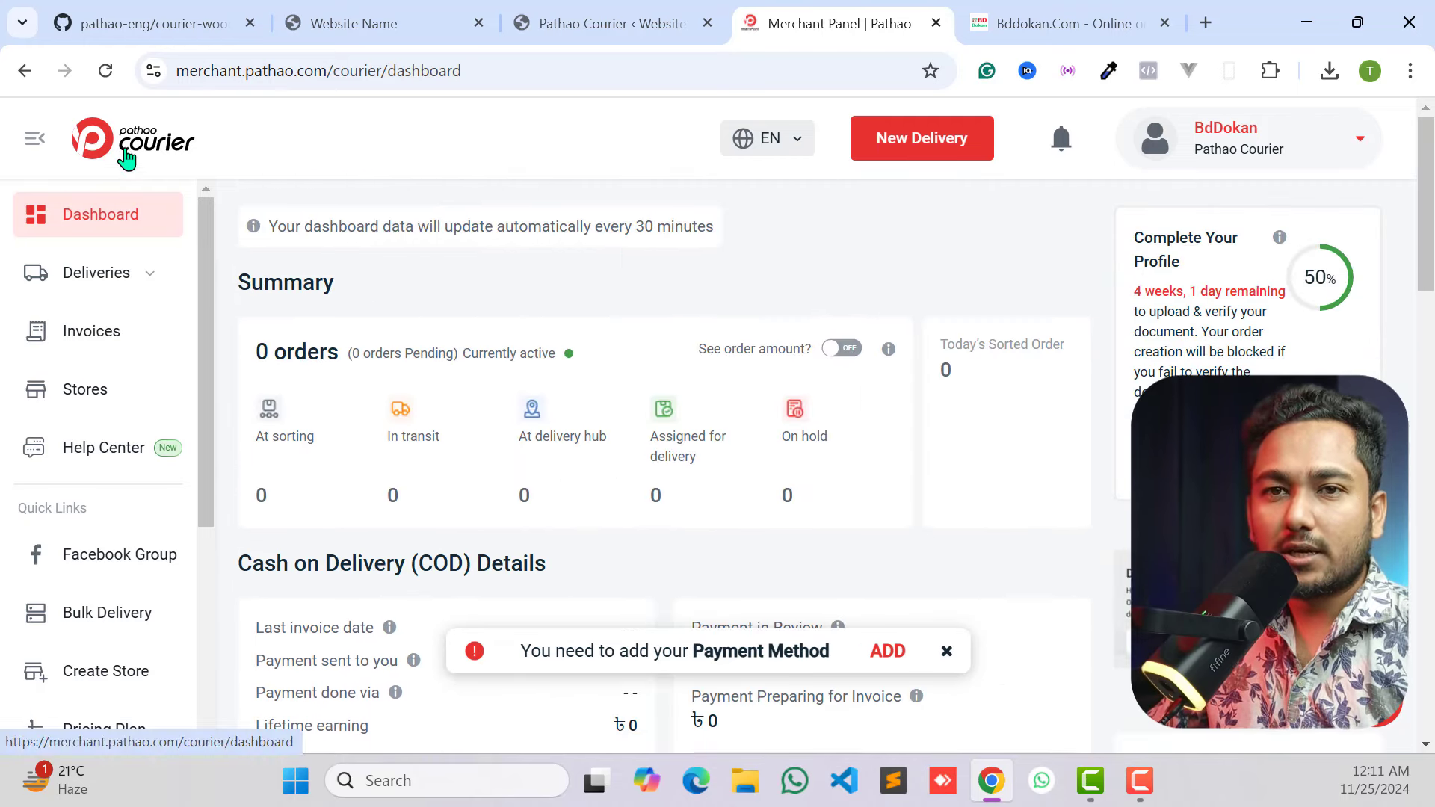
{"action": "scroll", "coordinate": [105, 314], "scroll_direction": "down", "scroll_amount": 6}
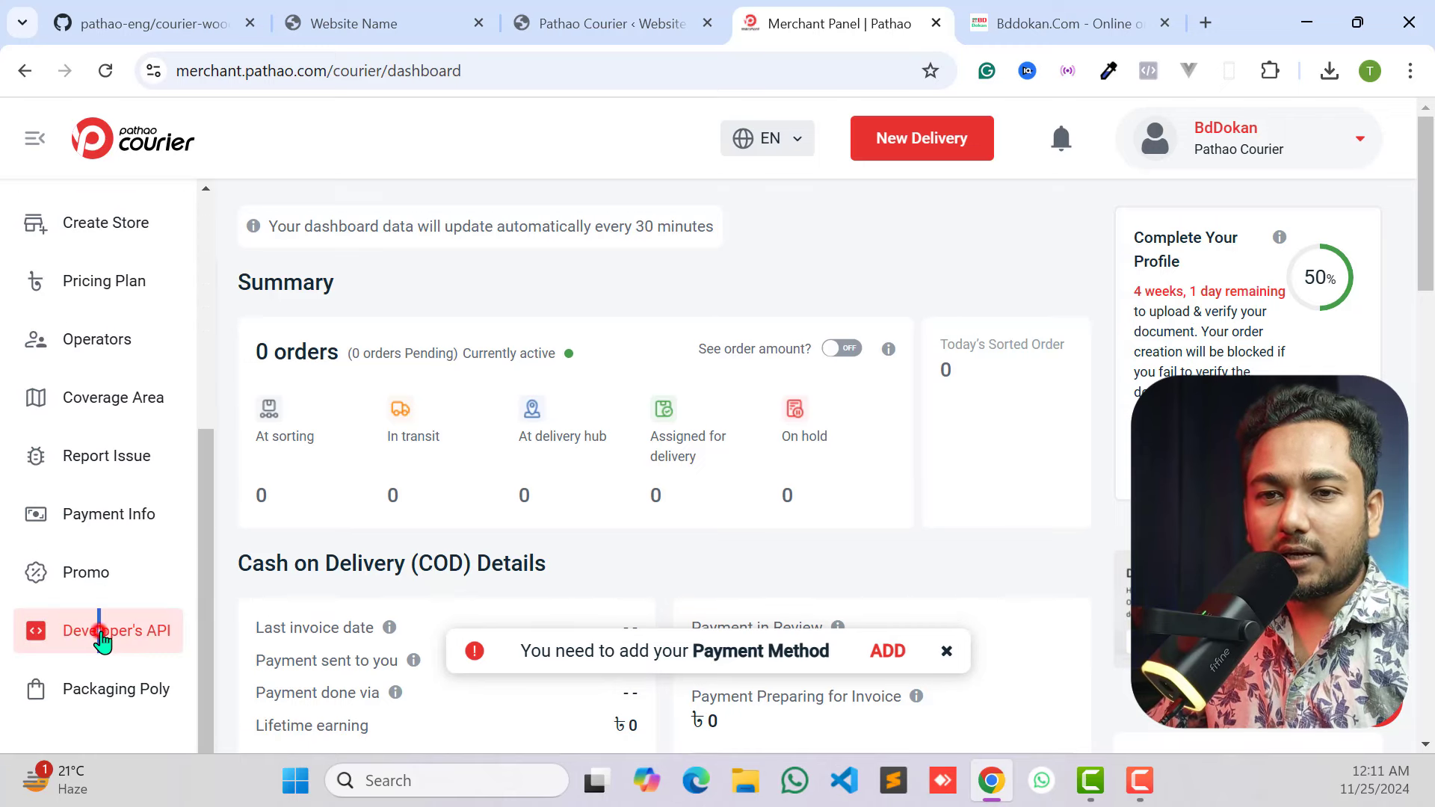
{"action": "left_click", "coordinate": [101, 636]}
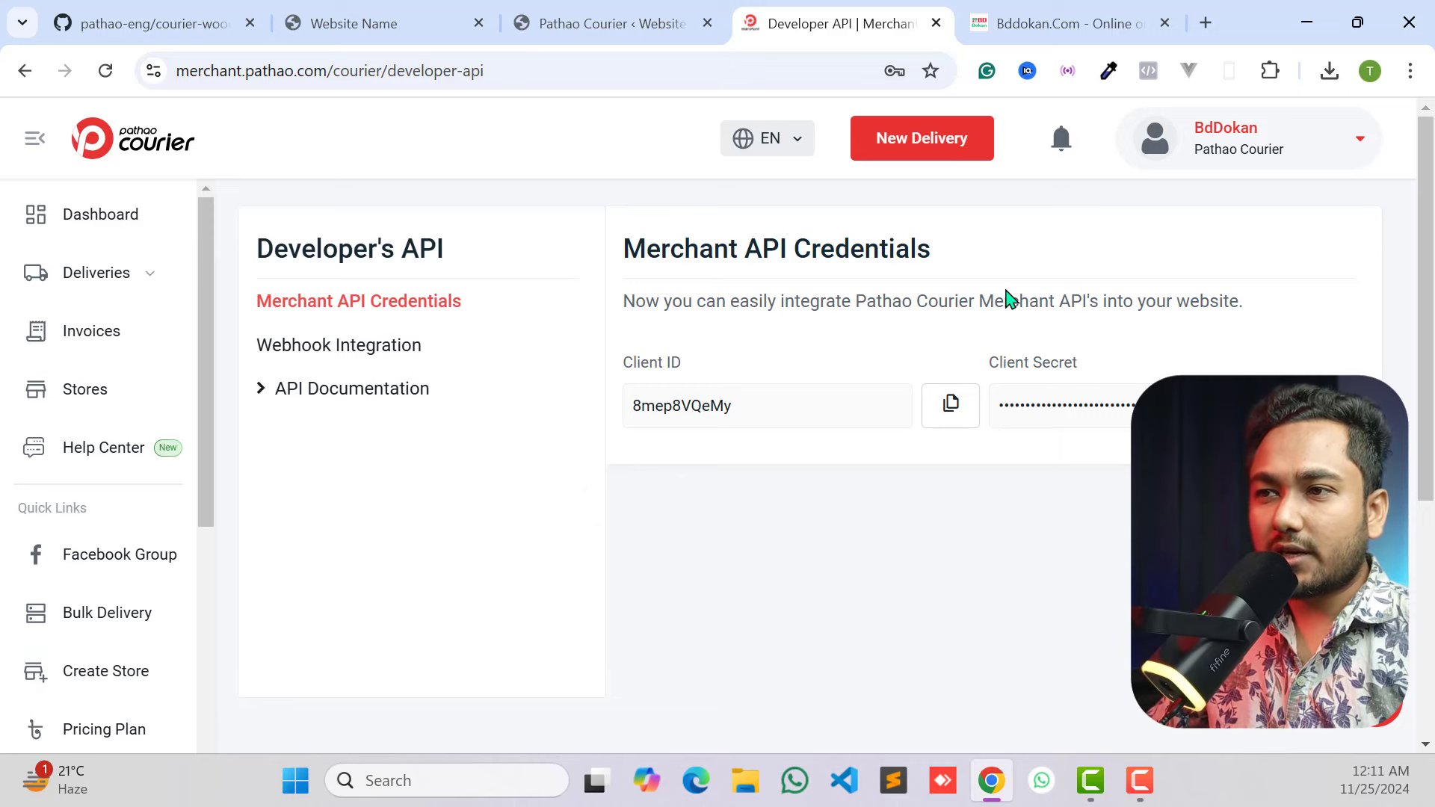
Copy the client ID from the merchant API credentials into the Client ID field of the WordPress Pathao Courier settings.
{"action": "left_click", "coordinate": [951, 403]}
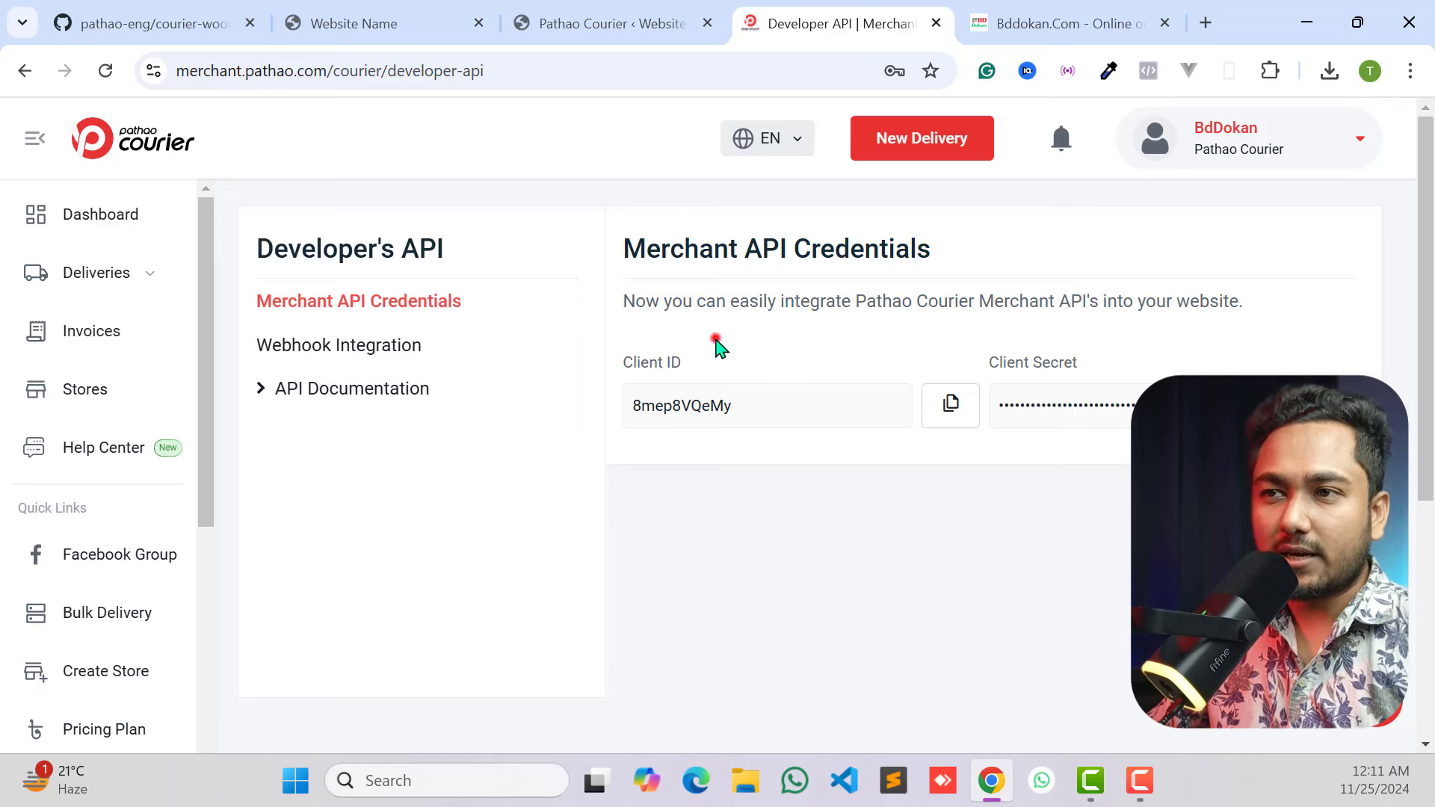
{"action": "left_click", "coordinate": [716, 345]}
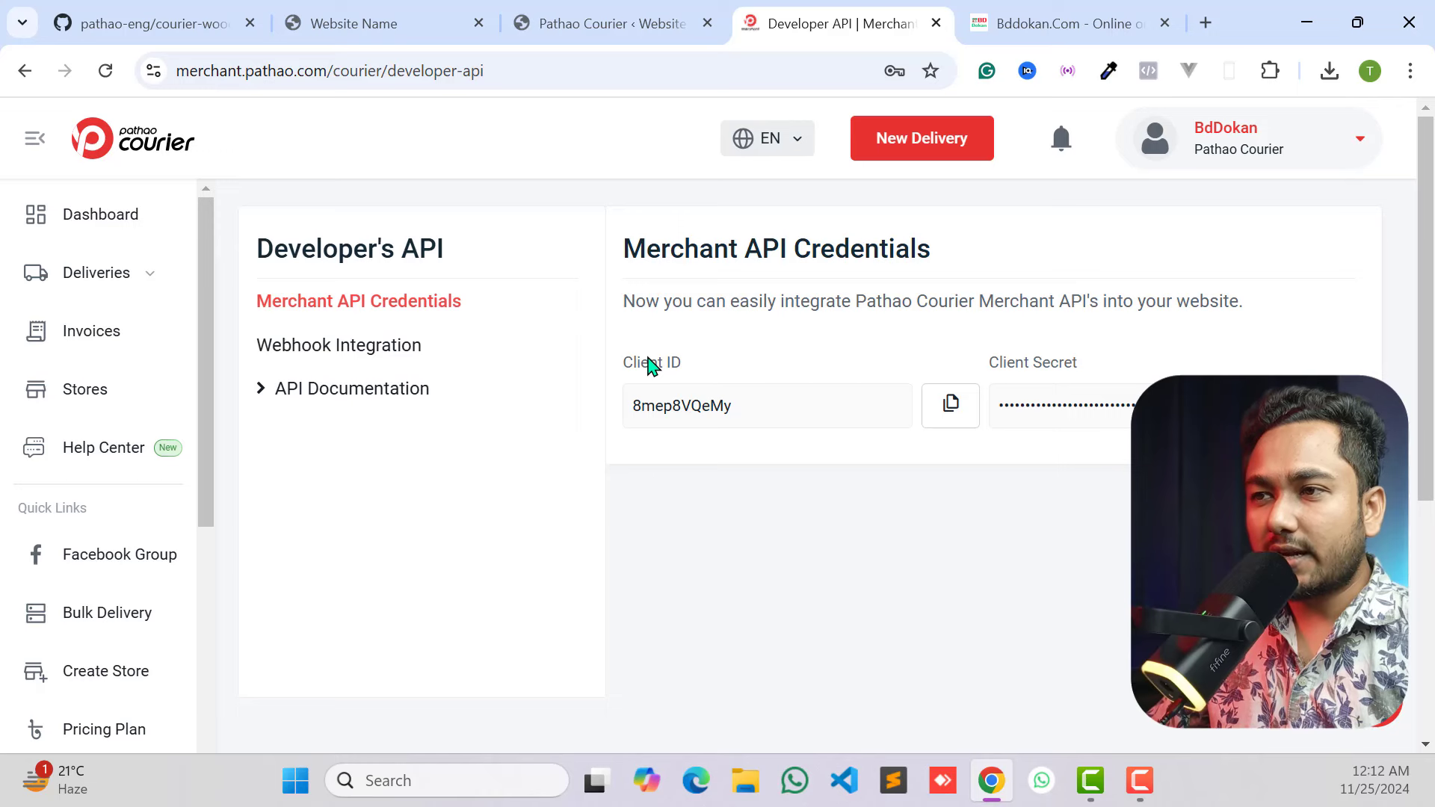
{"action": "left_click", "coordinate": [939, 404]}
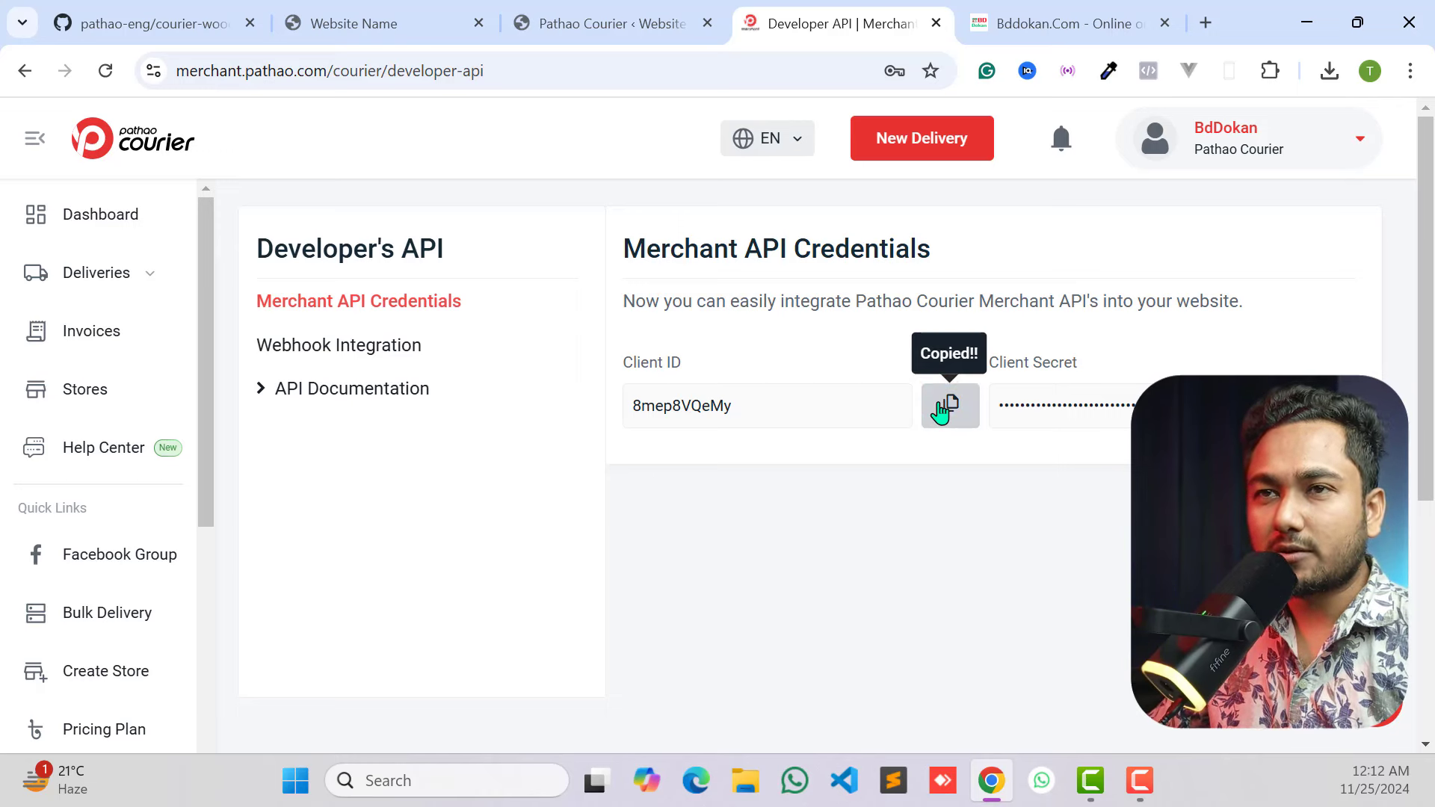
{"action": "left_click", "coordinate": [387, 21]}
{"action": "left_click", "coordinate": [537, 13]}
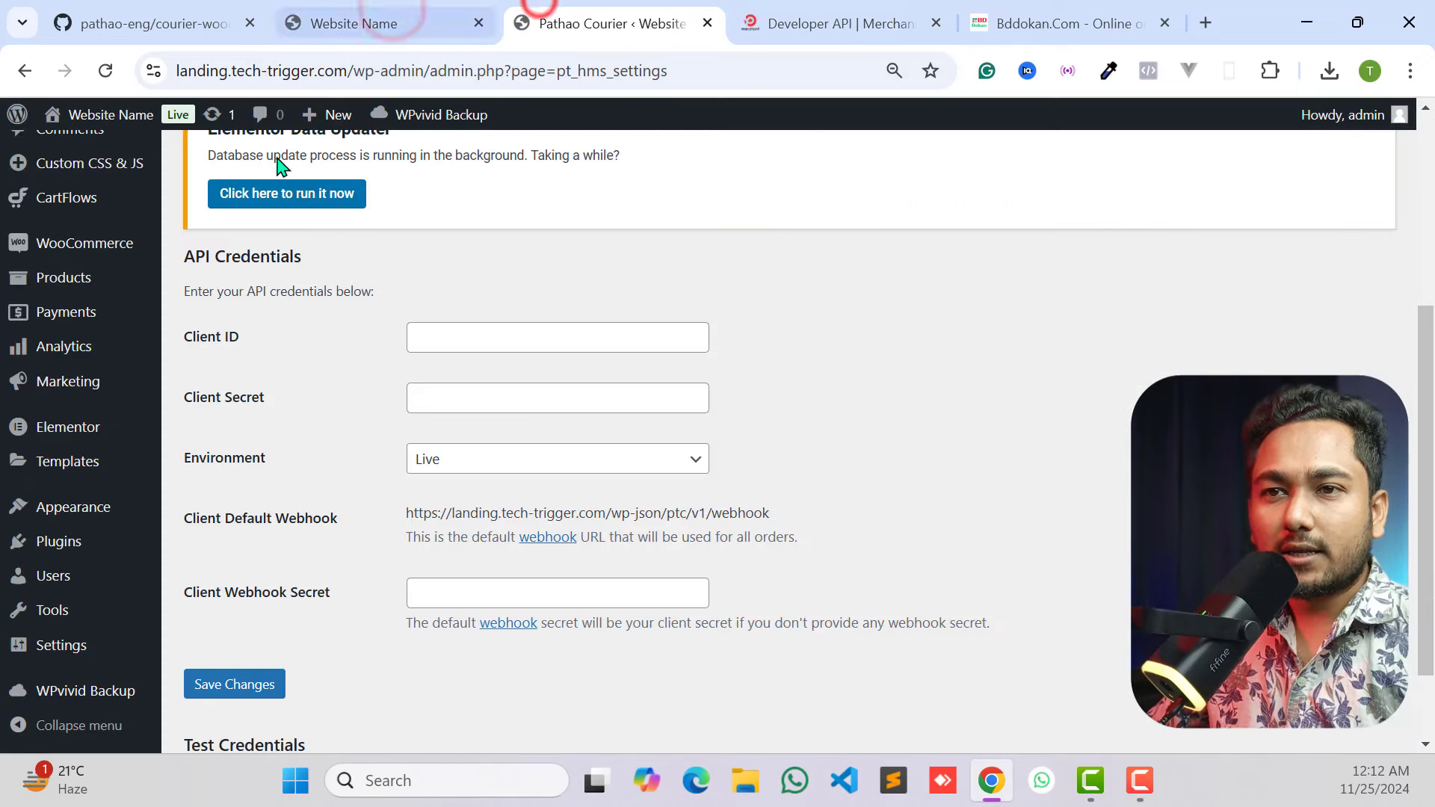
{"action": "left_click", "coordinate": [496, 335]}
{"action": "left_click", "coordinate": [841, 24]}
{"action": "left_click", "coordinate": [950, 404]}
{"action": "left_click", "coordinate": [580, 15]}
{"action": "key", "text": "ctrl+v"}
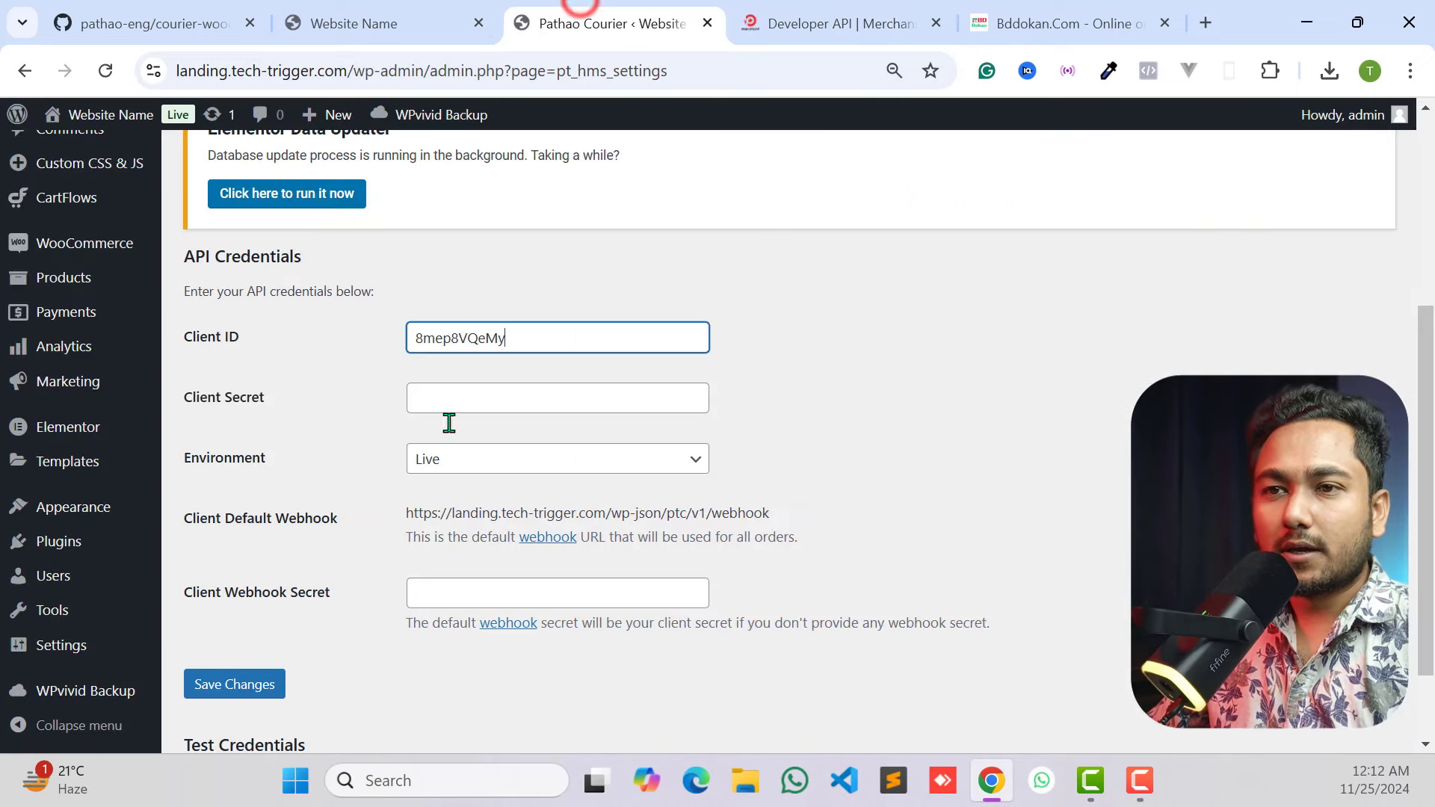
Paste the client secret into the plugin's Client Secret field, choose the Live environment and save the settings.
{"action": "left_click", "coordinate": [484, 404]}
{"action": "right_click", "coordinate": [484, 404]}
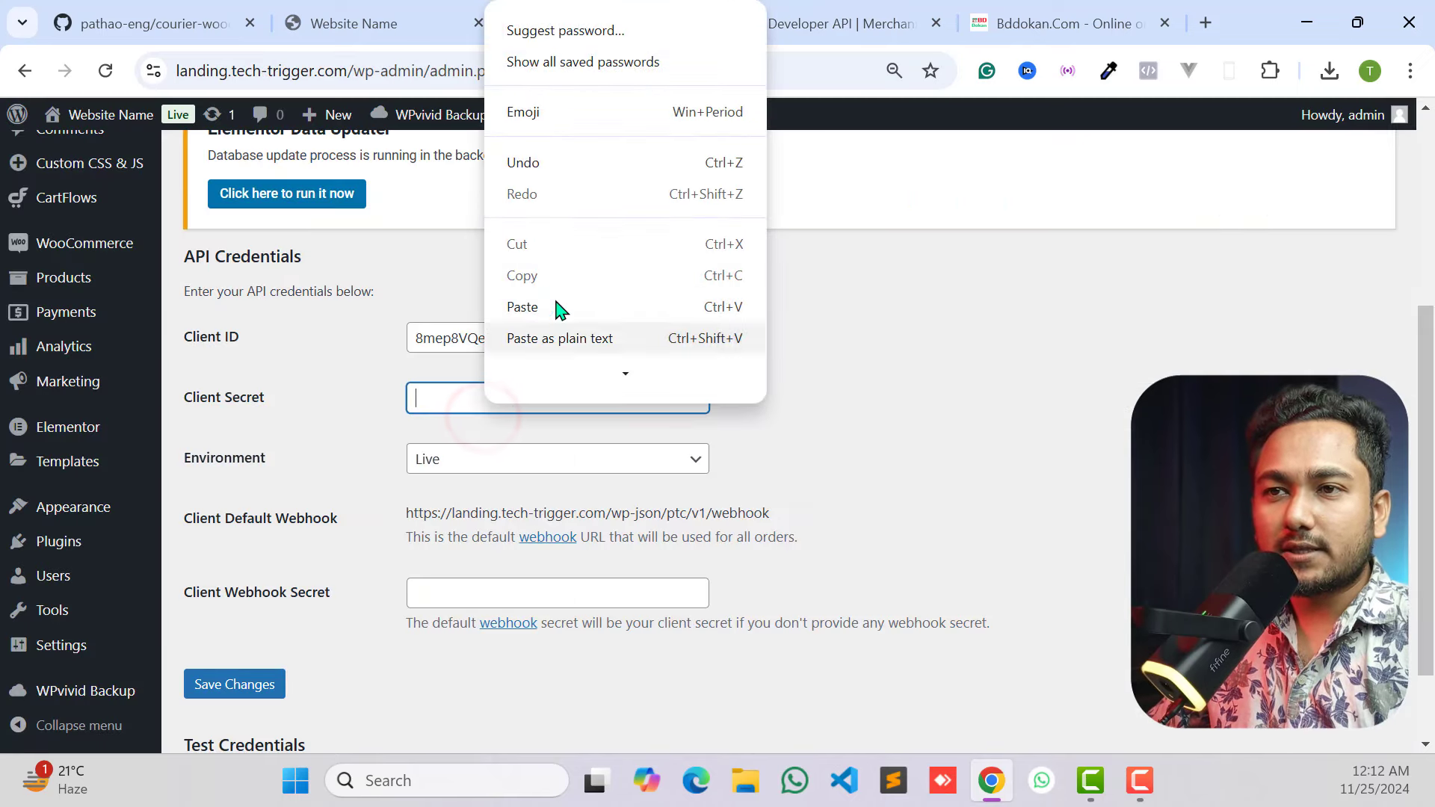
{"action": "left_click", "coordinate": [509, 306]}
{"action": "left_click", "coordinate": [460, 459]}
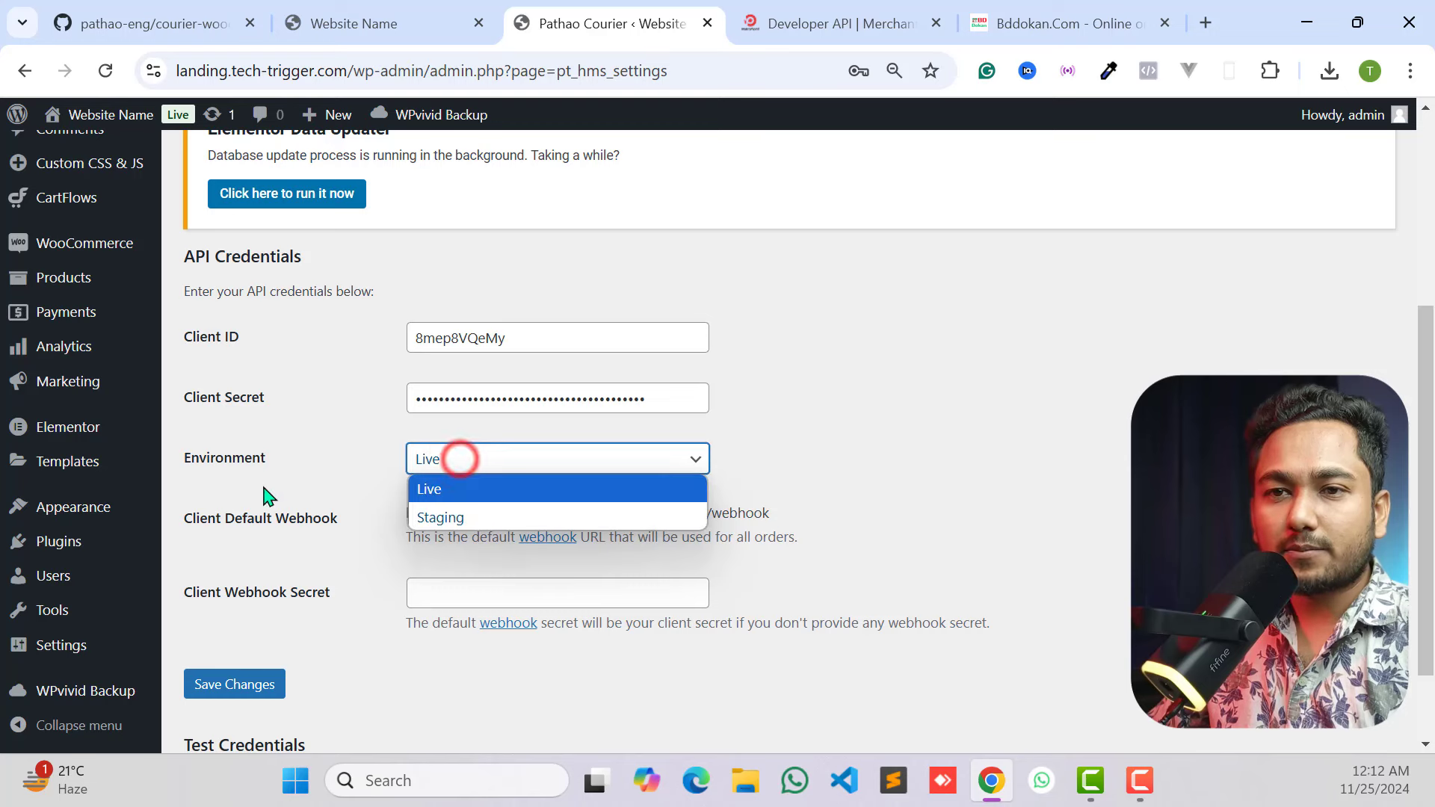
{"action": "left_click", "coordinate": [430, 490]}
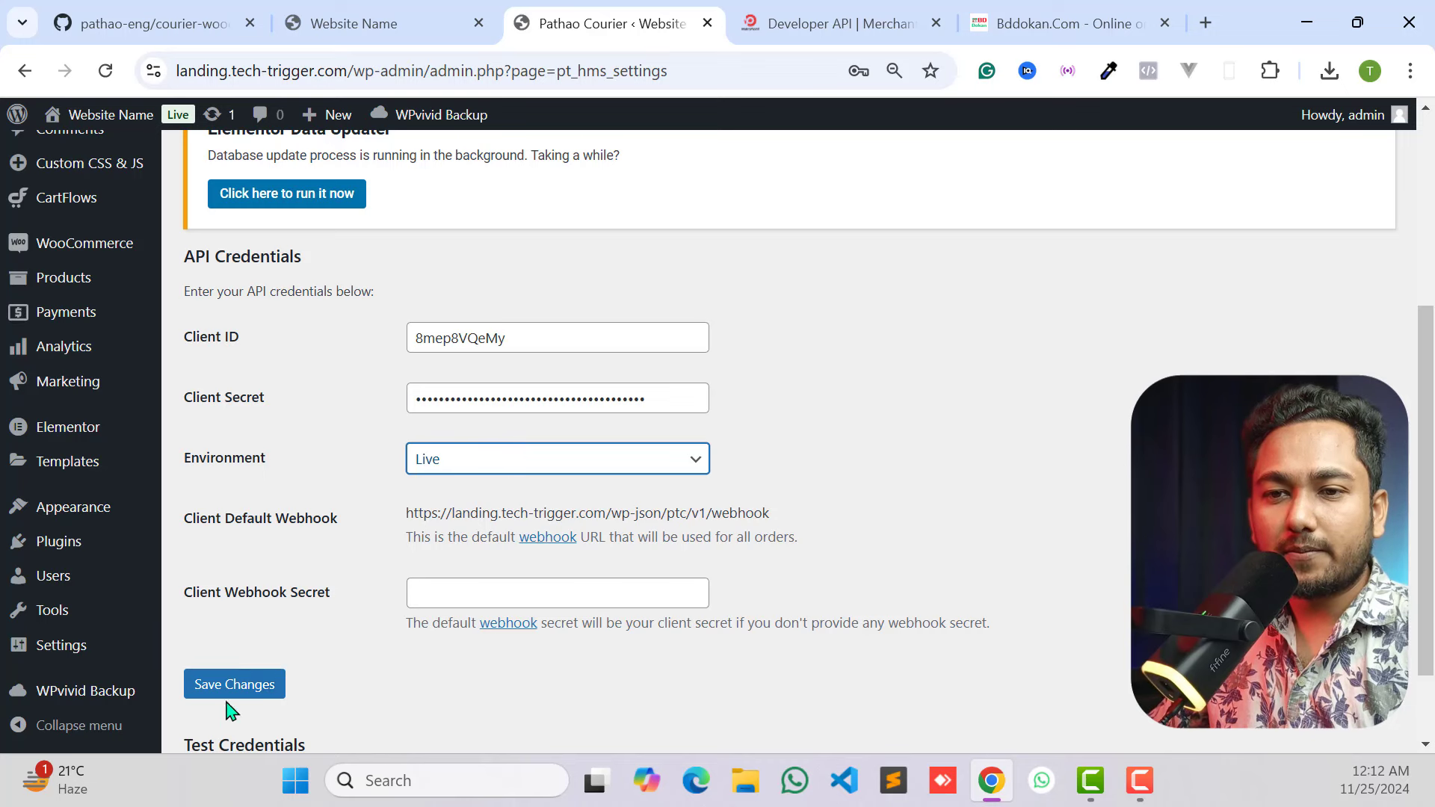
{"action": "left_click", "coordinate": [262, 665]}
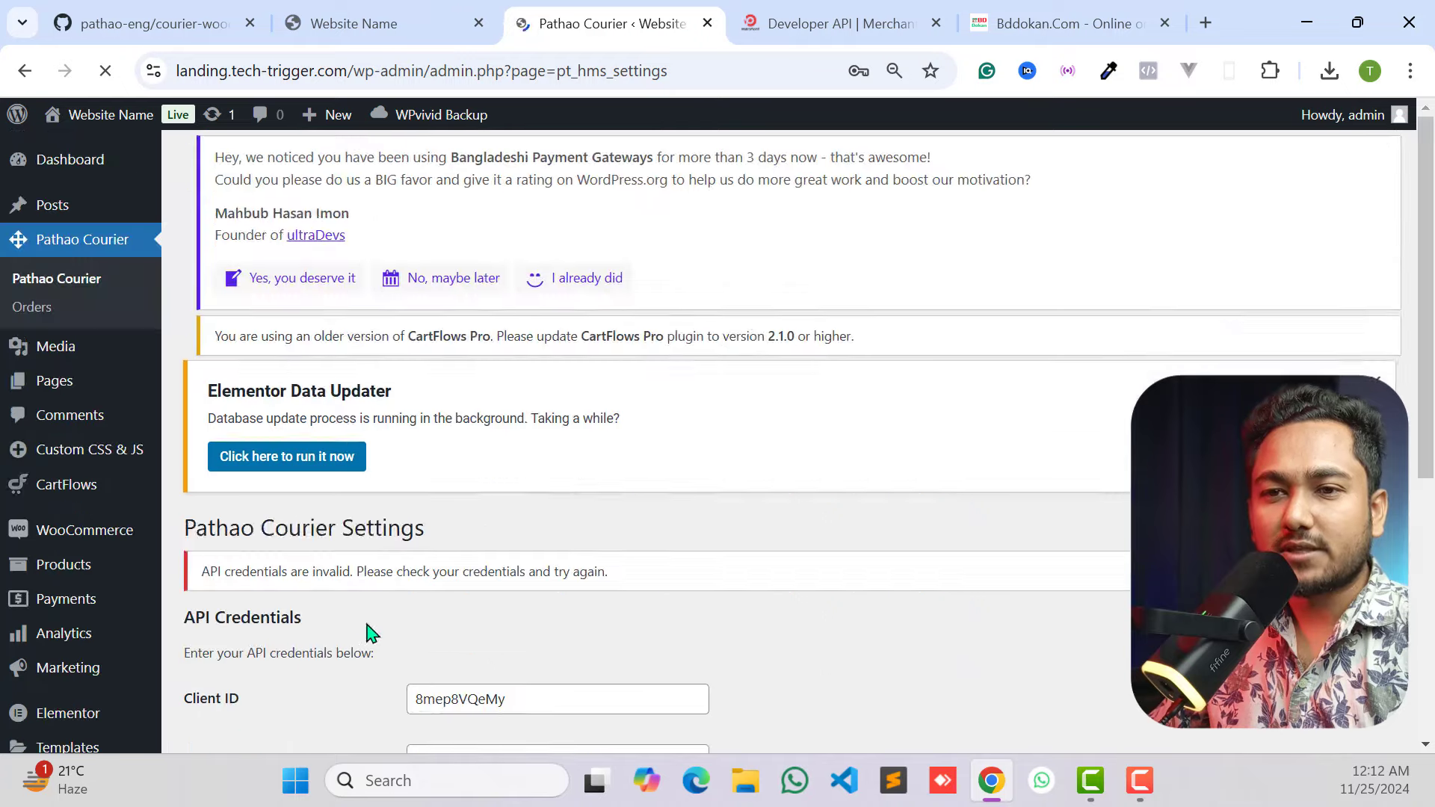
Test the validity of the saved API credentials, dismiss the result and save the plugin settings again.
{"action": "scroll", "coordinate": [513, 532], "scroll_direction": "down", "scroll_amount": 6}
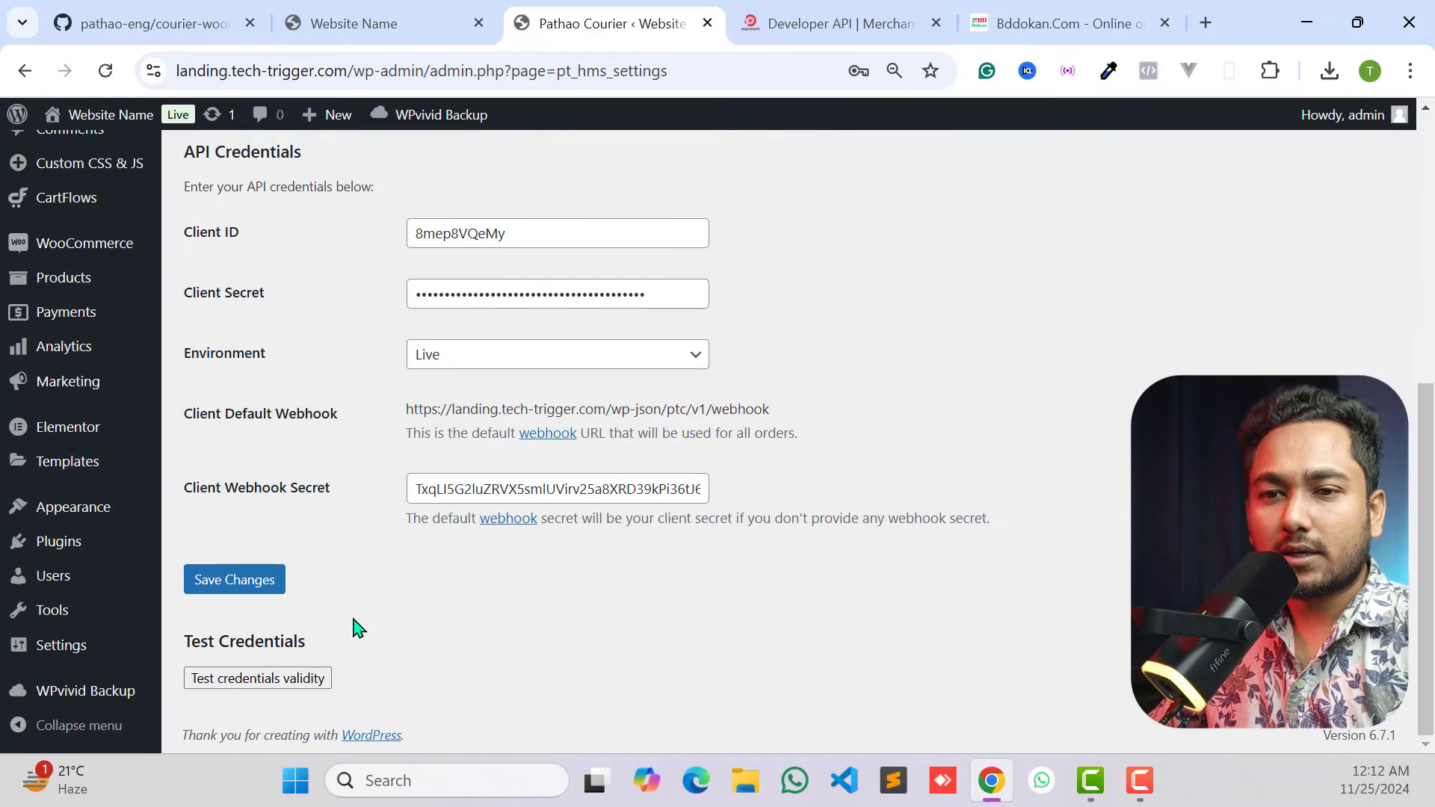
{"action": "left_click", "coordinate": [249, 679]}
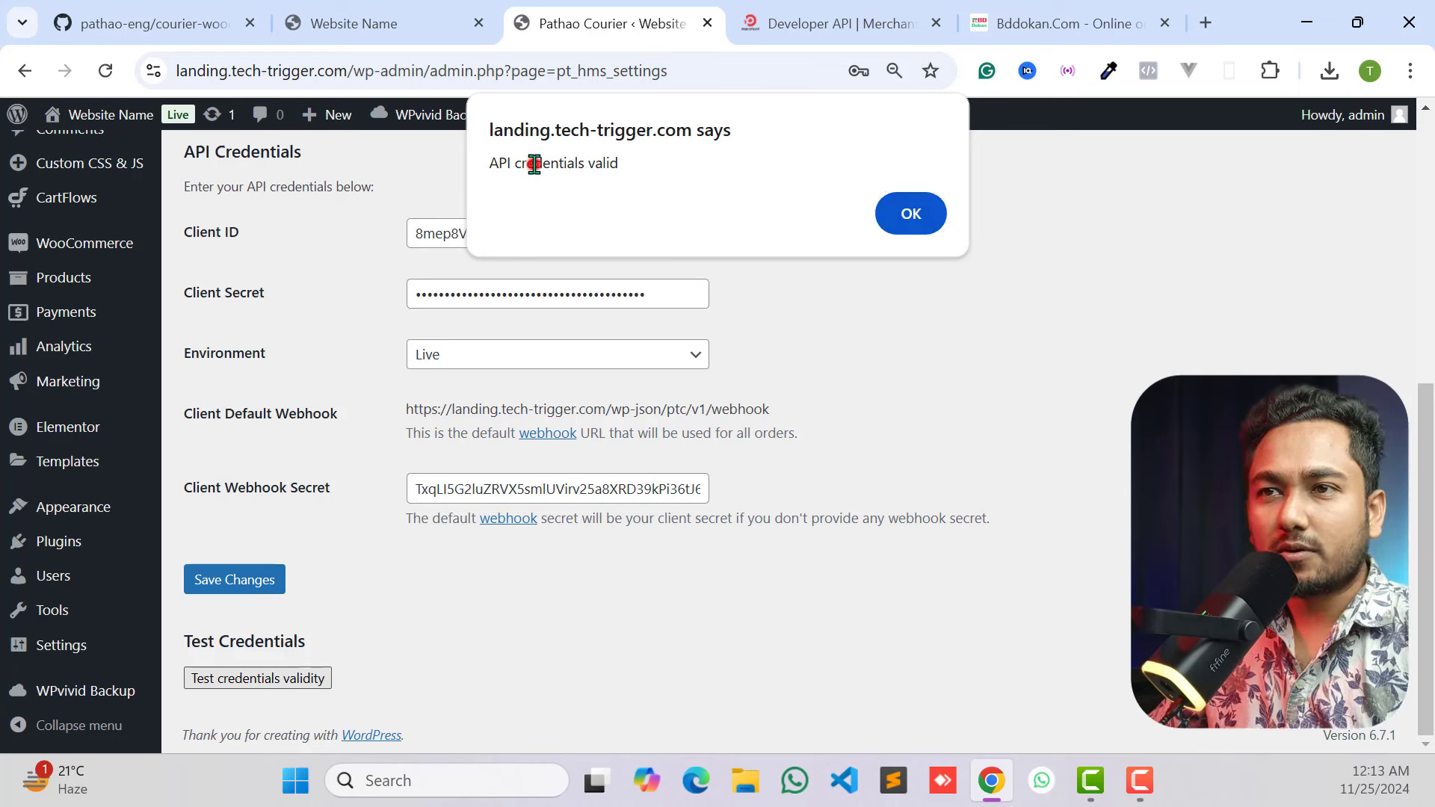
{"action": "triple_click", "coordinate": [529, 162]}
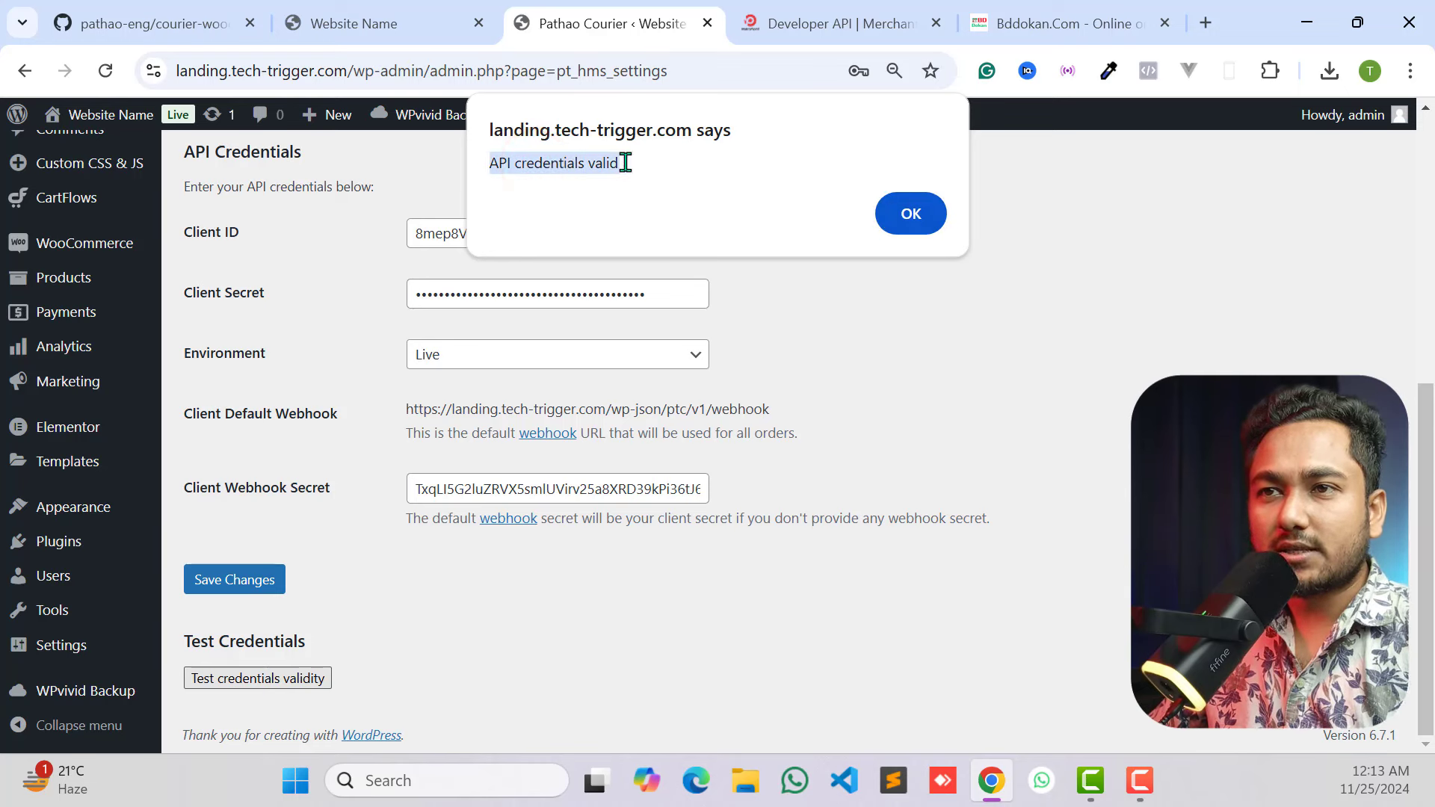
{"action": "left_click", "coordinate": [901, 214]}
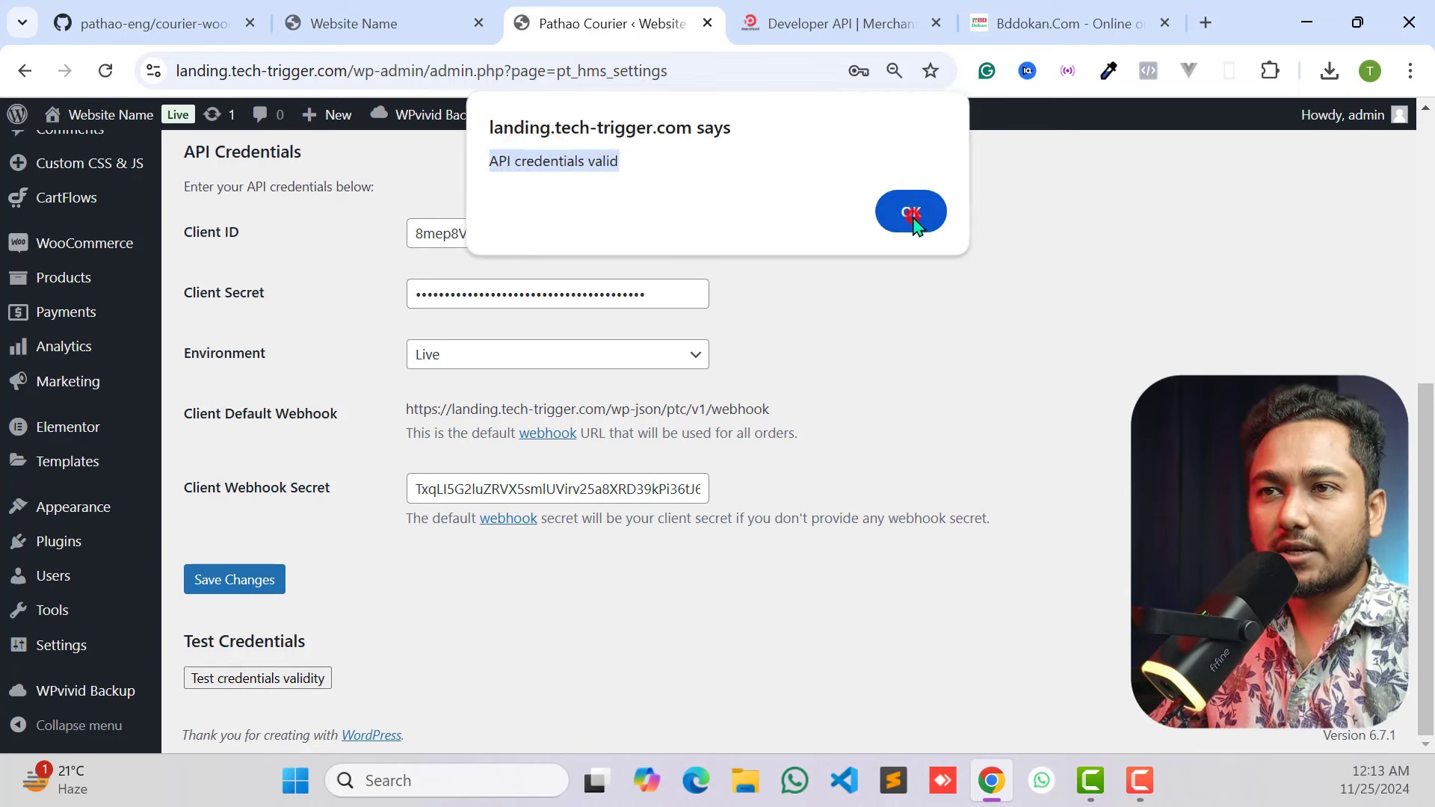
{"action": "left_click", "coordinate": [235, 582]}
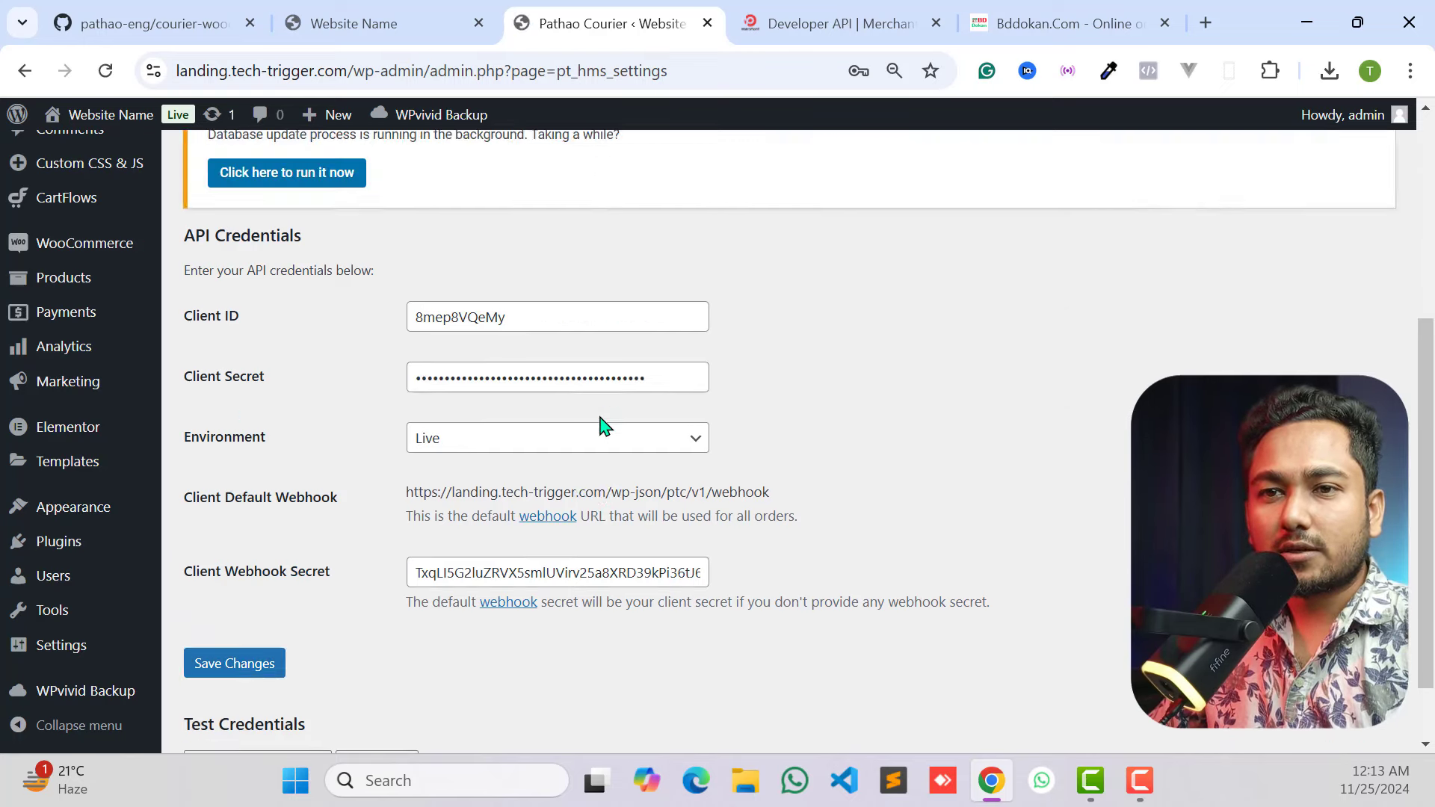
Copy the plugin's default webhook URL into the Callback URL field of the merchant panel's Webhook Integration.
{"action": "scroll", "coordinate": [604, 420], "scroll_direction": "down", "scroll_amount": 5}
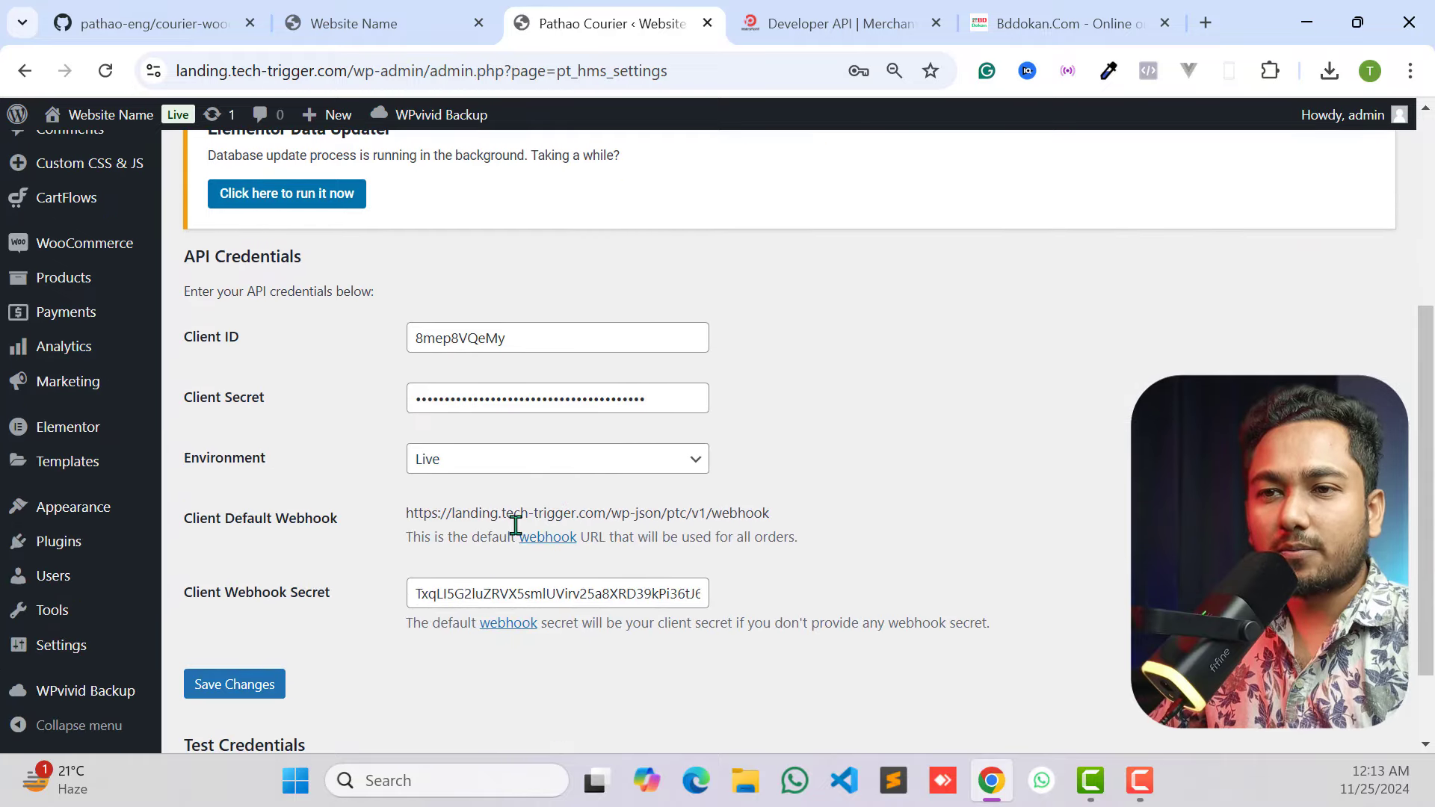
{"action": "triple_click", "coordinate": [437, 511]}
{"action": "left_click", "coordinate": [804, 458]}
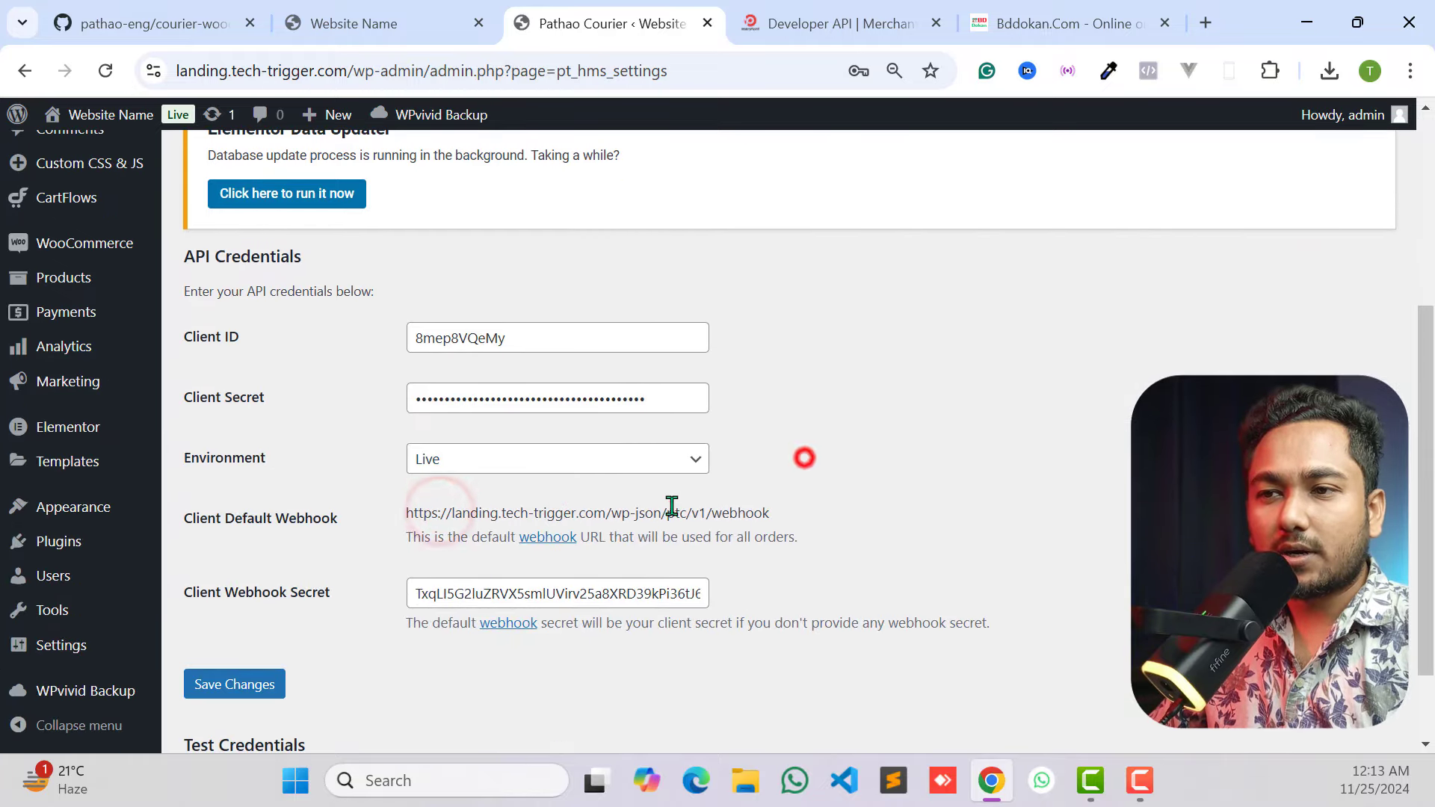
{"action": "double_click", "coordinate": [673, 512]}
{"action": "left_click", "coordinate": [673, 508]}
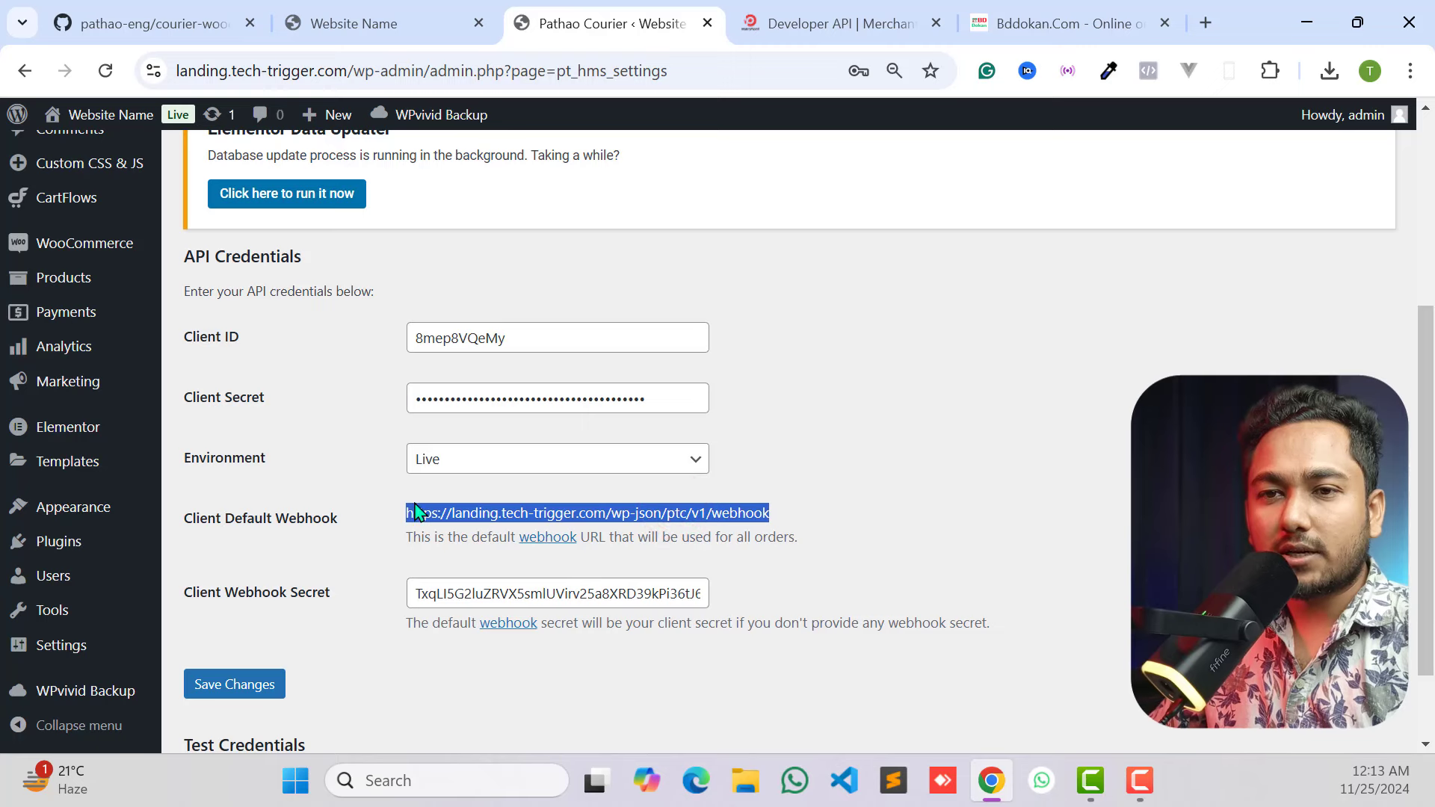
{"action": "right_click", "coordinate": [484, 515]}
{"action": "left_click", "coordinate": [637, 215]}
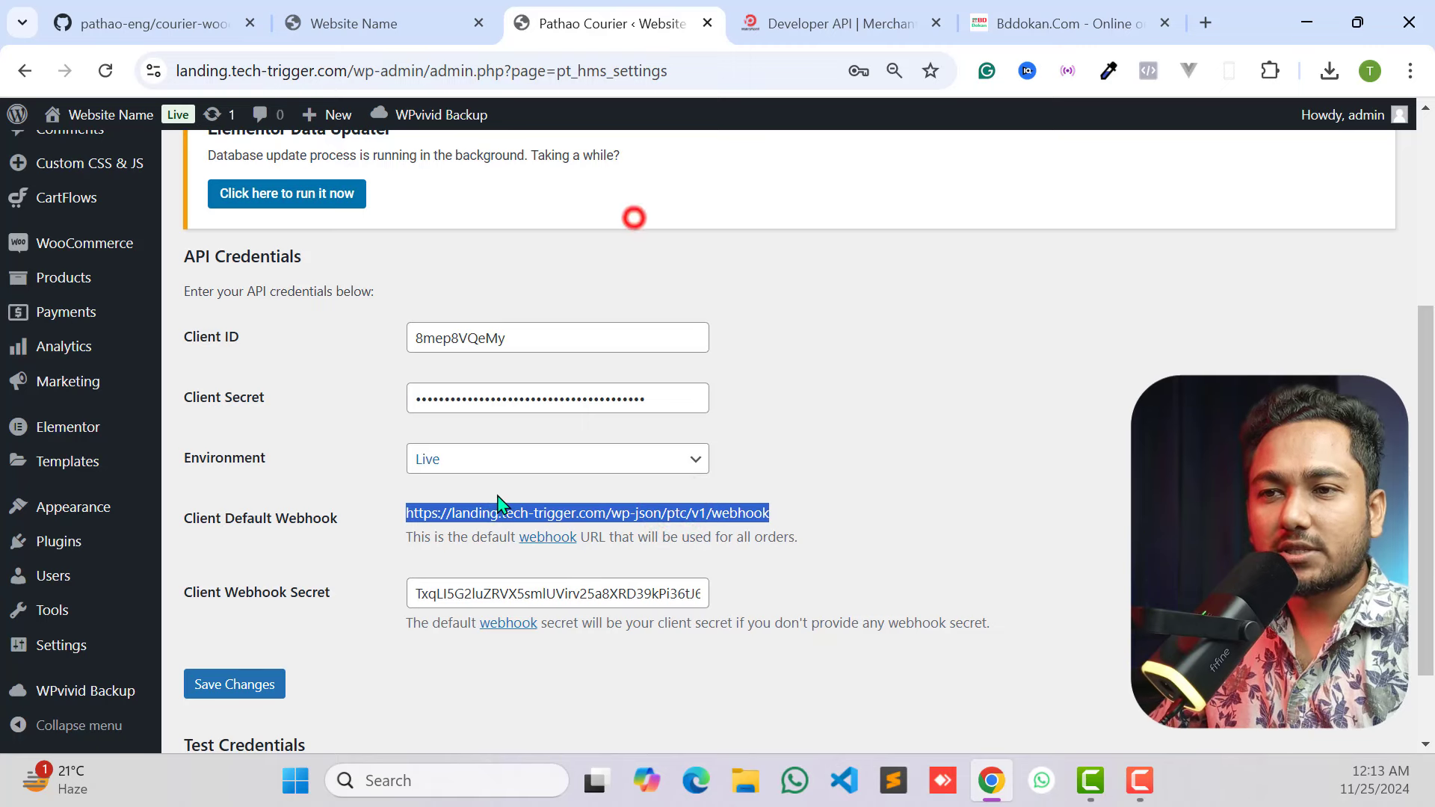
{"action": "left_click", "coordinate": [906, 11]}
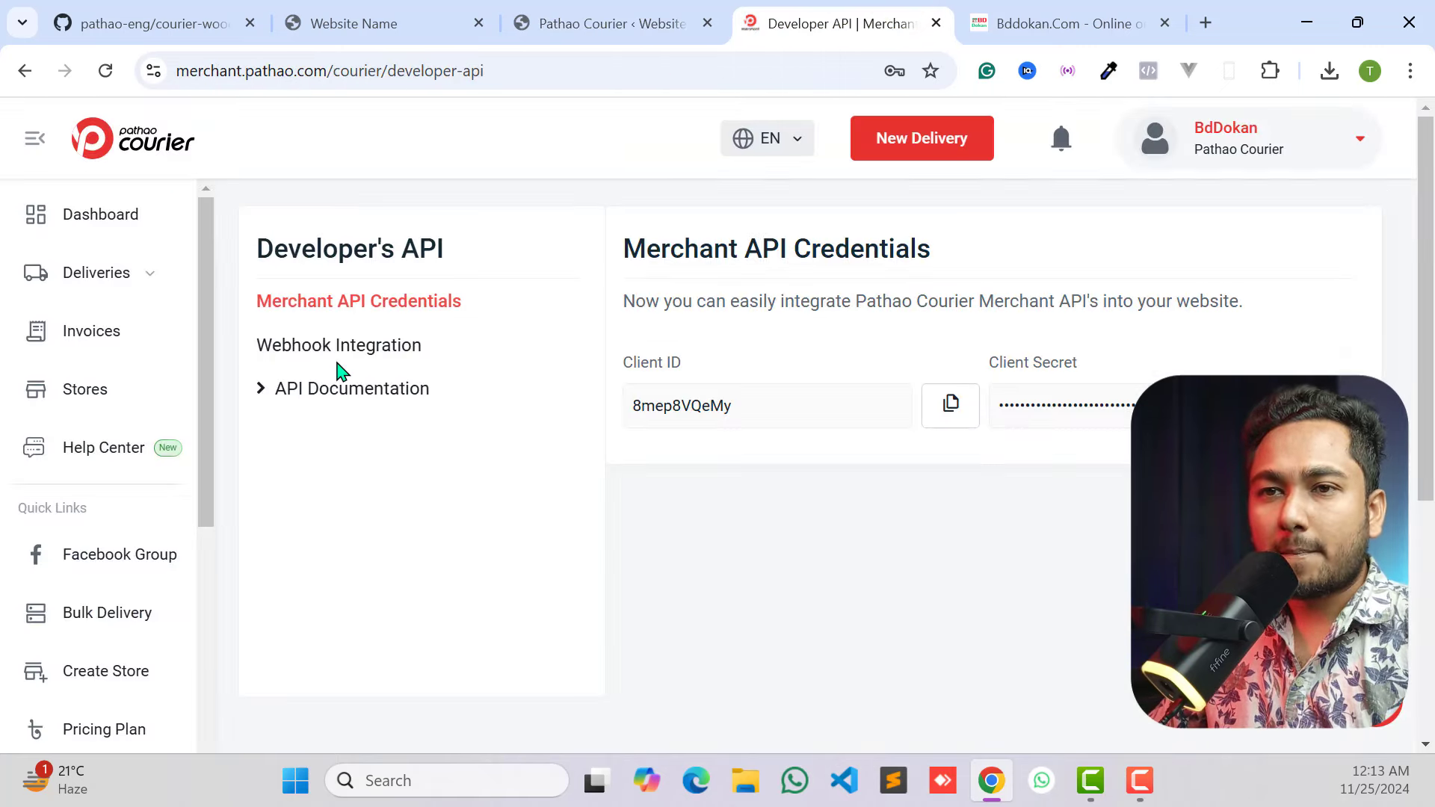
{"action": "right_click", "coordinate": [743, 464]}
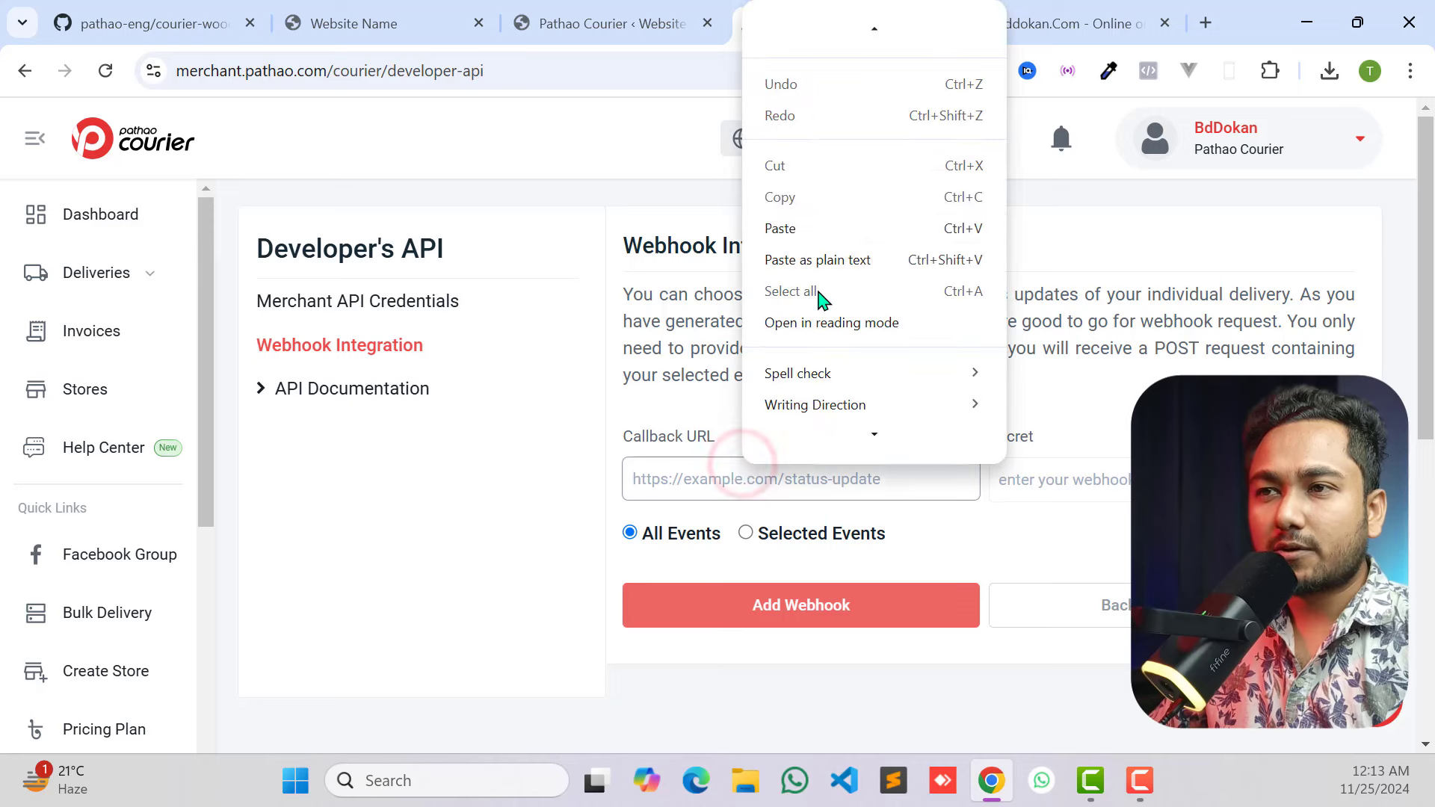
{"action": "left_click", "coordinate": [799, 229]}
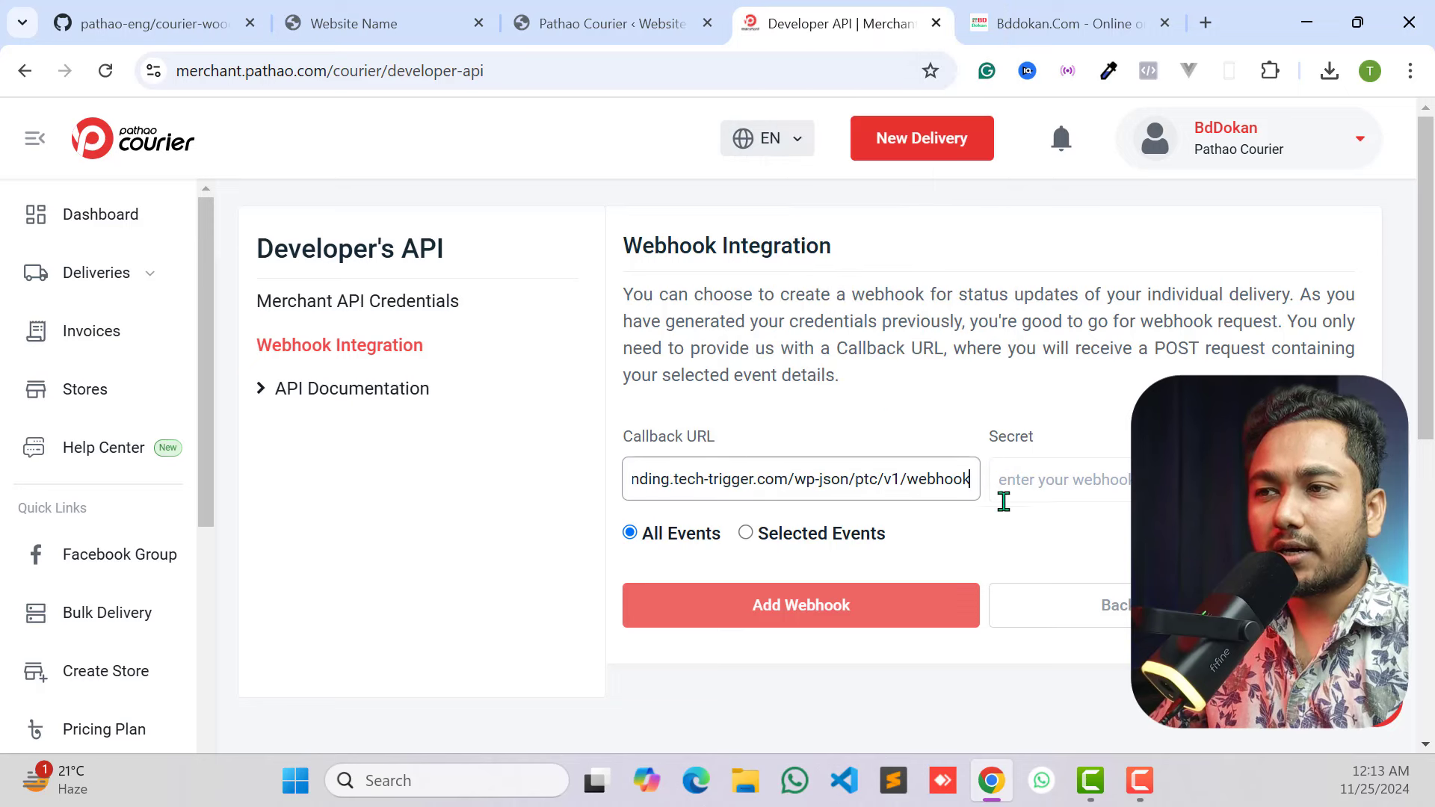
Copy the client webhook secret from the plugin settings into the Webhook Integration's Secret field and add the webhook.
{"action": "left_click", "coordinate": [658, 30]}
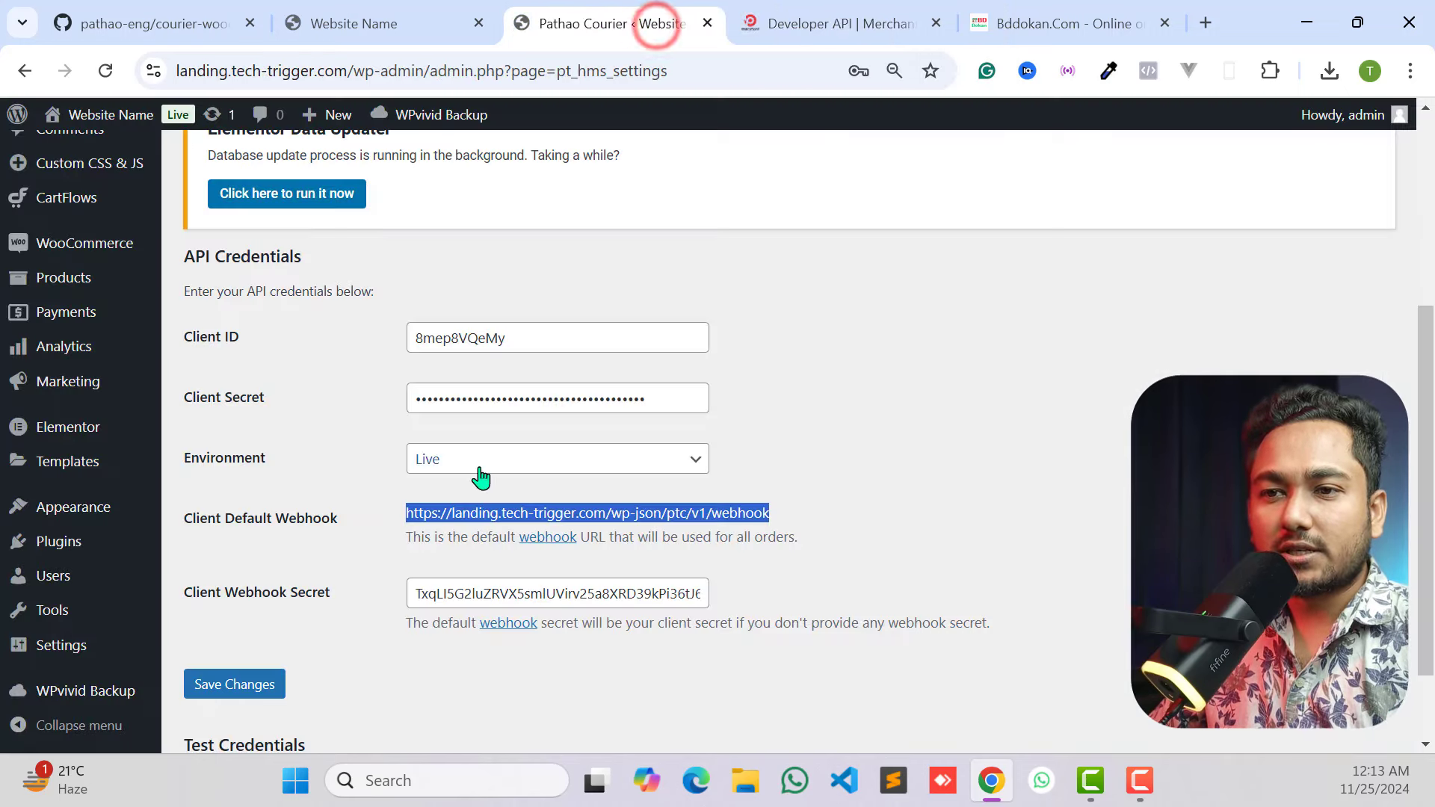
{"action": "double_click", "coordinate": [451, 599]}
{"action": "right_click", "coordinate": [450, 598]}
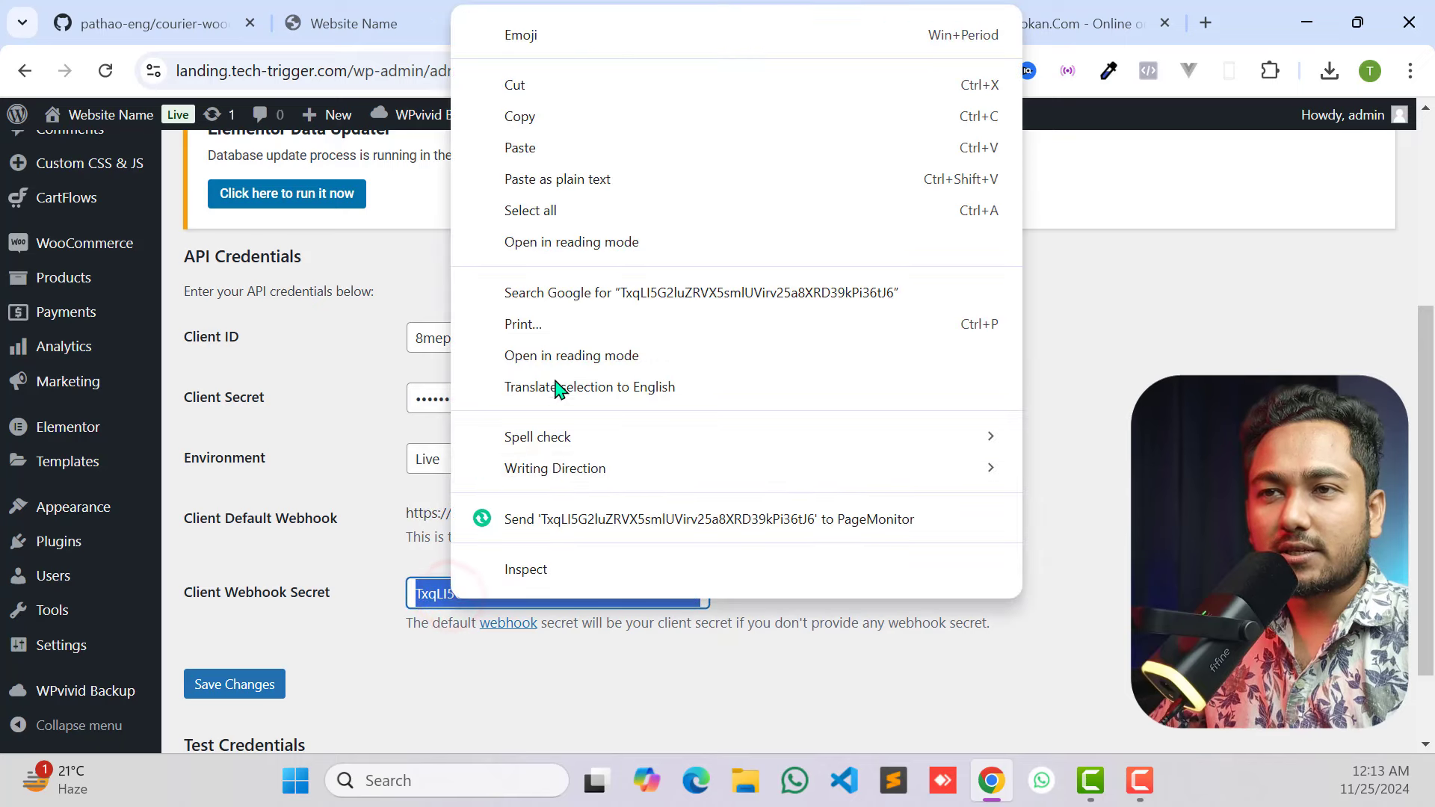
{"action": "left_click", "coordinate": [523, 117]}
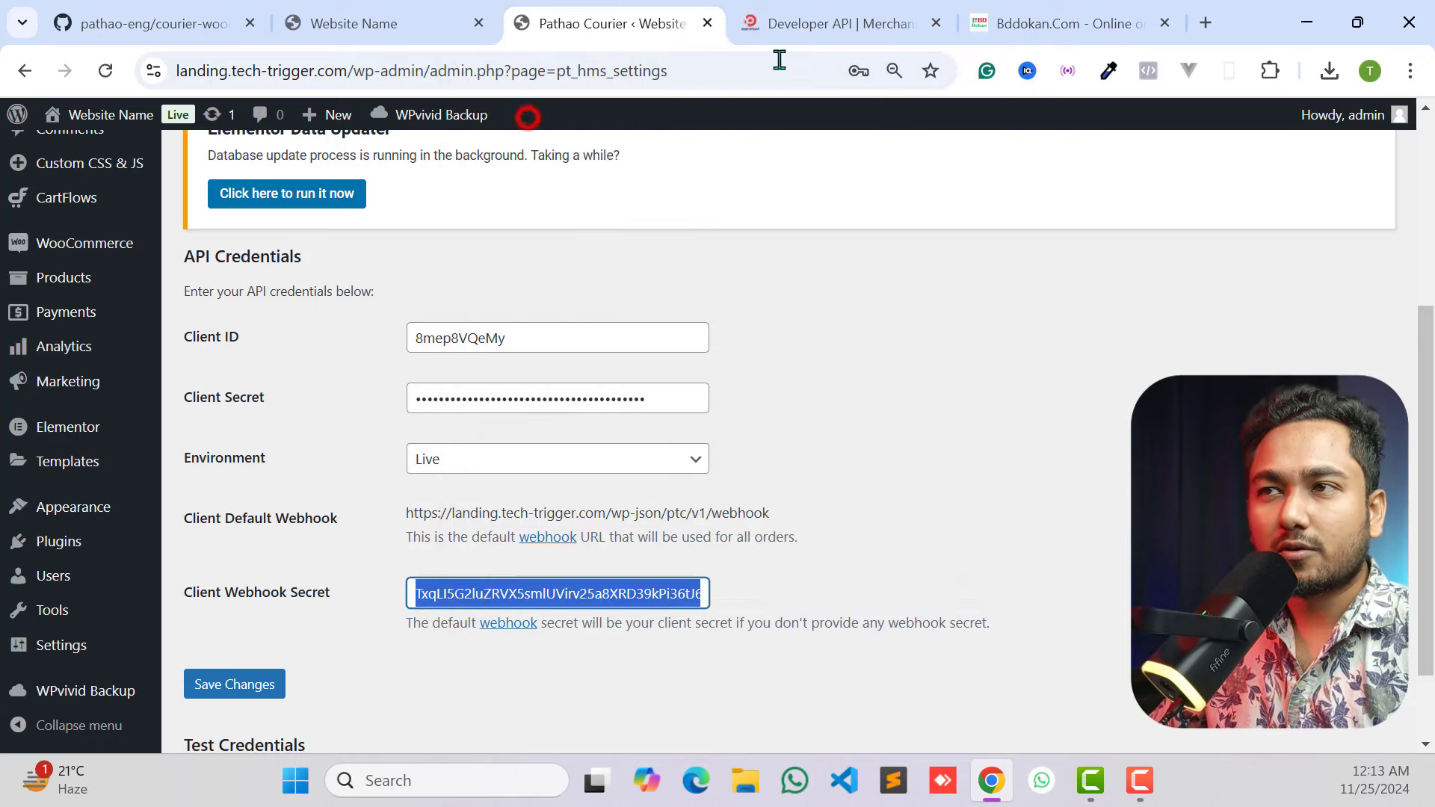
{"action": "left_click", "coordinate": [1017, 11]}
{"action": "left_click", "coordinate": [859, 22]}
{"action": "right_click", "coordinate": [1046, 479]}
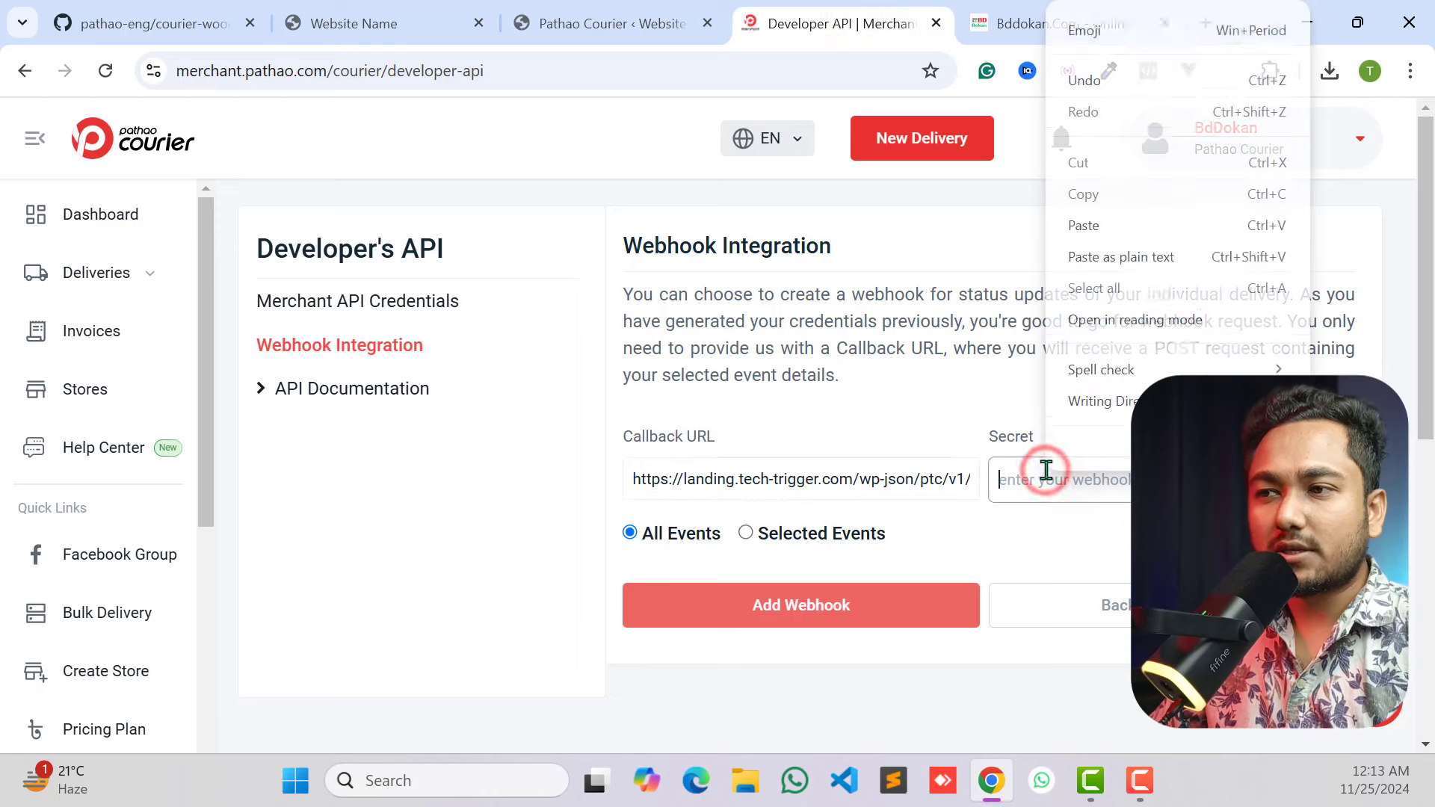
{"action": "left_click", "coordinate": [1087, 217]}
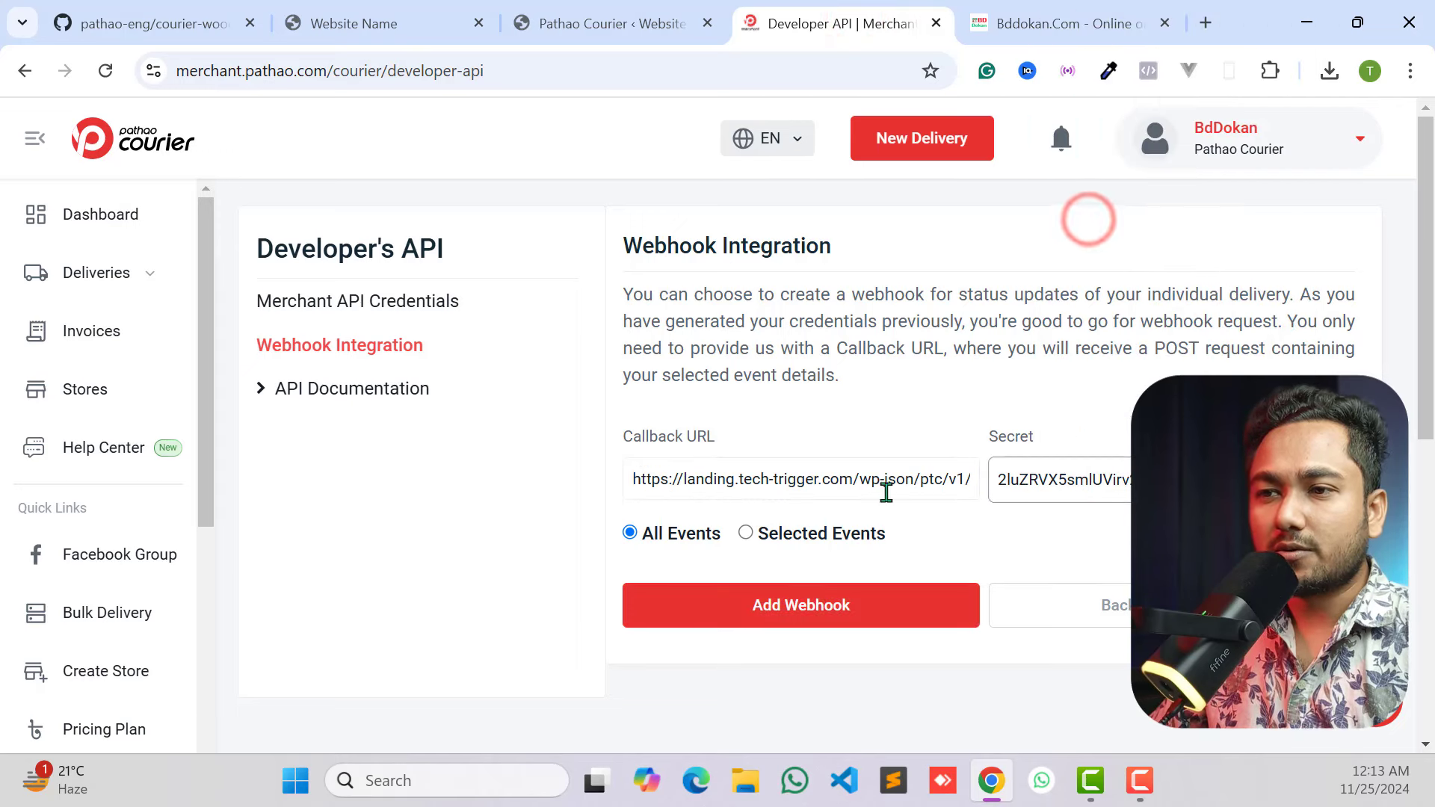
{"action": "left_click", "coordinate": [783, 615]}
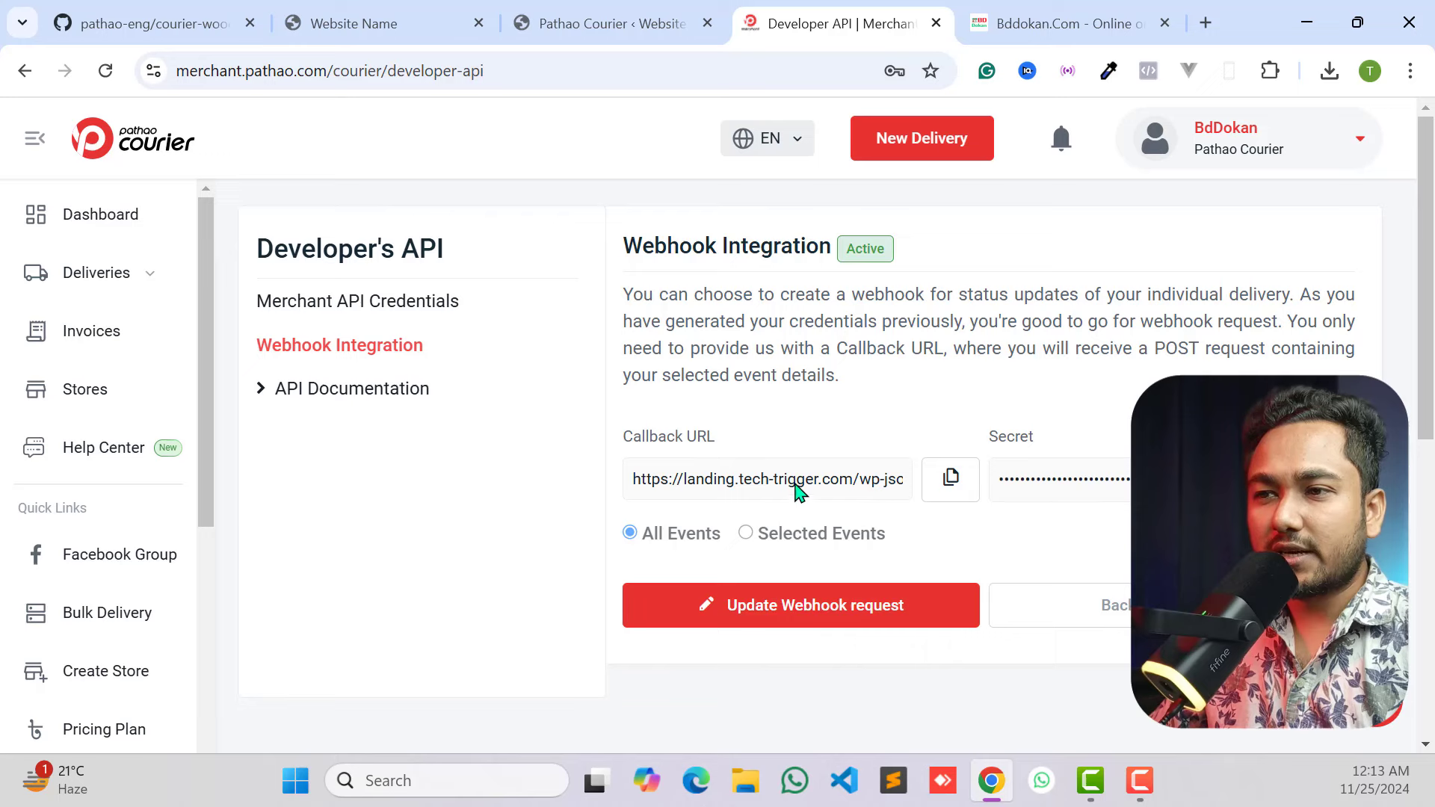
{"action": "left_click", "coordinate": [359, 299]}
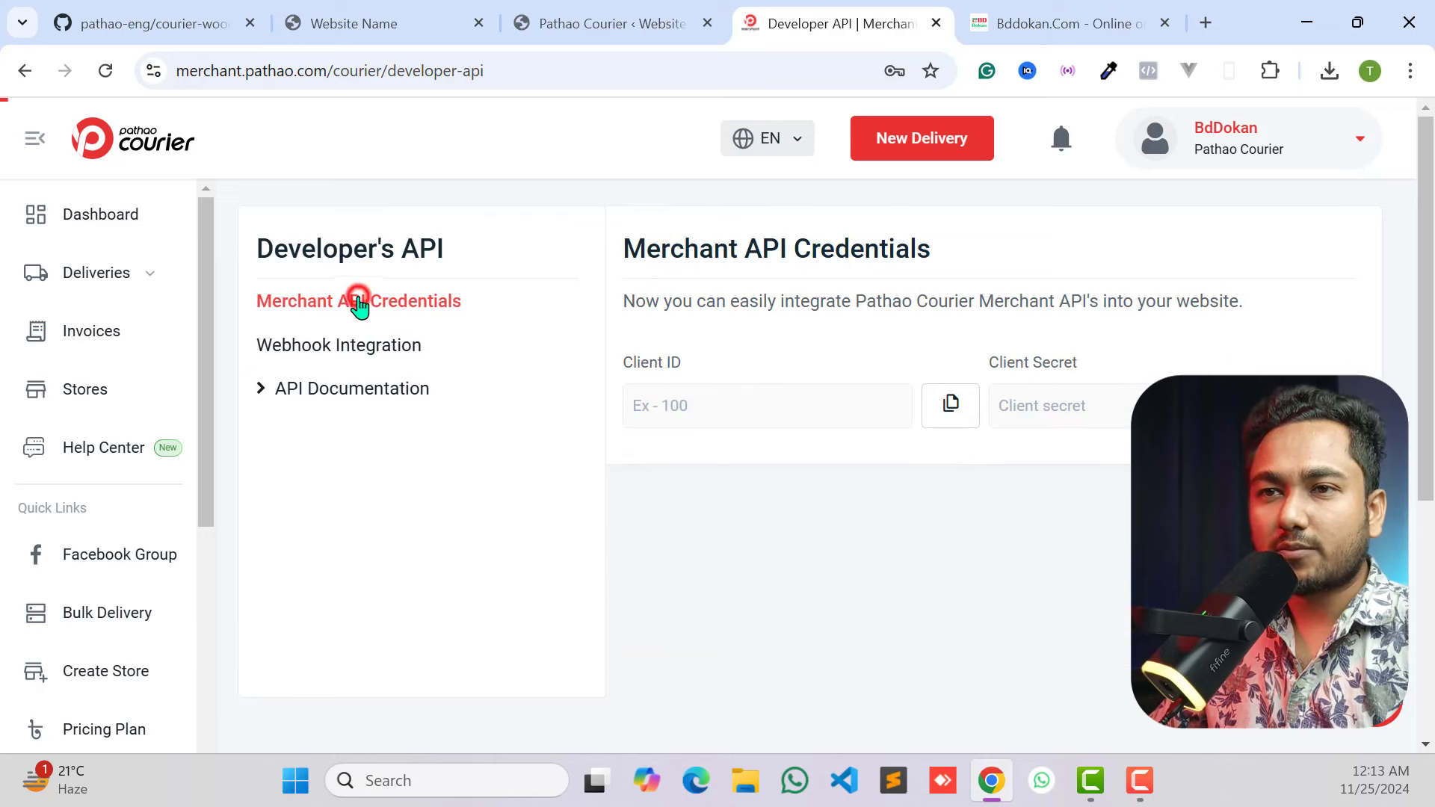
{"action": "left_click", "coordinate": [379, 361]}
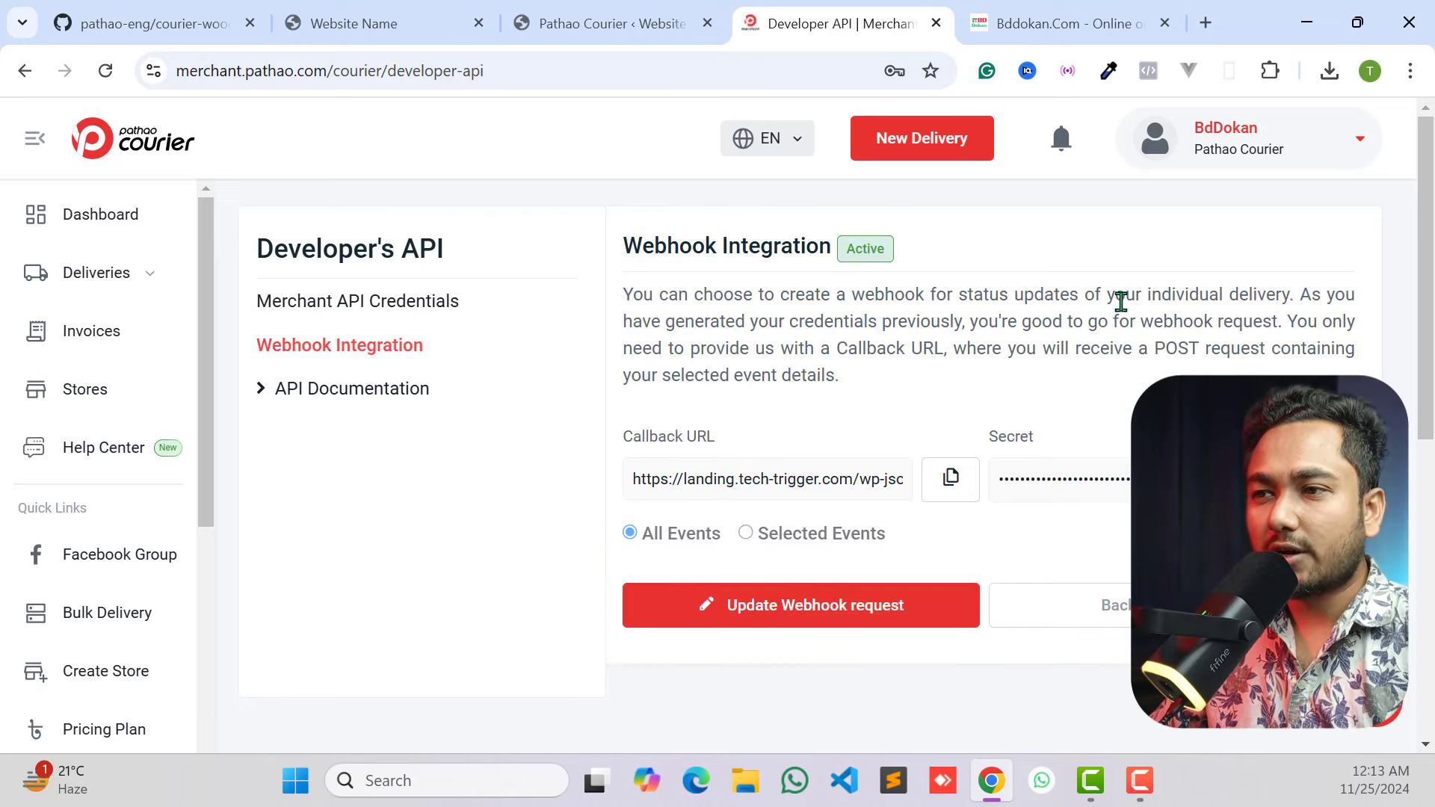
Open the WooCommerce orders list in the site admin and examine its Pathao Courier and Pathao Courier Status columns.
{"action": "left_click", "coordinate": [598, 23]}
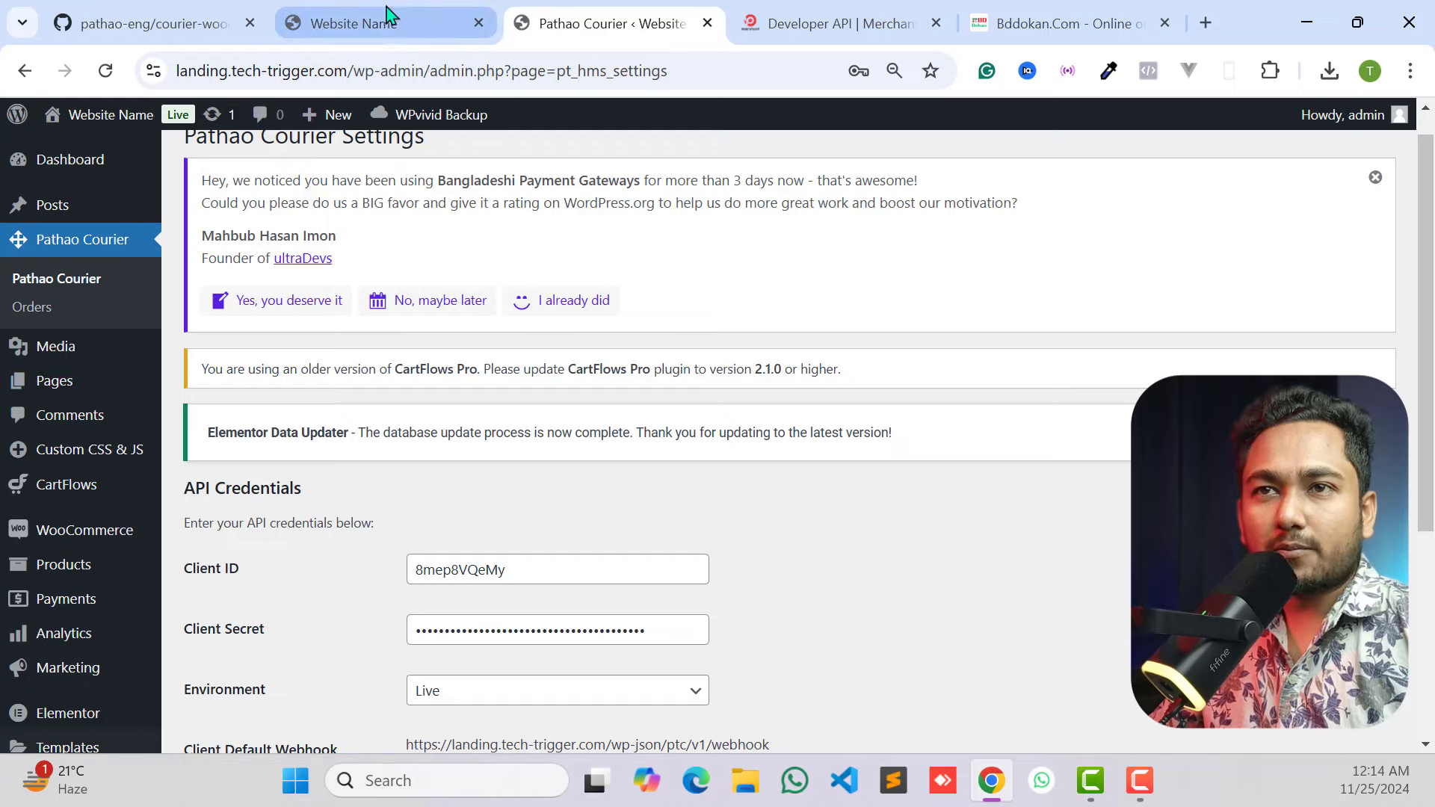
{"action": "scroll", "coordinate": [84, 549], "scroll_direction": "down", "scroll_amount": 1}
{"action": "scroll", "coordinate": [83, 549], "scroll_direction": "down", "scroll_amount": 4}
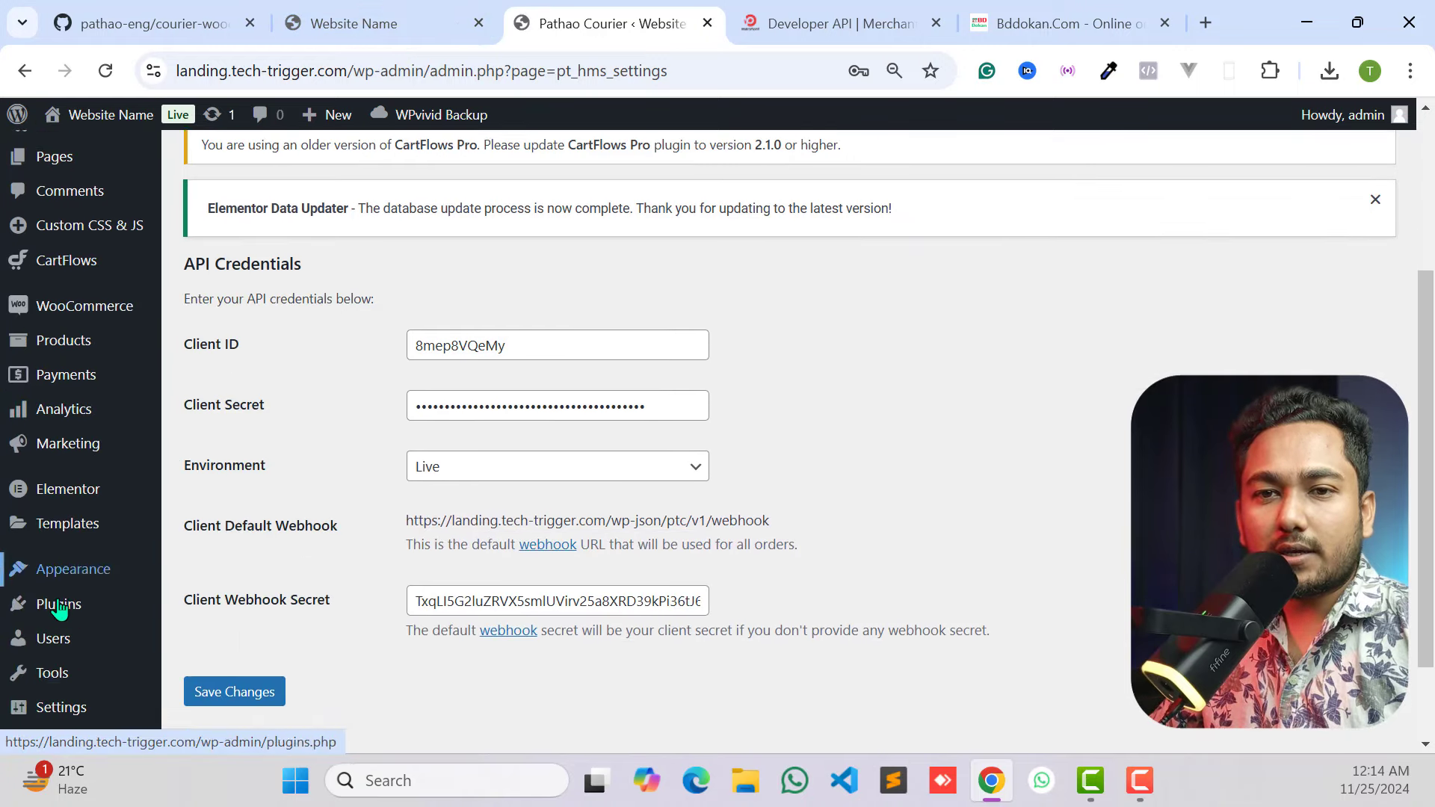
{"action": "scroll", "coordinate": [116, 325], "scroll_direction": "up", "scroll_amount": 3}
{"action": "mouse_move", "coordinate": [82, 465]}
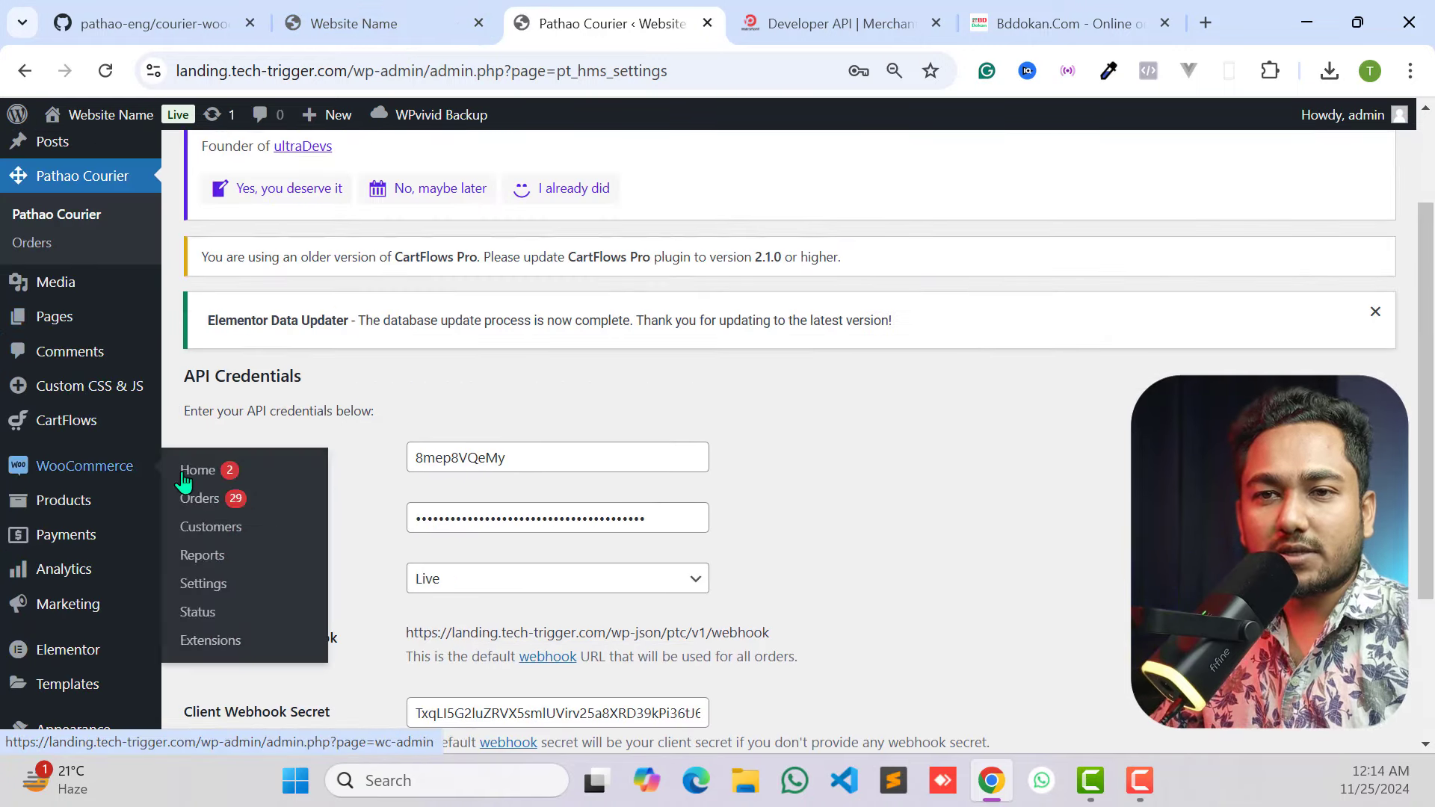
{"action": "left_click", "coordinate": [200, 498]}
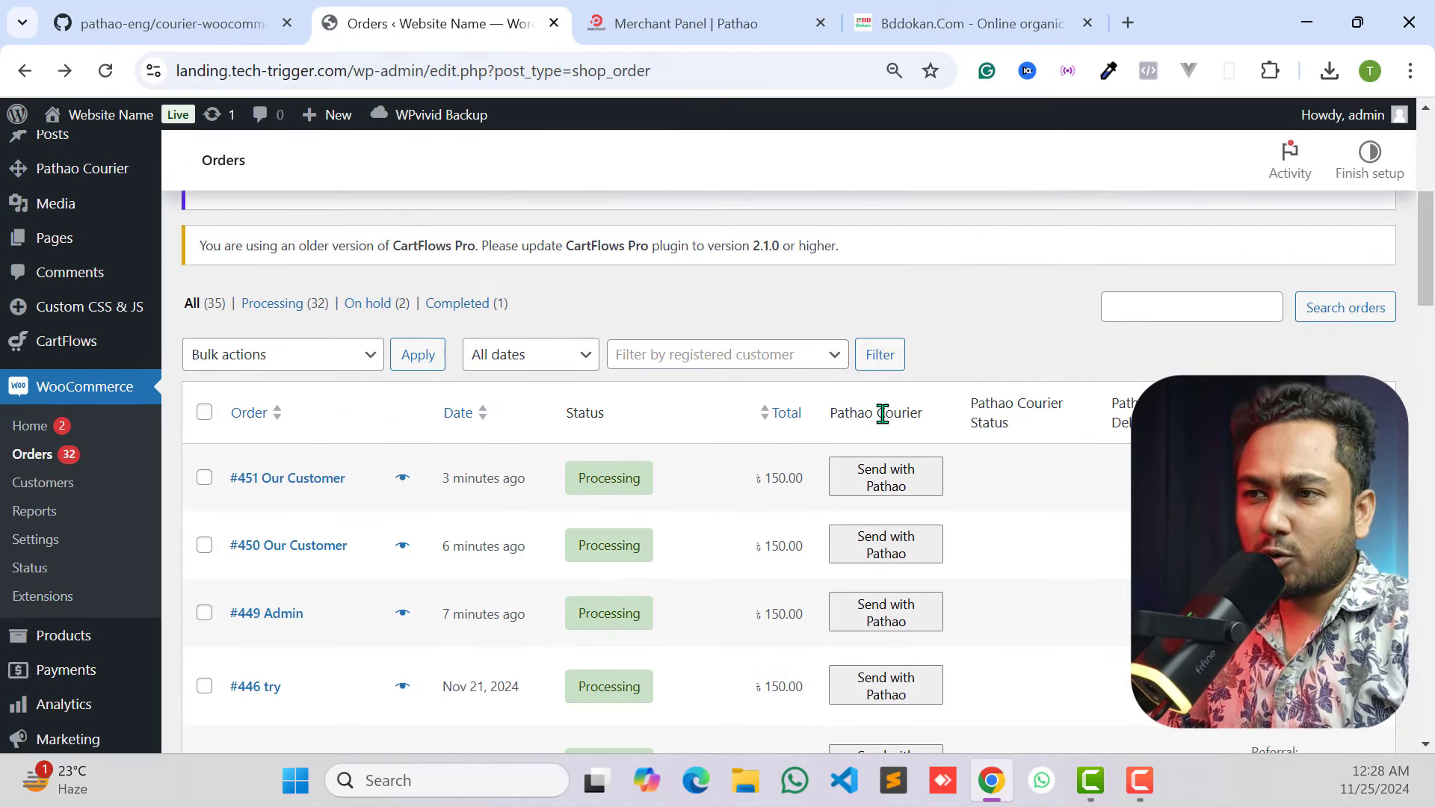
{"action": "triple_click", "coordinate": [883, 415]}
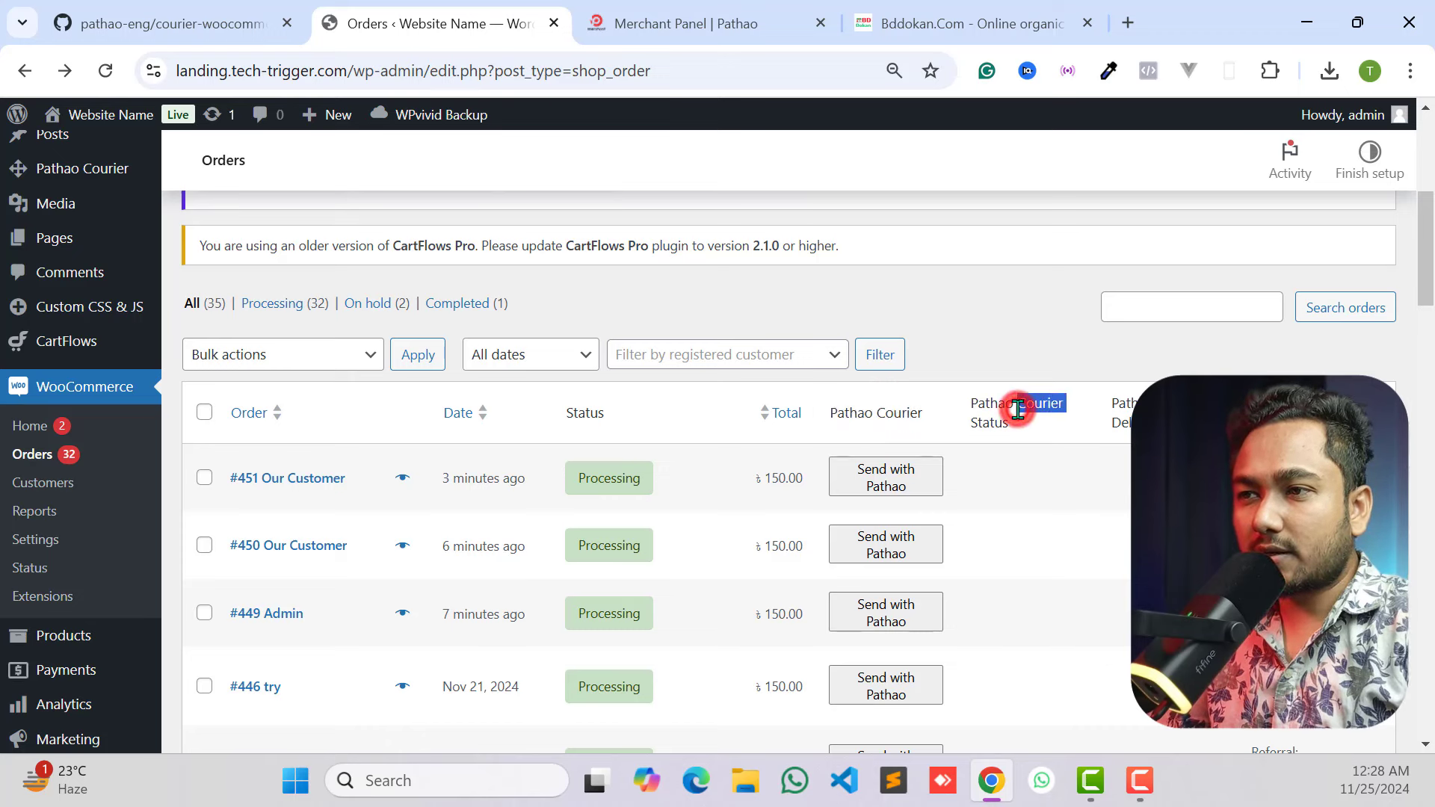
{"action": "triple_click", "coordinate": [1015, 409]}
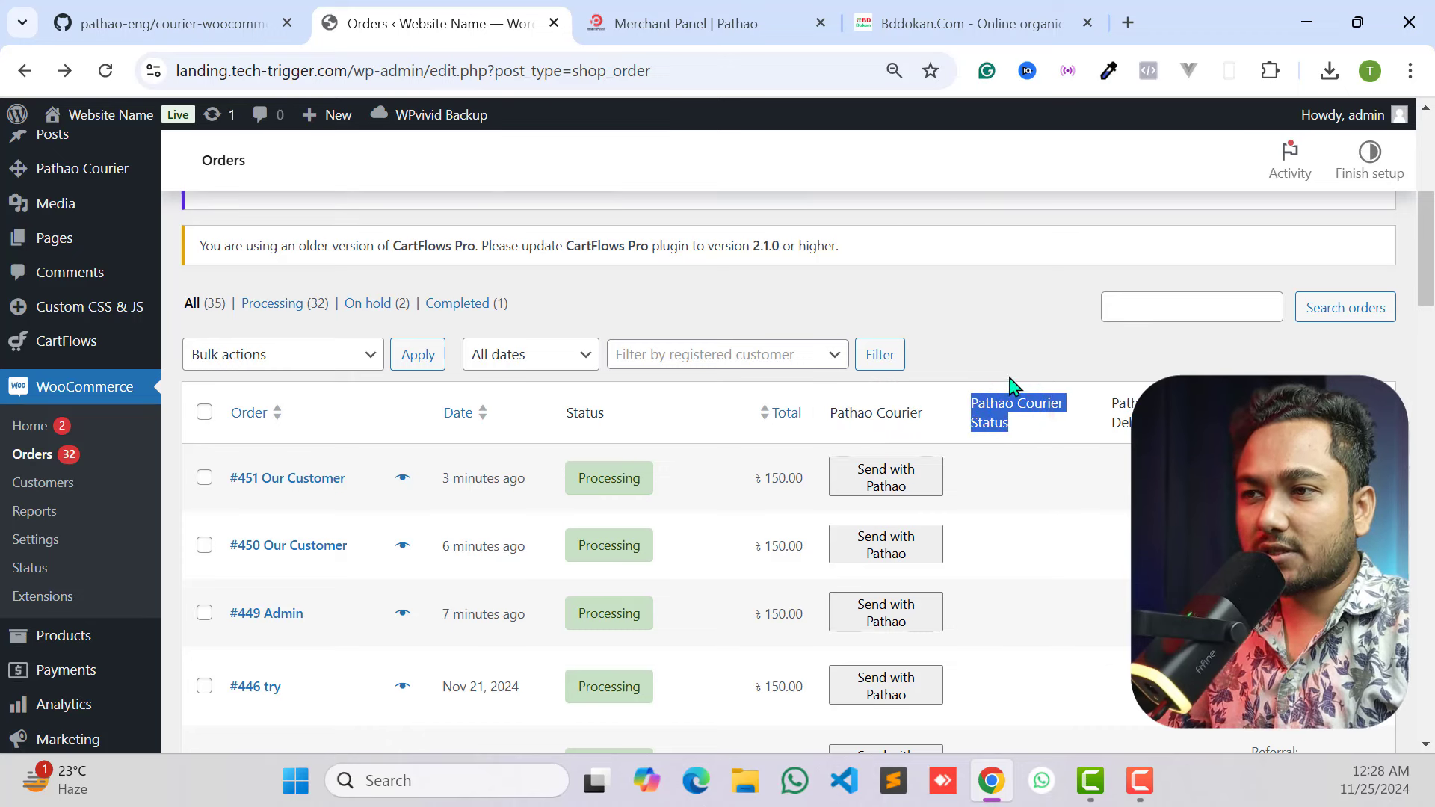
{"action": "left_click", "coordinate": [991, 407]}
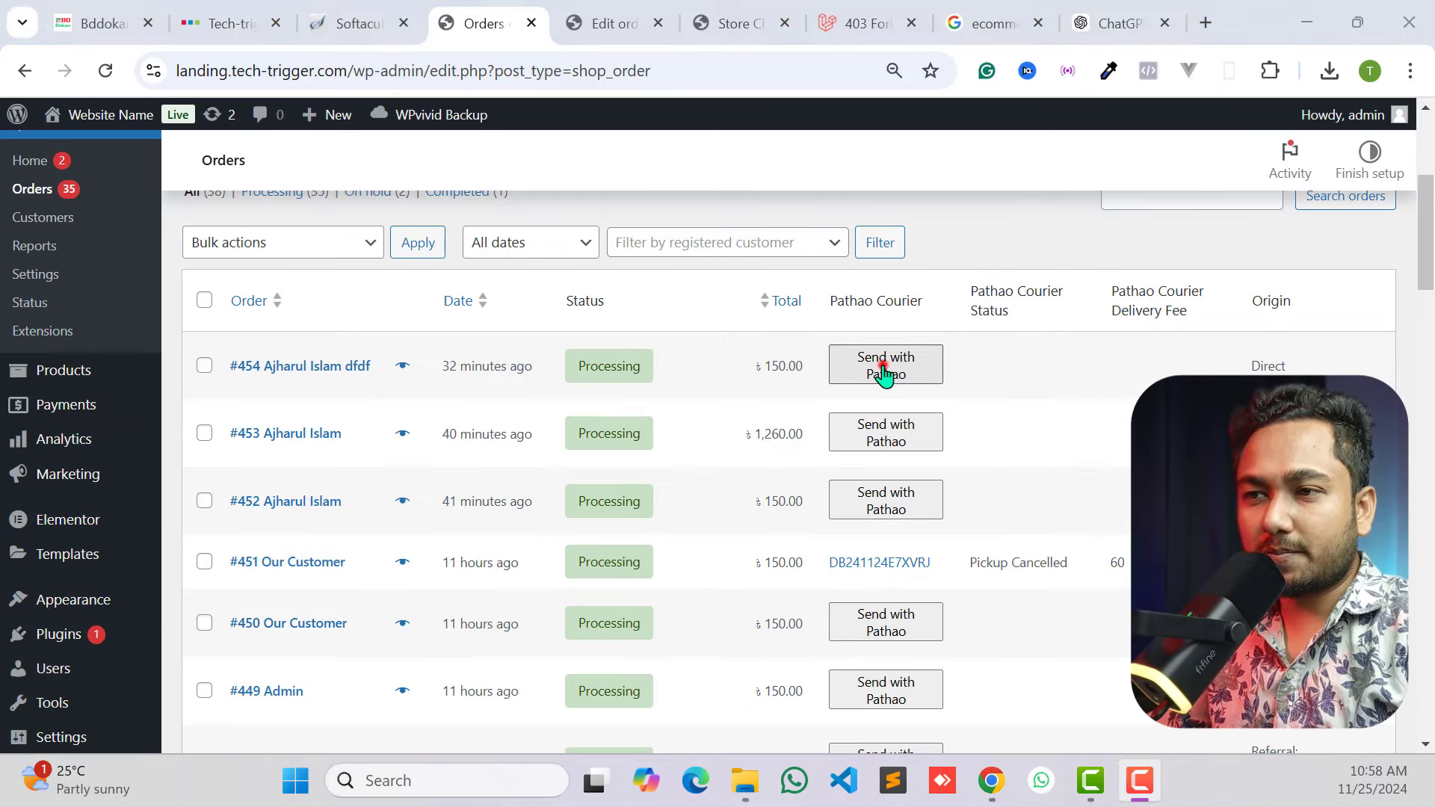
Open the Send with Pathao form for the newest order and review its phone, collectable amount, quantity and address fields.
{"action": "left_click", "coordinate": [884, 371]}
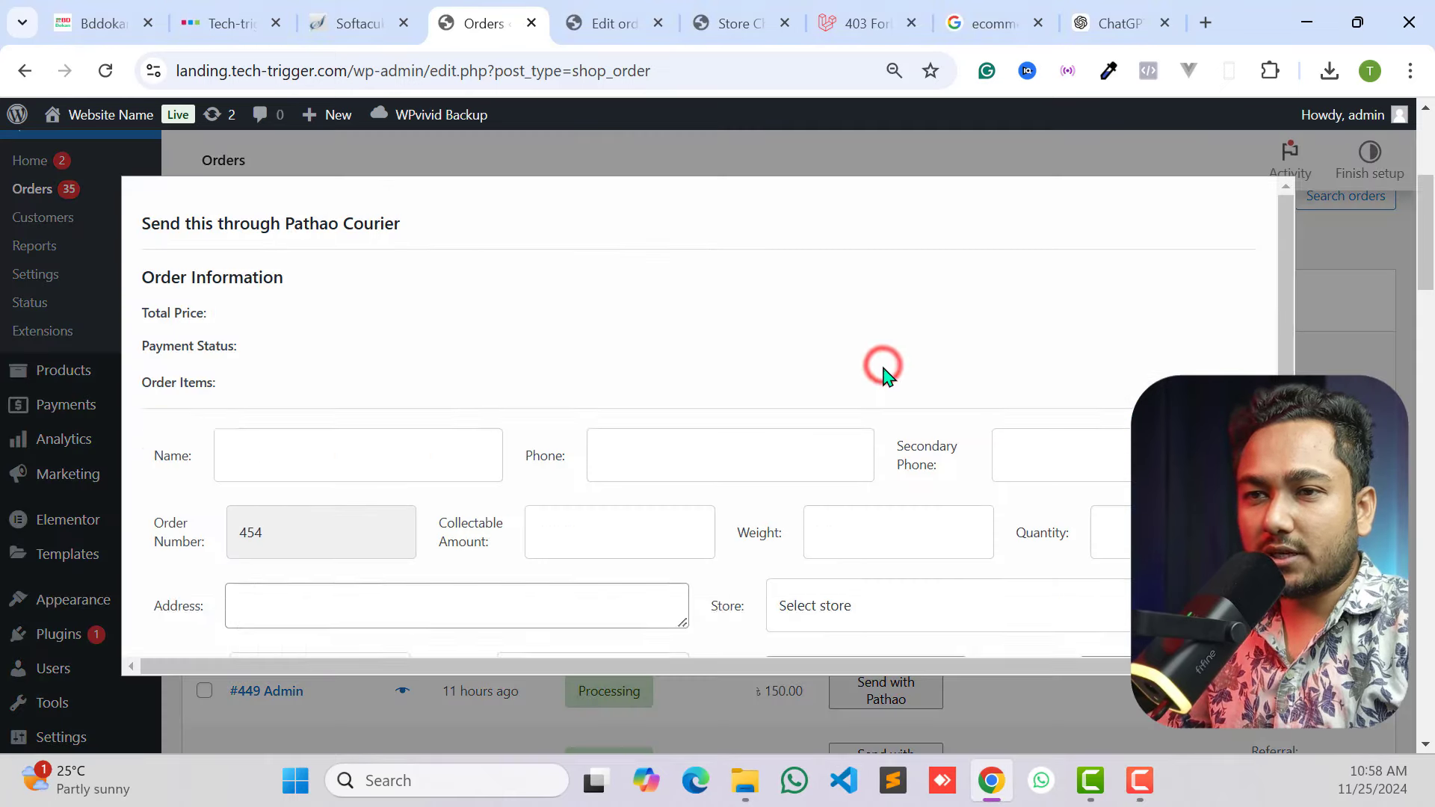
{"action": "scroll", "coordinate": [852, 357], "scroll_direction": "down", "scroll_amount": 1}
{"action": "left_click", "coordinate": [724, 404]}
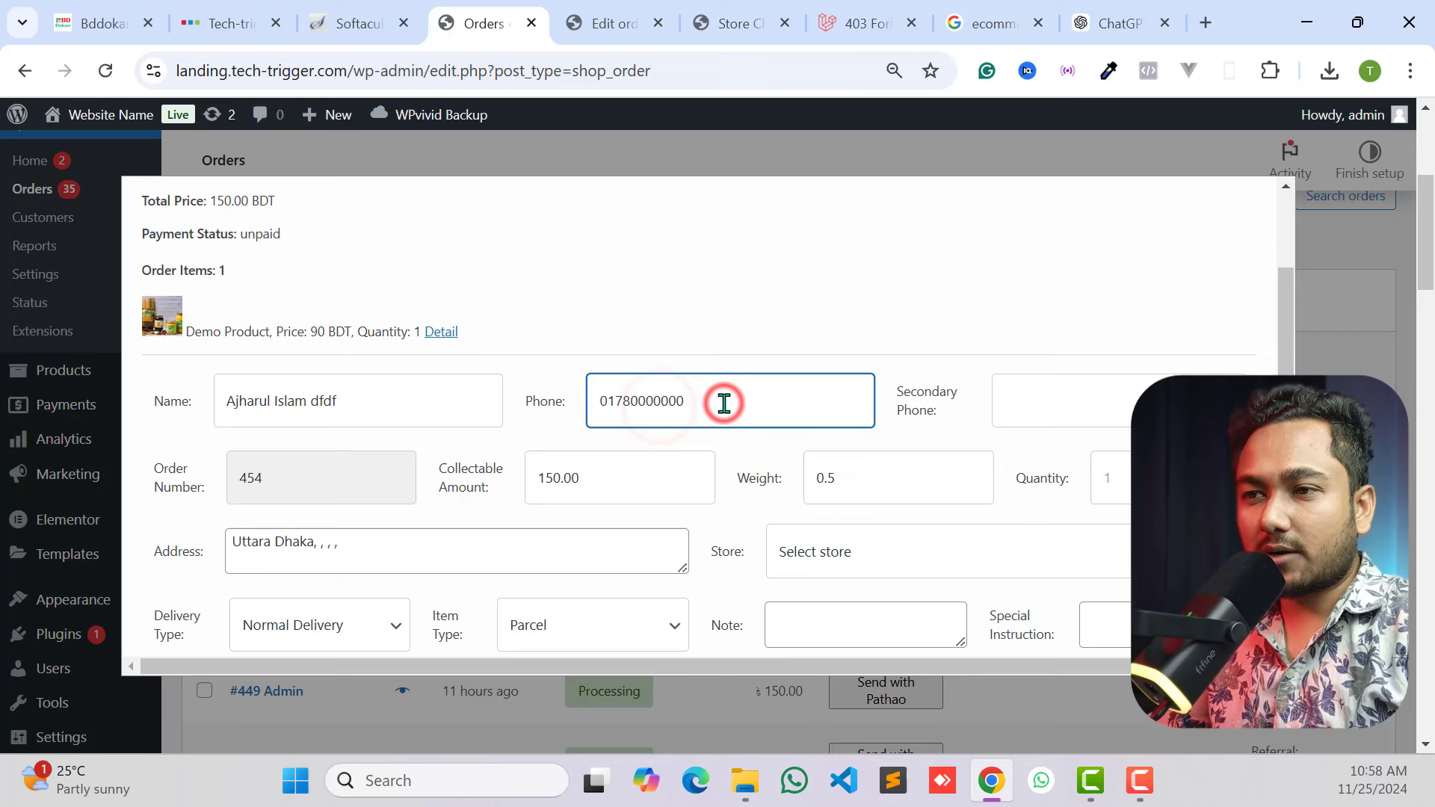
{"action": "left_click", "coordinate": [595, 474]}
{"action": "left_click", "coordinate": [574, 479]}
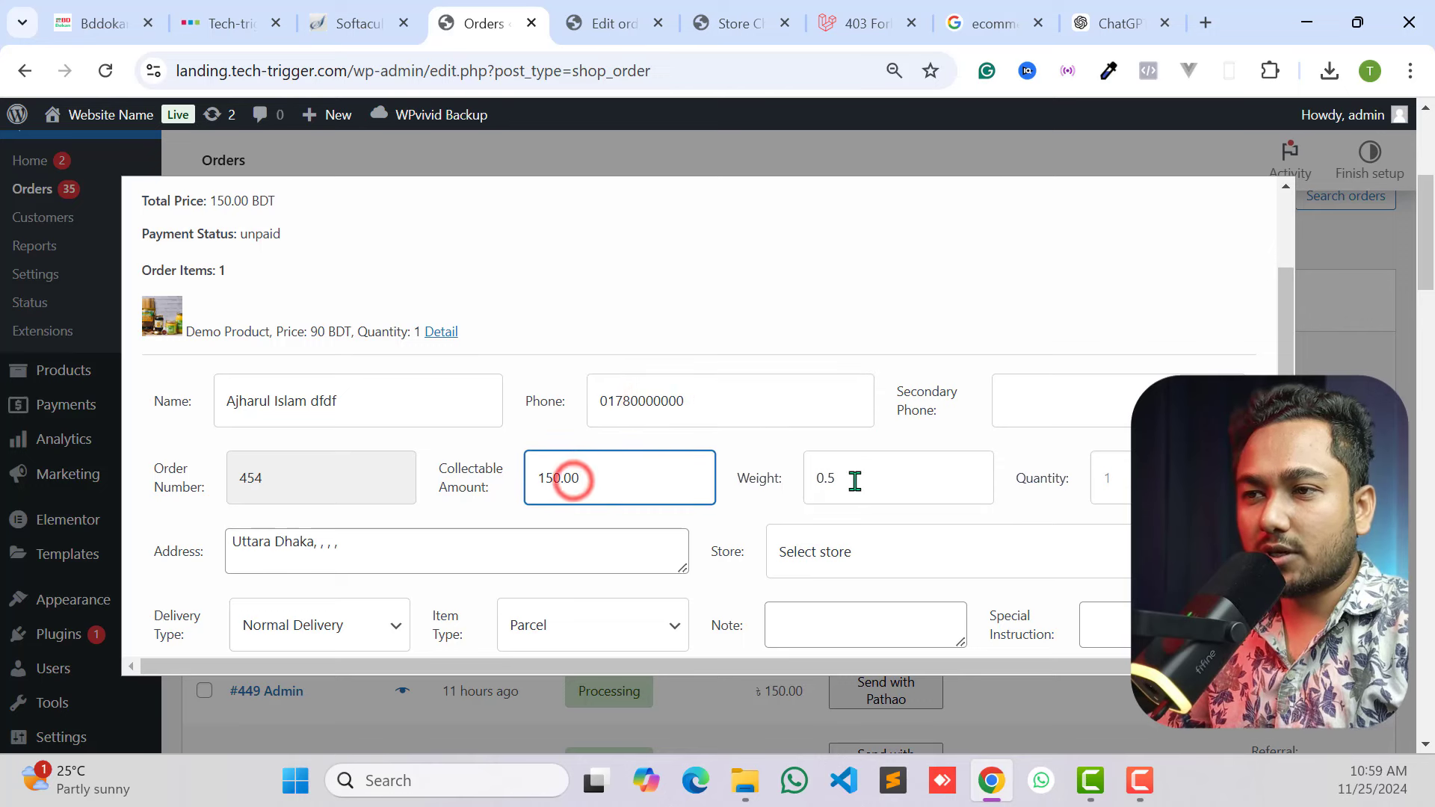
{"action": "left_click", "coordinate": [1121, 479]}
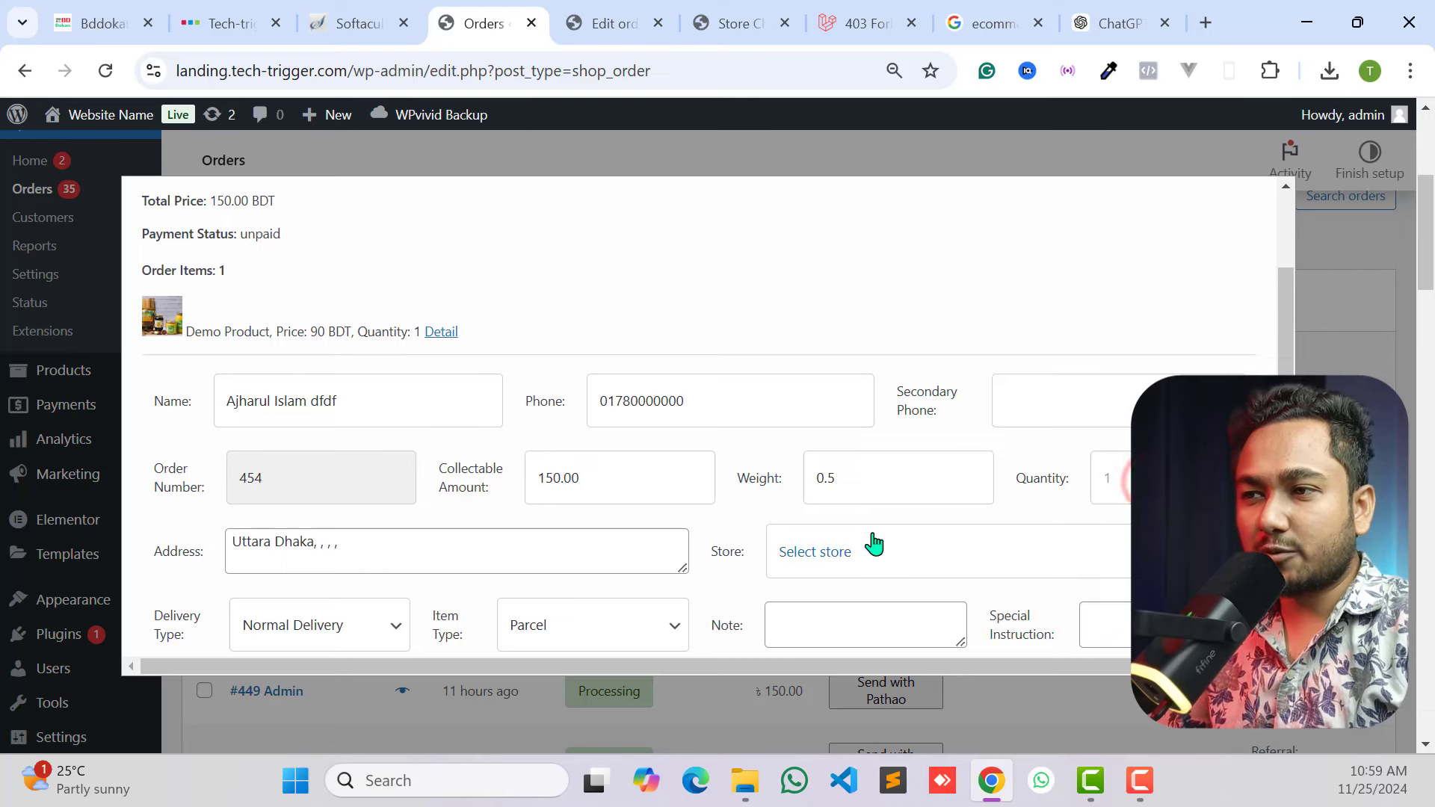
{"action": "scroll", "coordinate": [621, 514], "scroll_direction": "down", "scroll_amount": 1}
{"action": "left_click", "coordinate": [240, 456]}
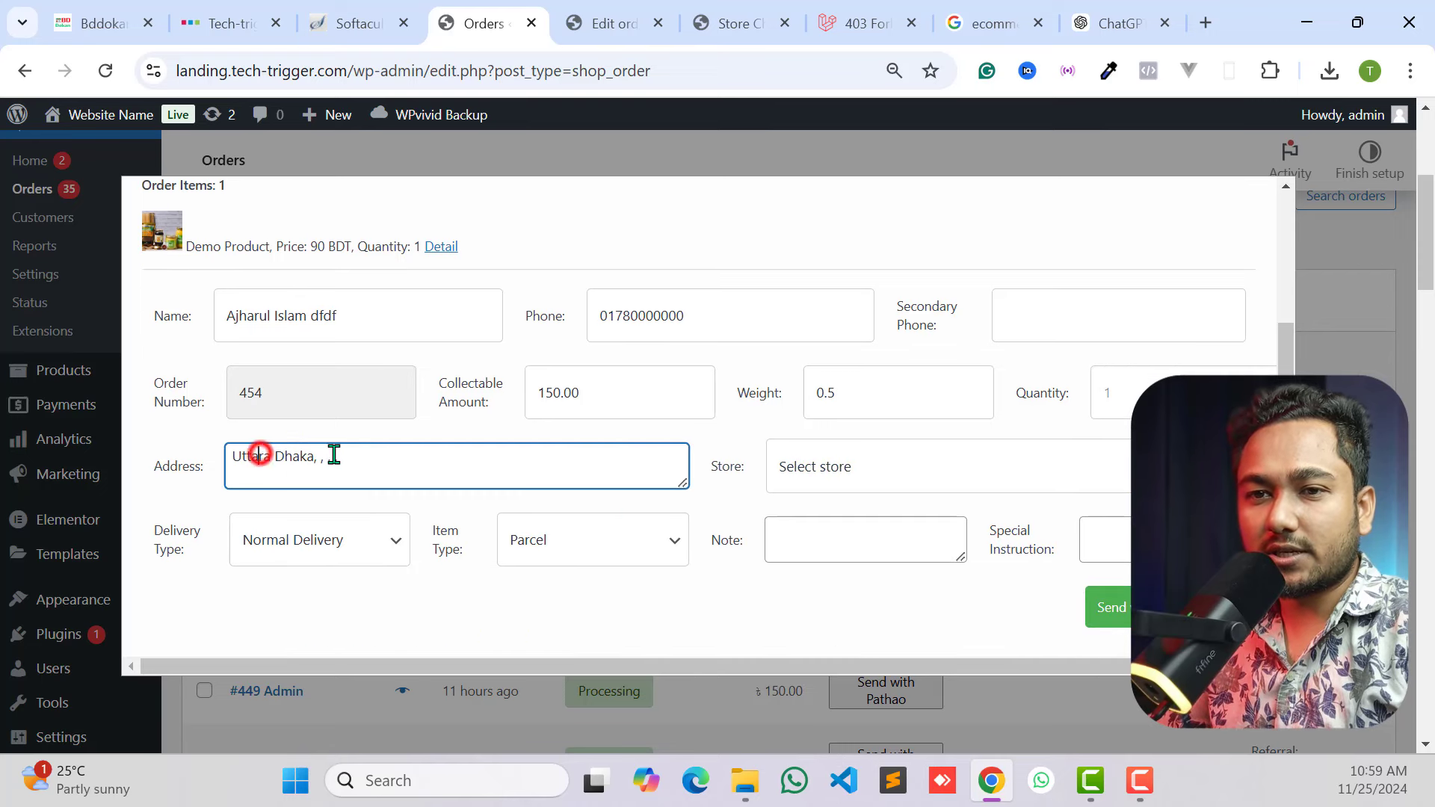
{"action": "left_click", "coordinate": [361, 454]}
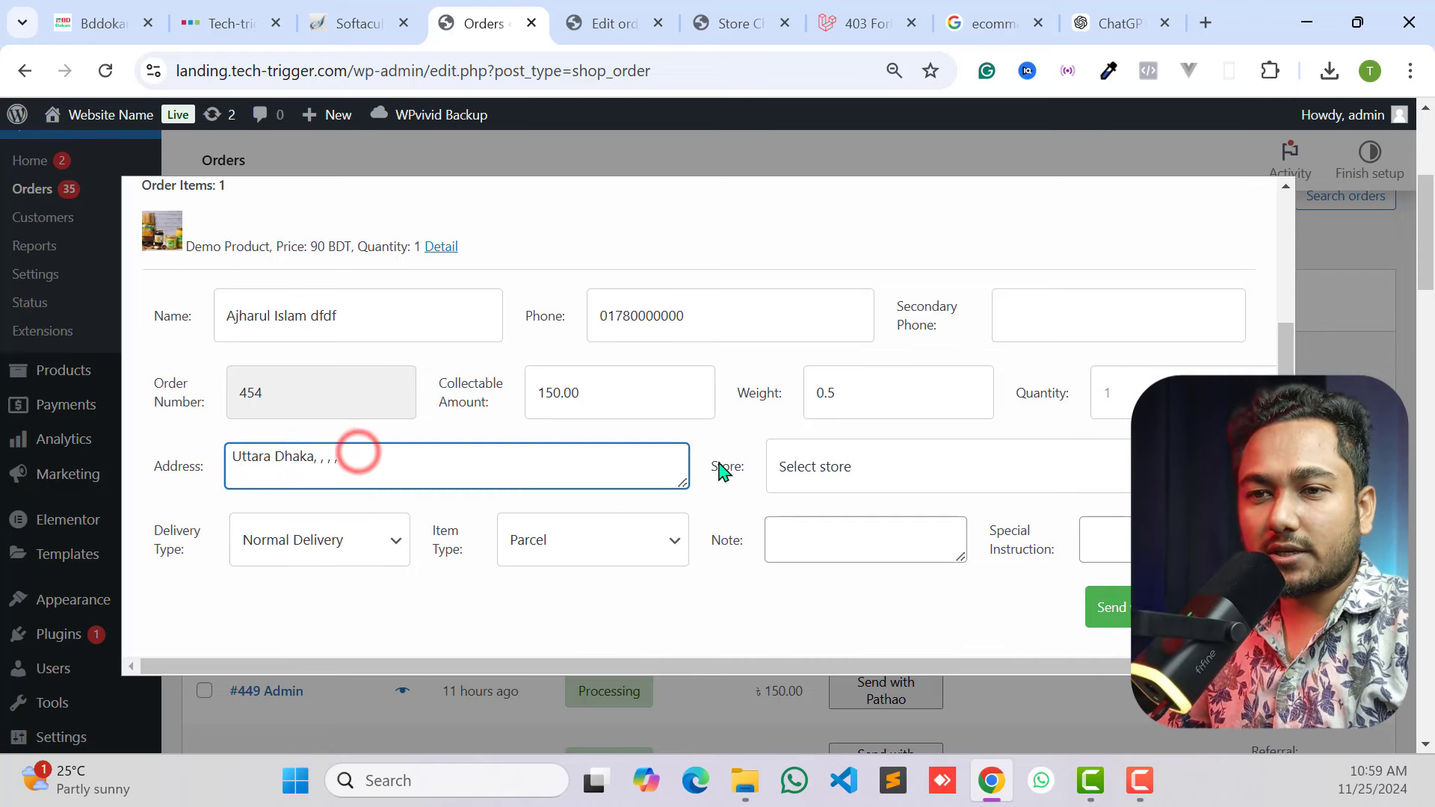
Choose BdDokan as the store for the delivery and check it against the account name in the Pathao merchant panel.
{"action": "left_click", "coordinate": [857, 471]}
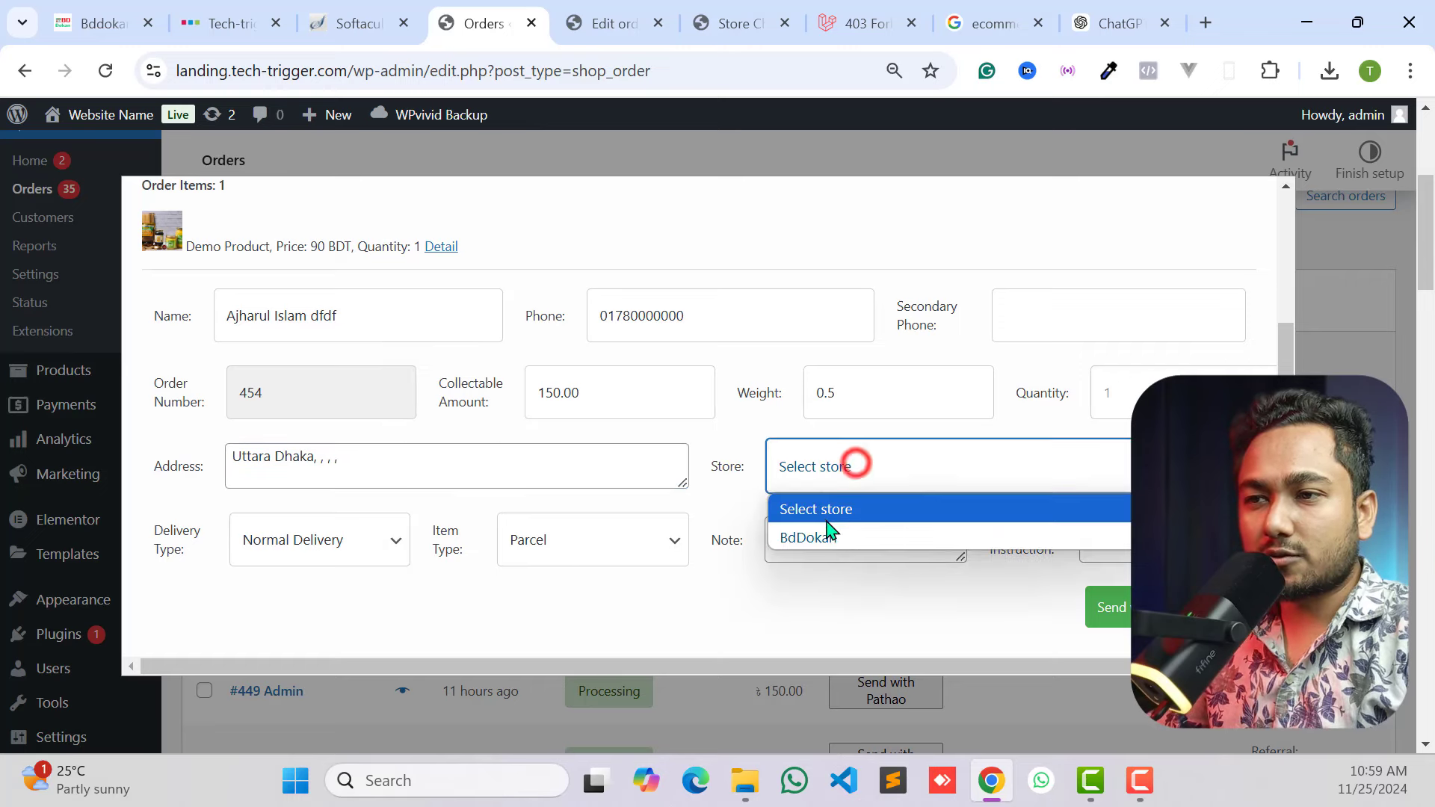
{"action": "left_click", "coordinate": [825, 531]}
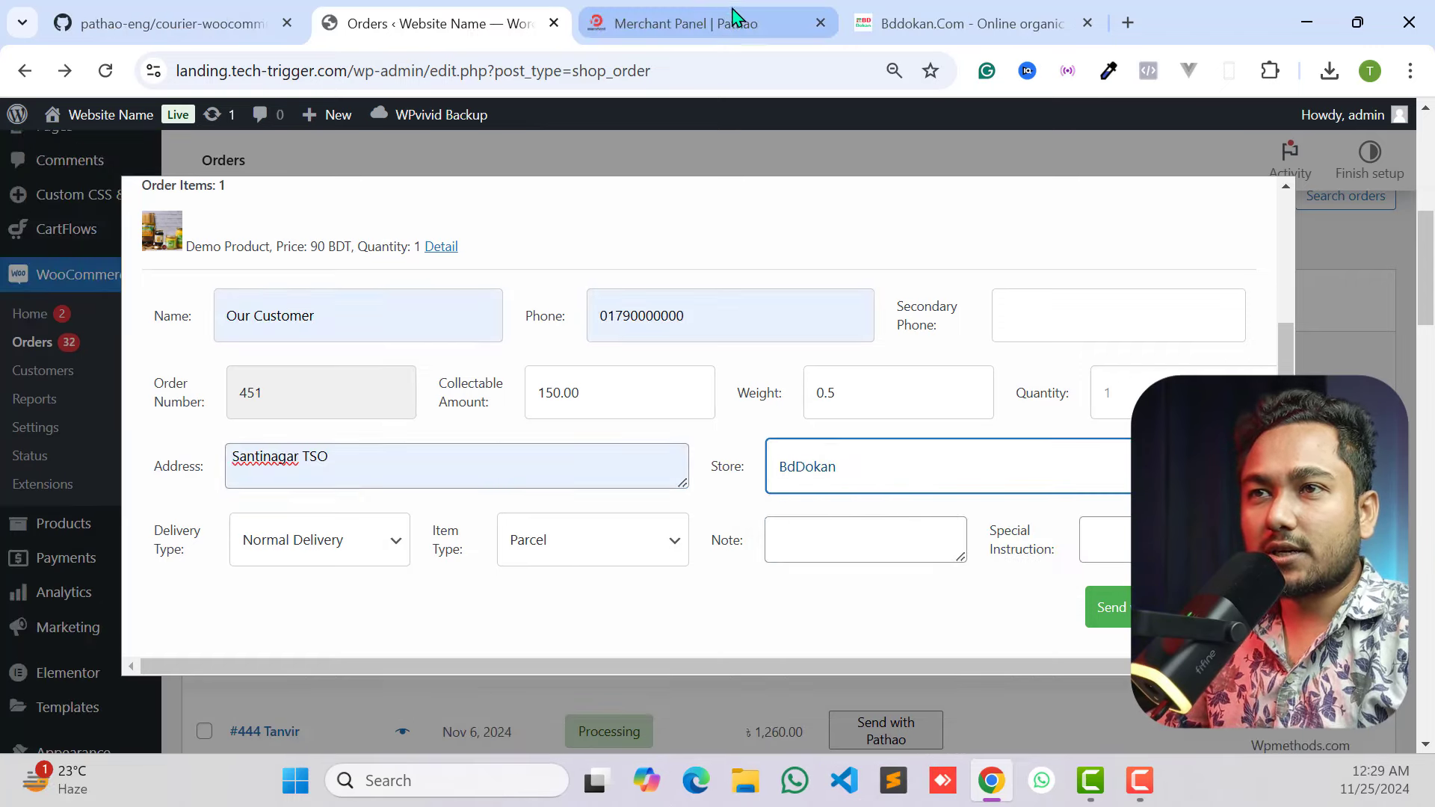
{"action": "left_click", "coordinate": [733, 19]}
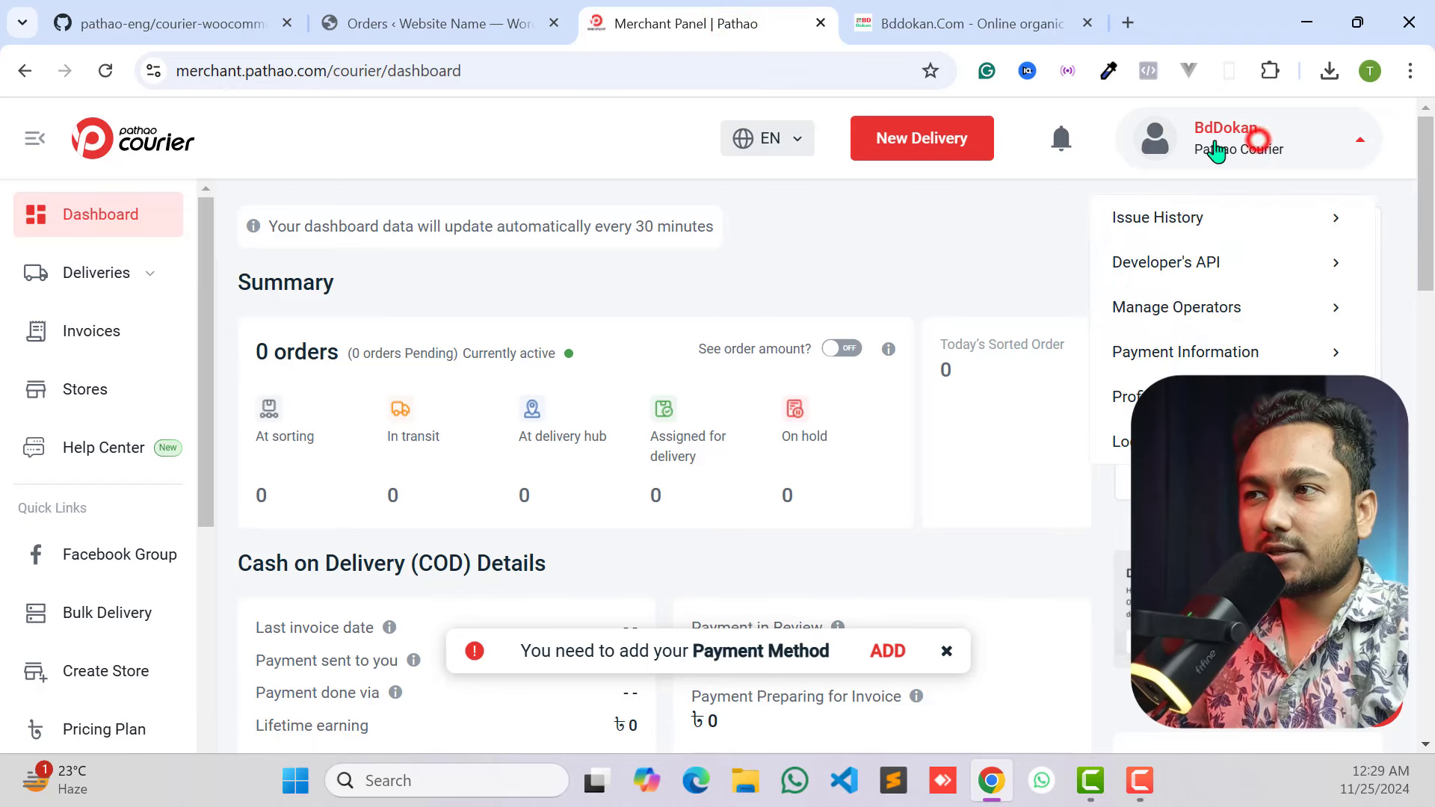
{"action": "left_click", "coordinate": [434, 23]}
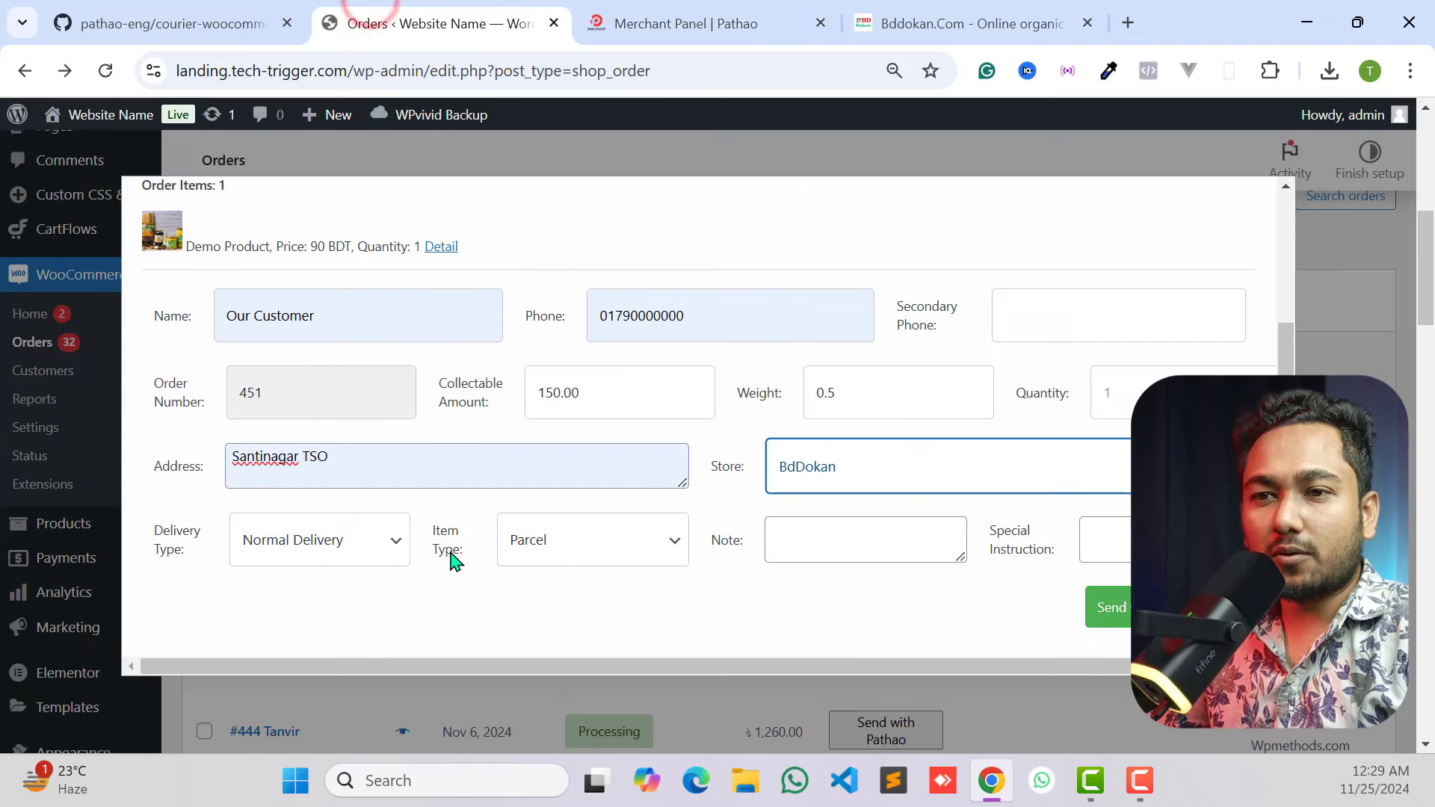
Keep Normal Delivery and Parcel as the delivery and item types, send the order with Pathao Courier and check its delivery fee column.
{"action": "left_click", "coordinate": [350, 532]}
{"action": "left_click", "coordinate": [545, 549]}
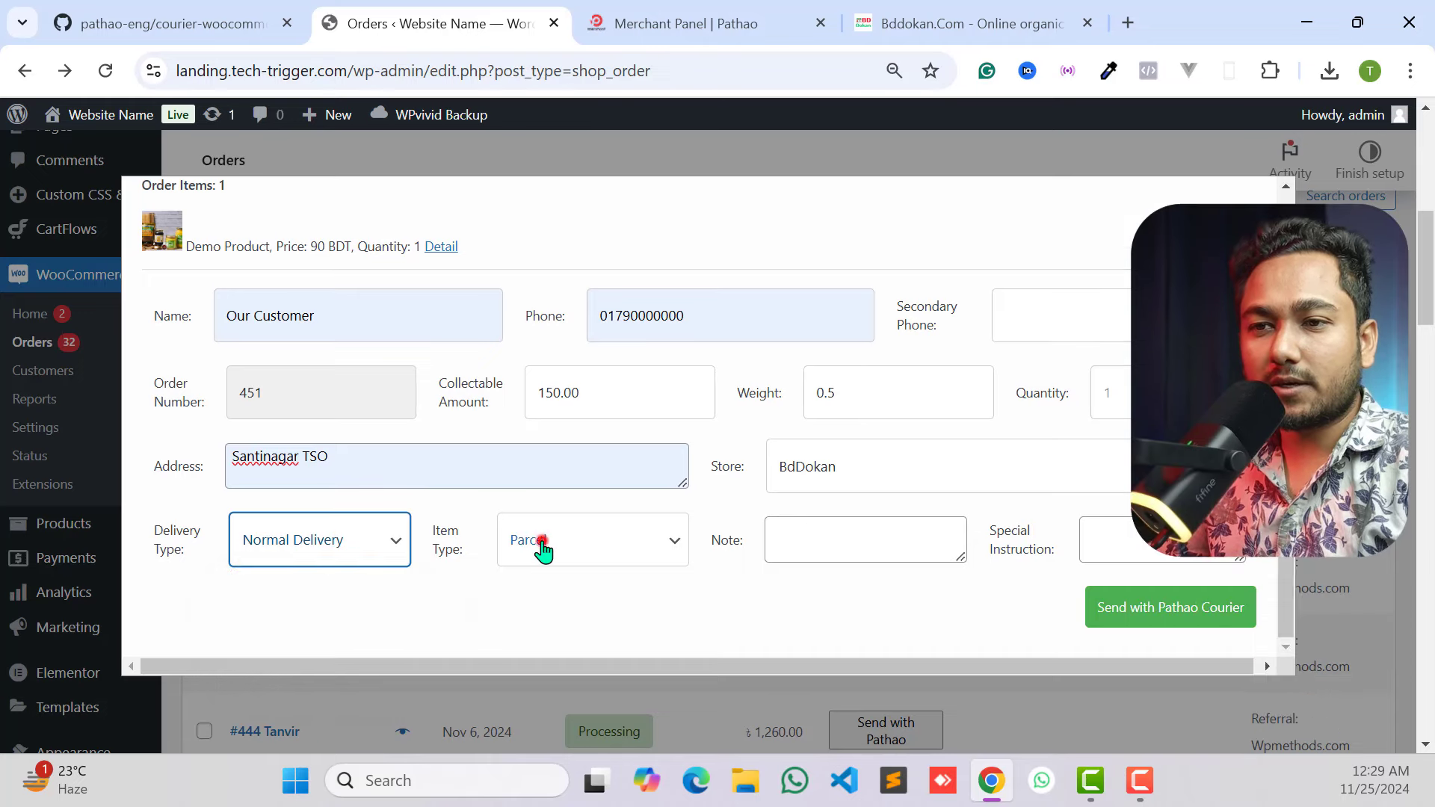
{"action": "left_click", "coordinate": [737, 585]}
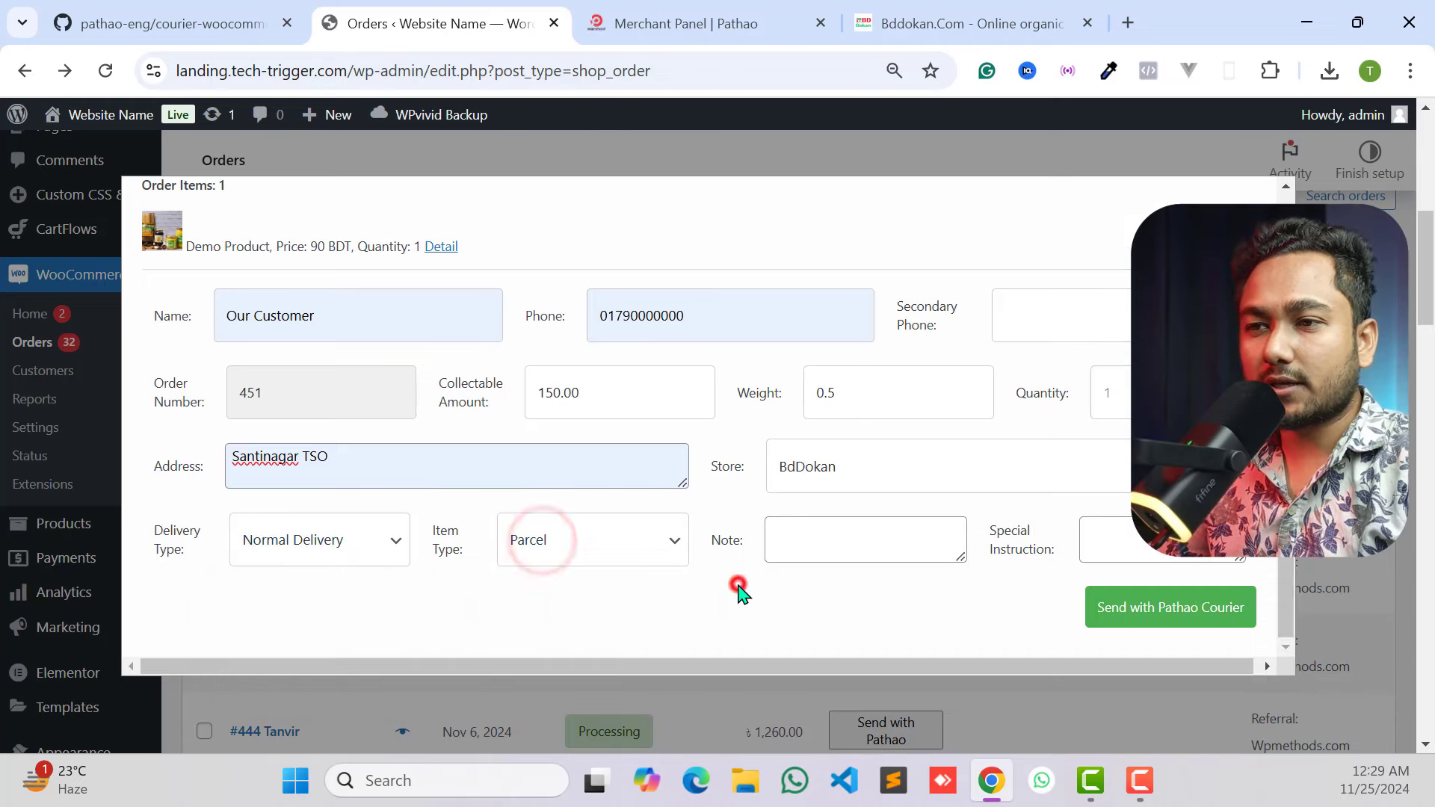
{"action": "left_click", "coordinate": [1170, 607]}
{"action": "triple_click", "coordinate": [1158, 299]}
{"action": "left_click", "coordinate": [1178, 298]}
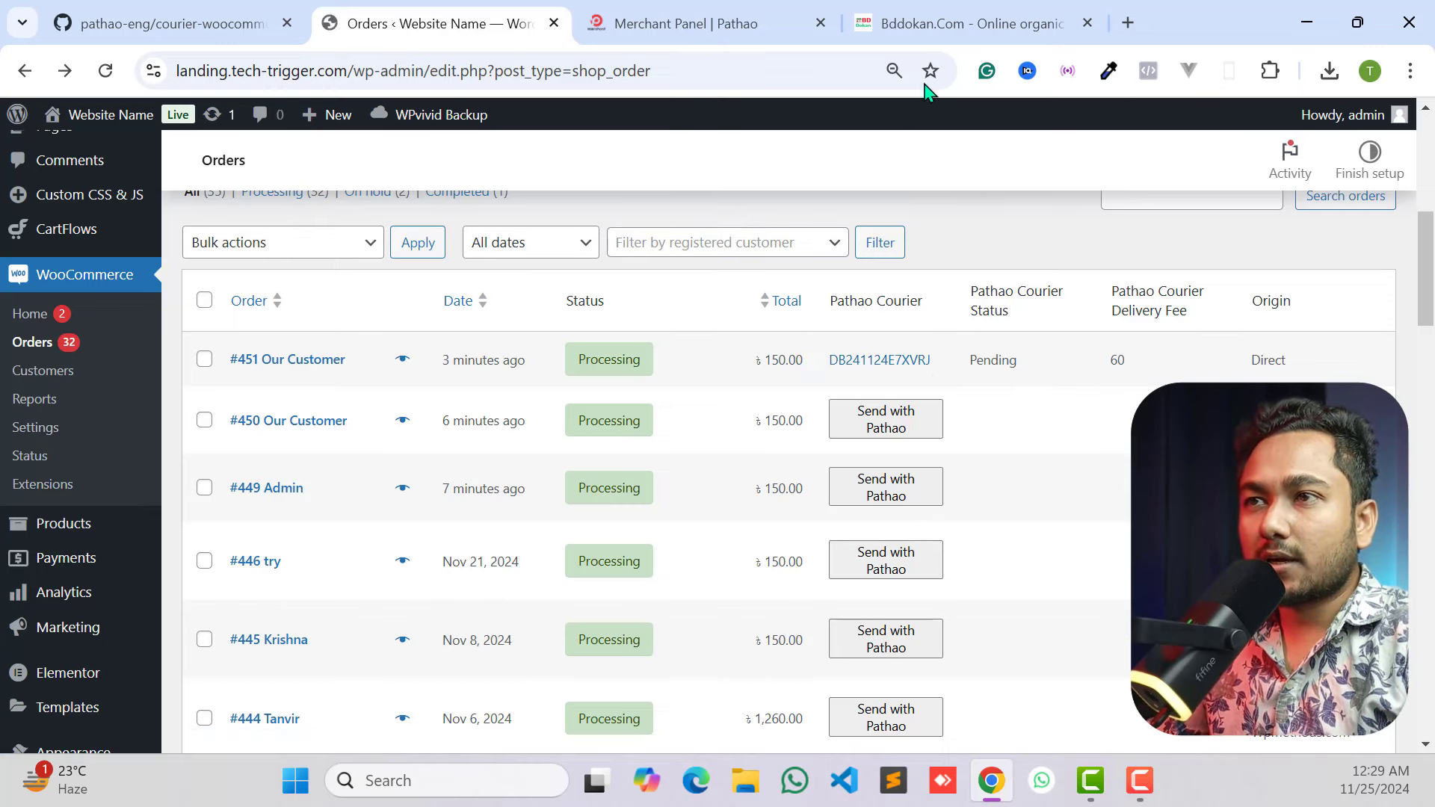
Reload the merchant panel, copy the new delivery's consignment ID from the list of all deliveries and compare it with the WooCommerce order.
{"action": "left_click", "coordinate": [658, 10]}
{"action": "left_click", "coordinate": [103, 72]}
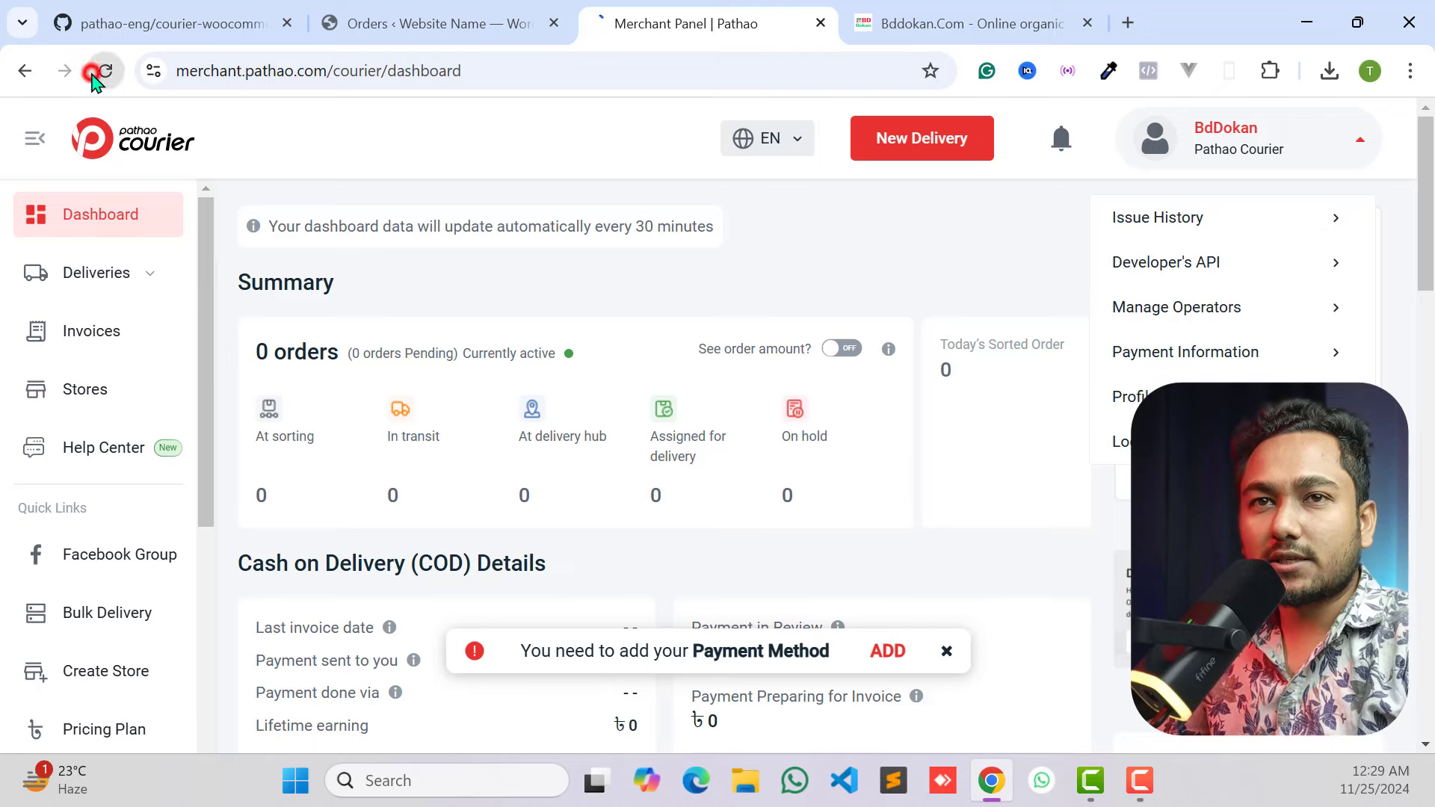
{"action": "scroll", "coordinate": [408, 602], "scroll_direction": "down", "scroll_amount": 2}
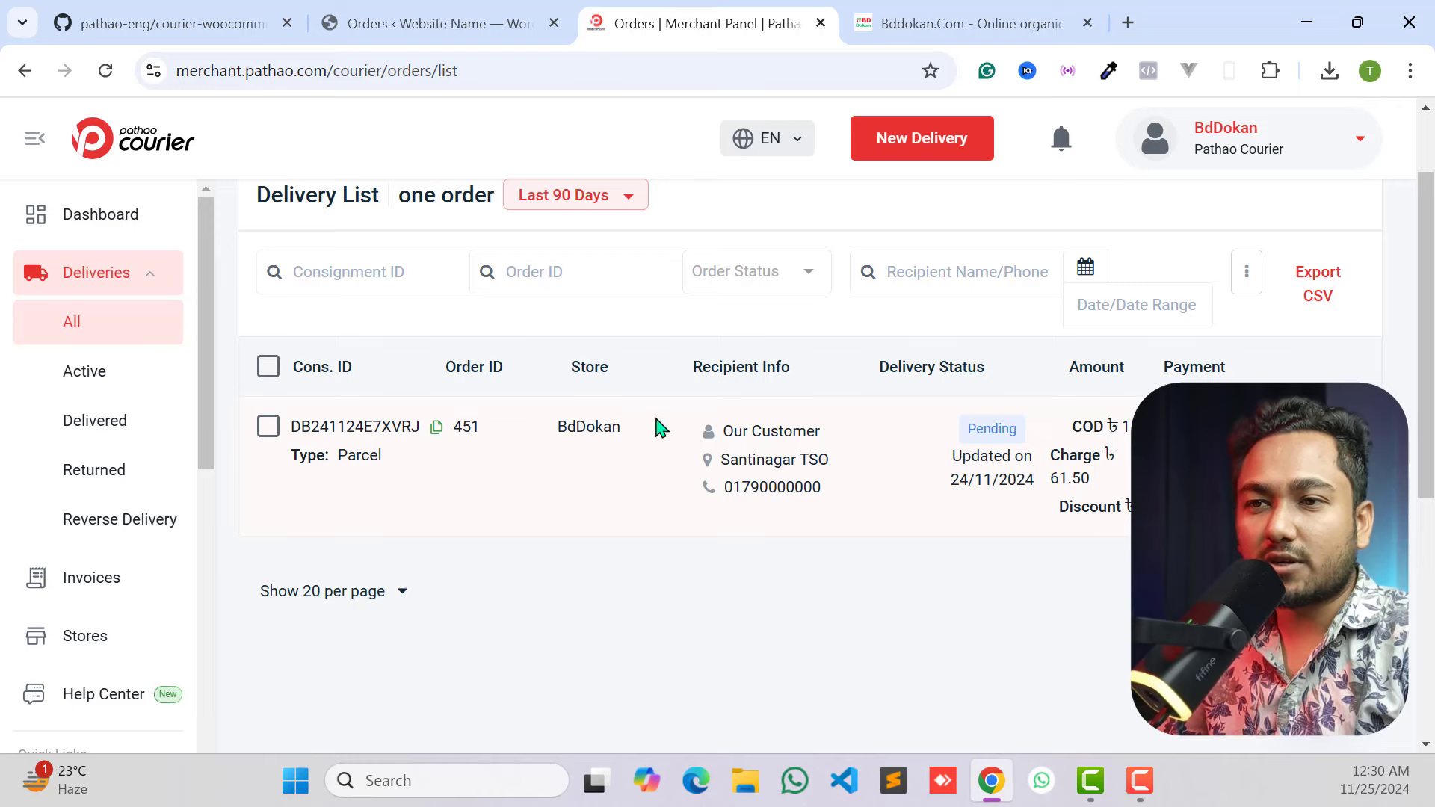
{"action": "left_click", "coordinate": [432, 428]}
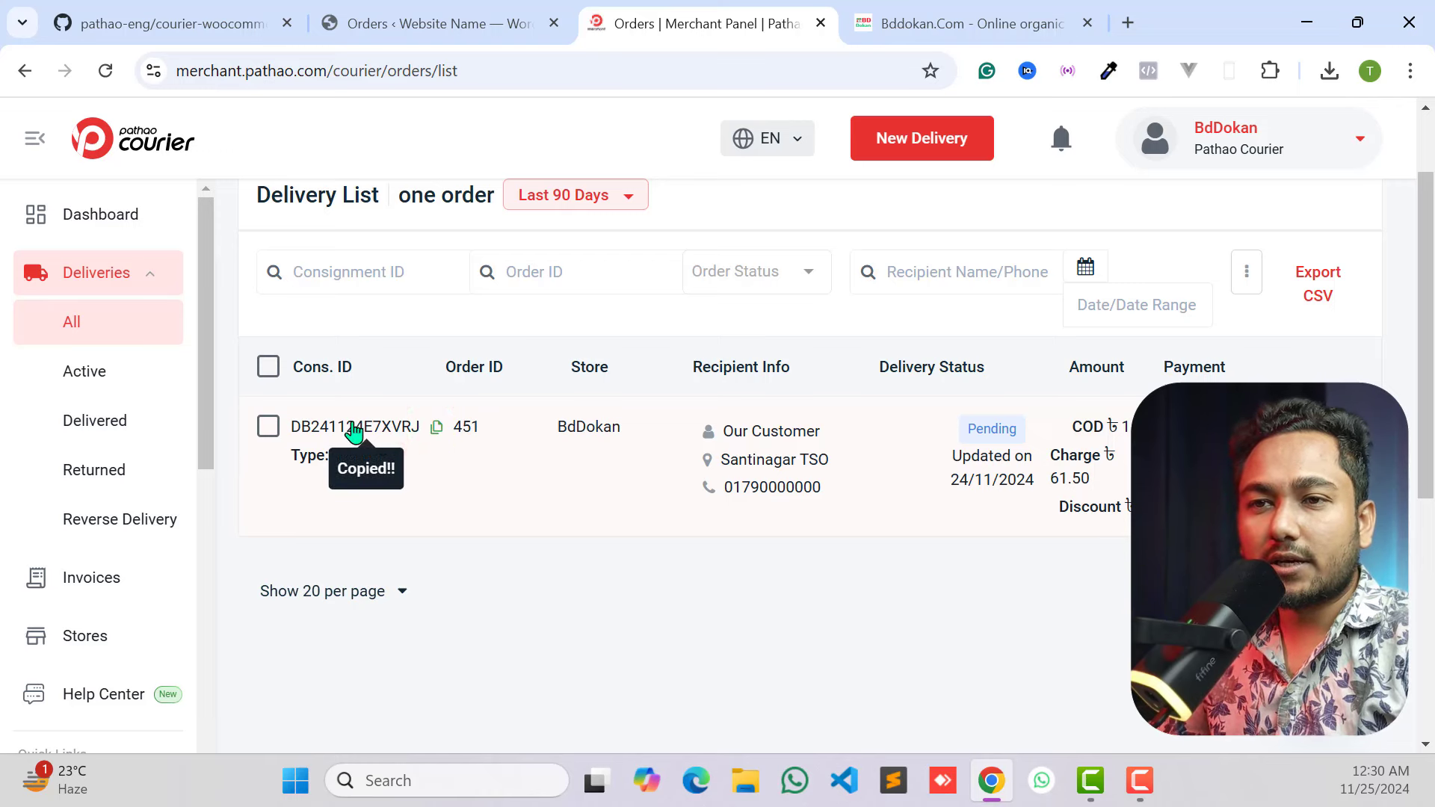
{"action": "left_click", "coordinate": [451, 22]}
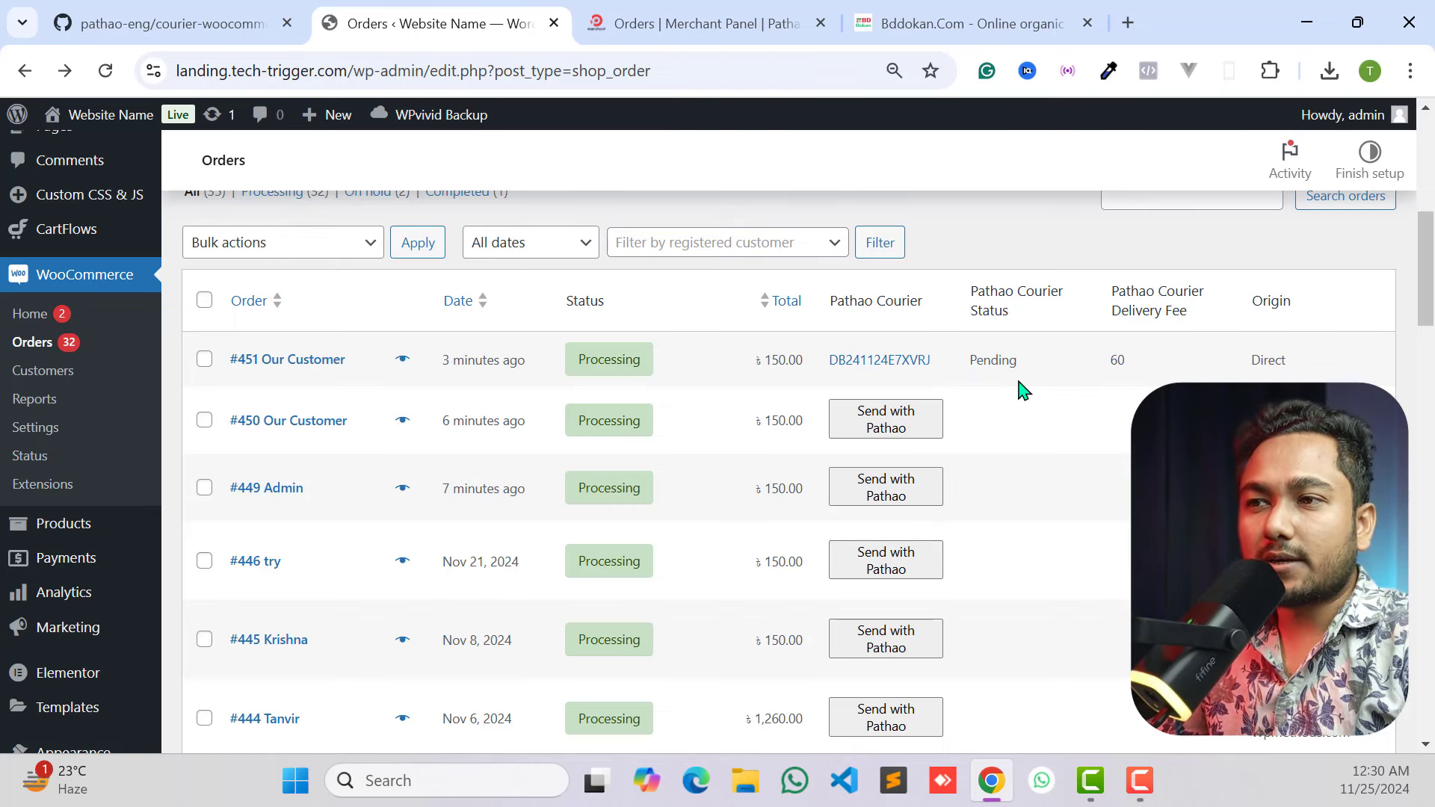
{"action": "scroll", "coordinate": [785, 346], "scroll_direction": "down", "scroll_amount": 2}
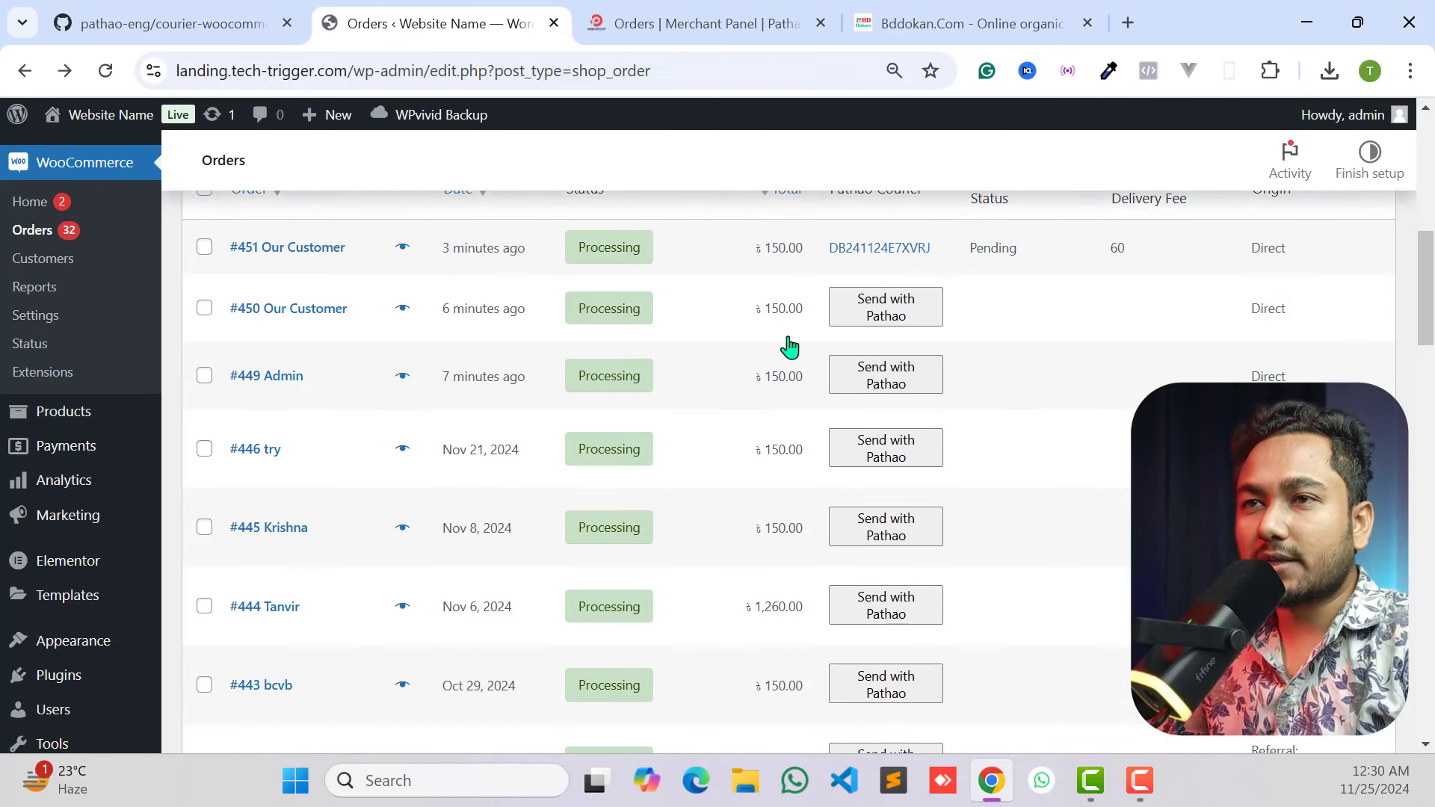
Open the pending delivery's details in the merchant panel, cancel the delivery and review its timeline.
{"action": "left_click", "coordinate": [620, 23]}
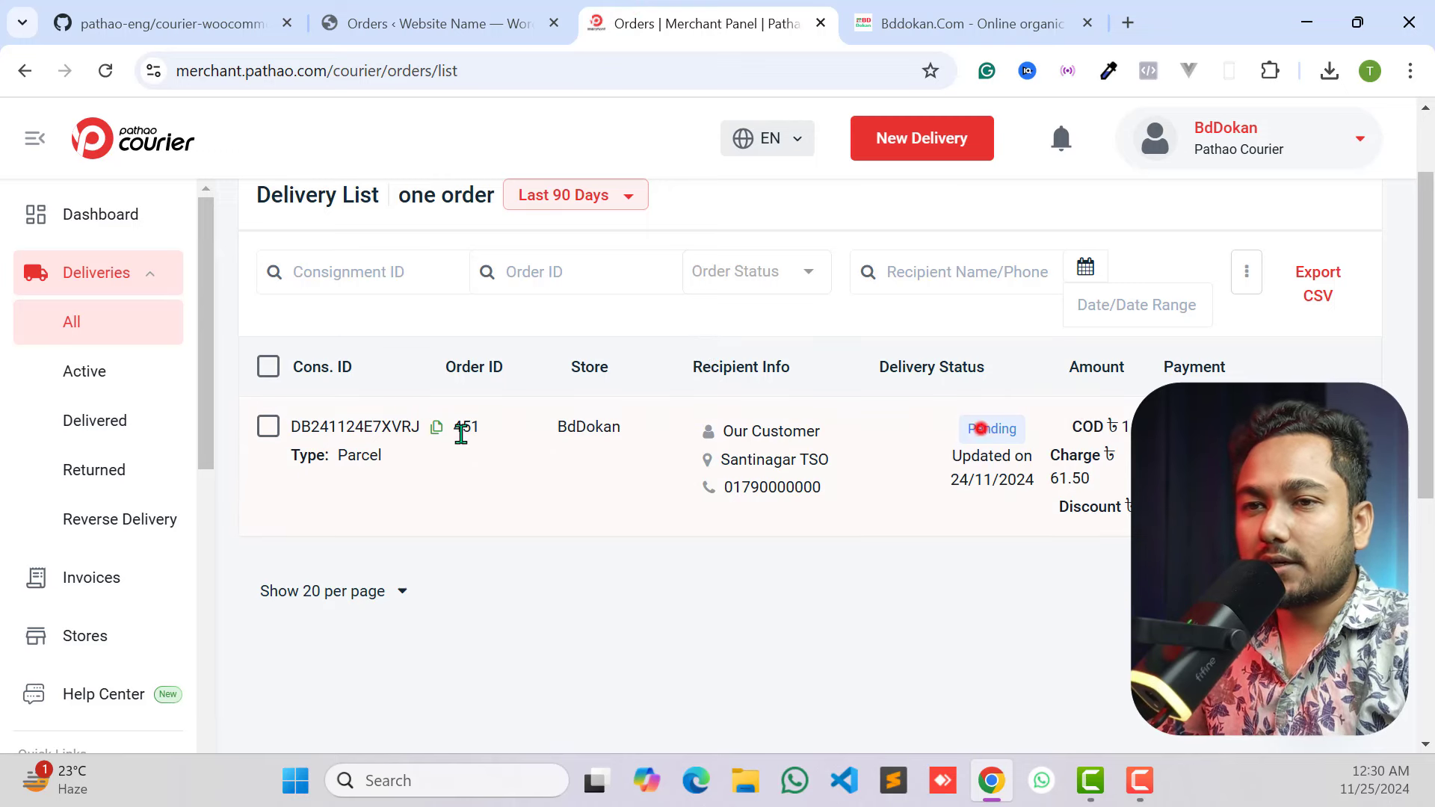
{"action": "left_click", "coordinate": [268, 426]}
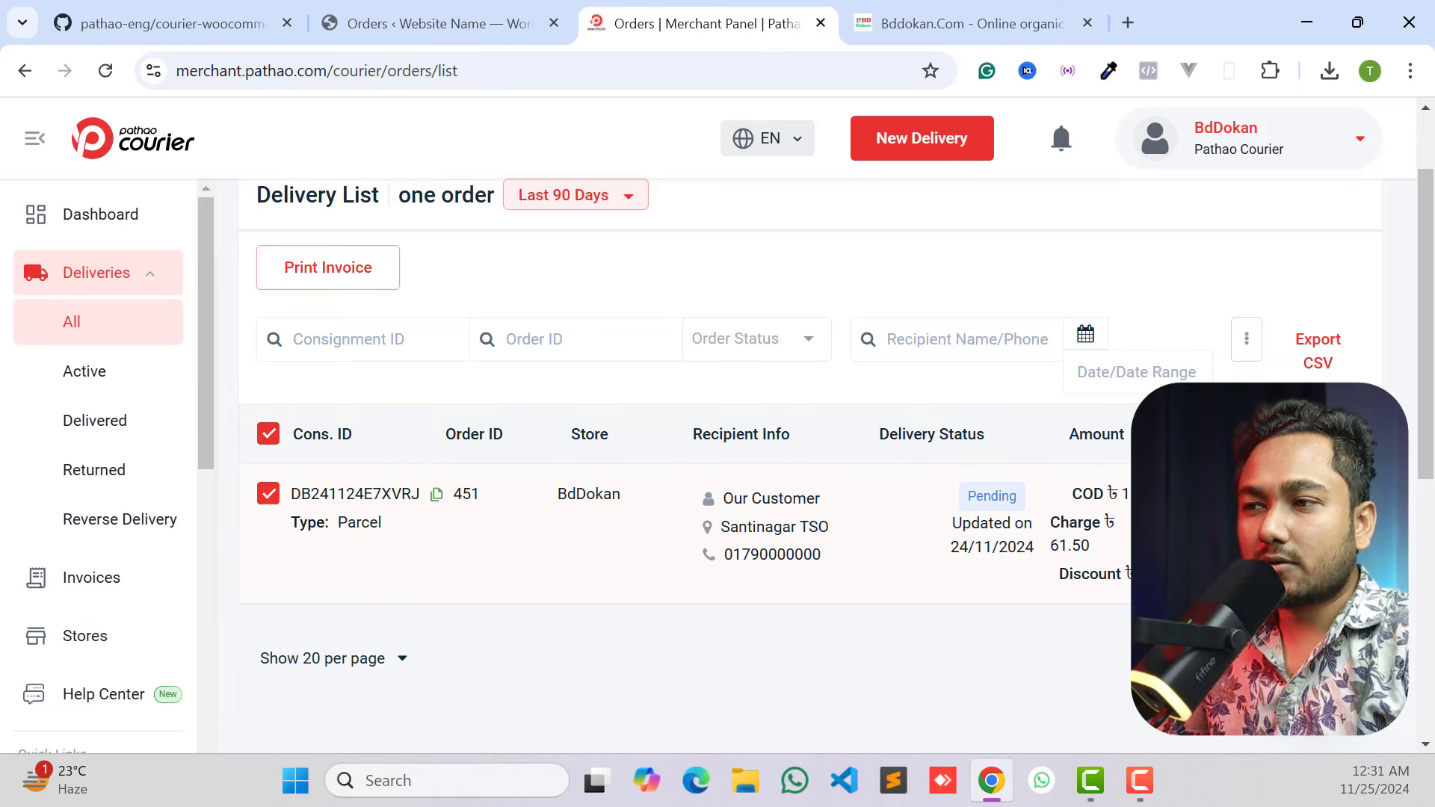
{"action": "left_click", "coordinate": [354, 493]}
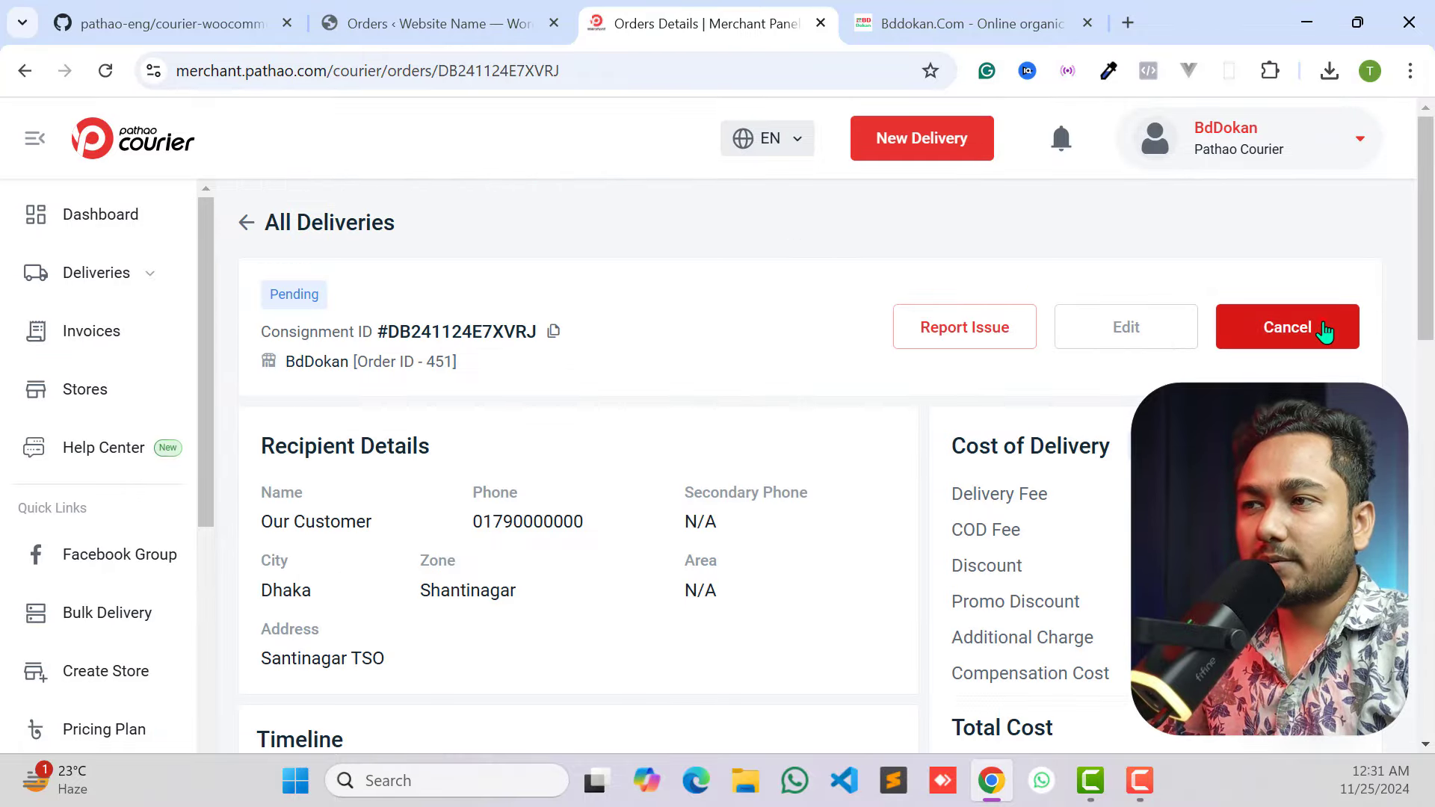
{"action": "left_click", "coordinate": [1324, 327]}
{"action": "left_click", "coordinate": [655, 573]}
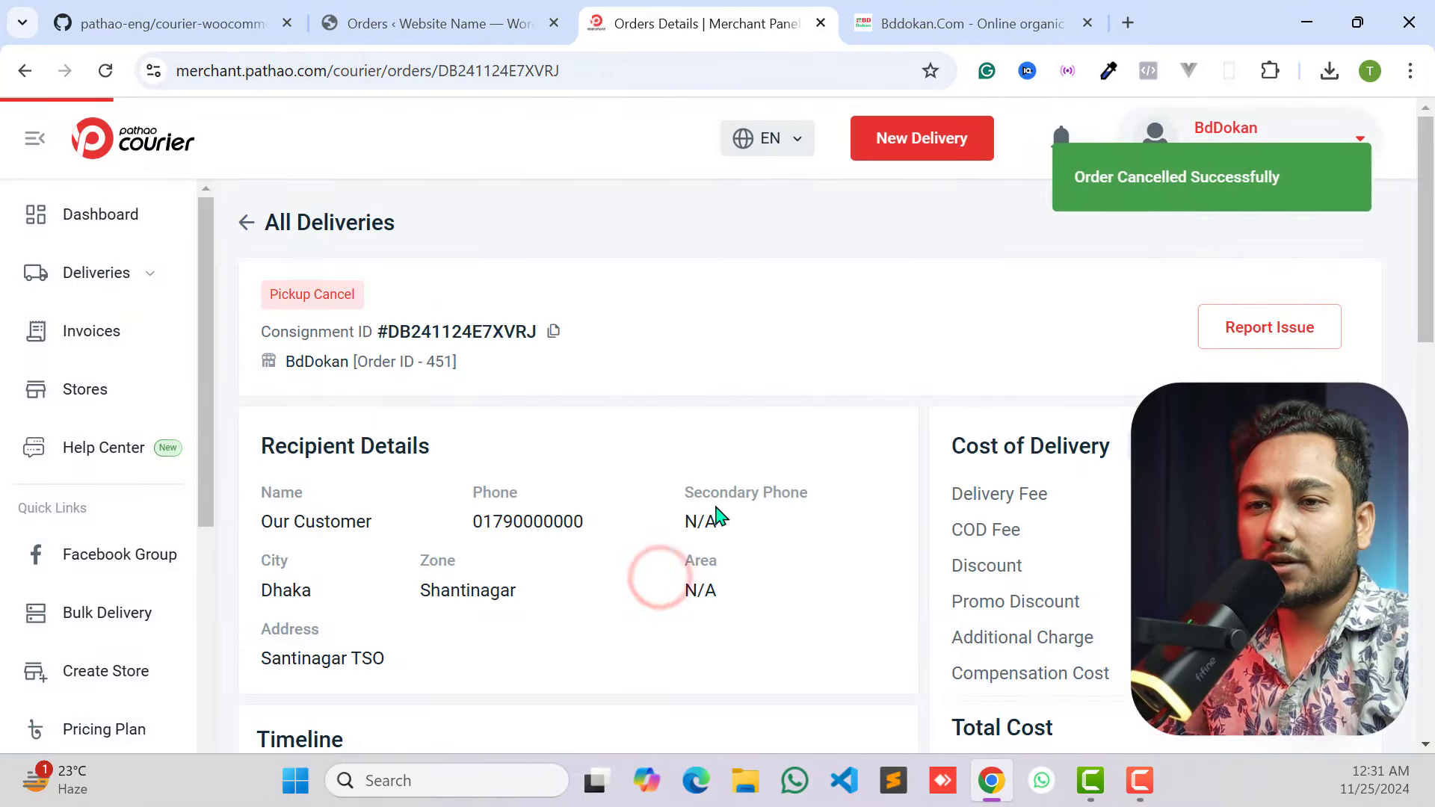
{"action": "scroll", "coordinate": [701, 487], "scroll_direction": "down", "scroll_amount": 1}
{"action": "scroll", "coordinate": [701, 488], "scroll_direction": "down", "scroll_amount": 3}
{"action": "scroll", "coordinate": [760, 586], "scroll_direction": "up", "scroll_amount": 5}
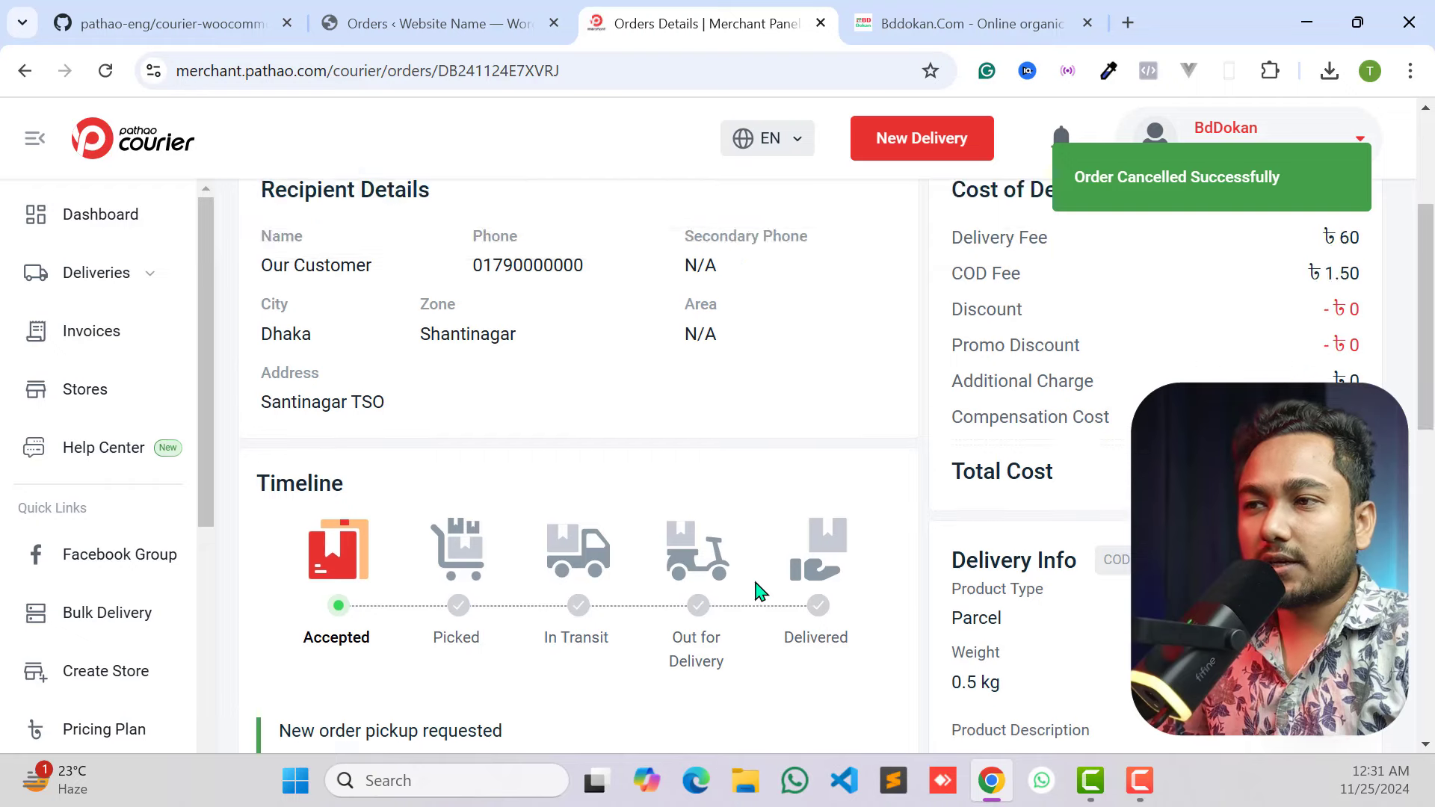
Check the cancelled delivery's Pathao Courier Status in the WooCommerce orders list and compare it with the merchant panel's delivery list.
{"action": "left_click", "coordinate": [412, 11]}
{"action": "scroll", "coordinate": [208, 331], "scroll_direction": "up", "scroll_amount": 3}
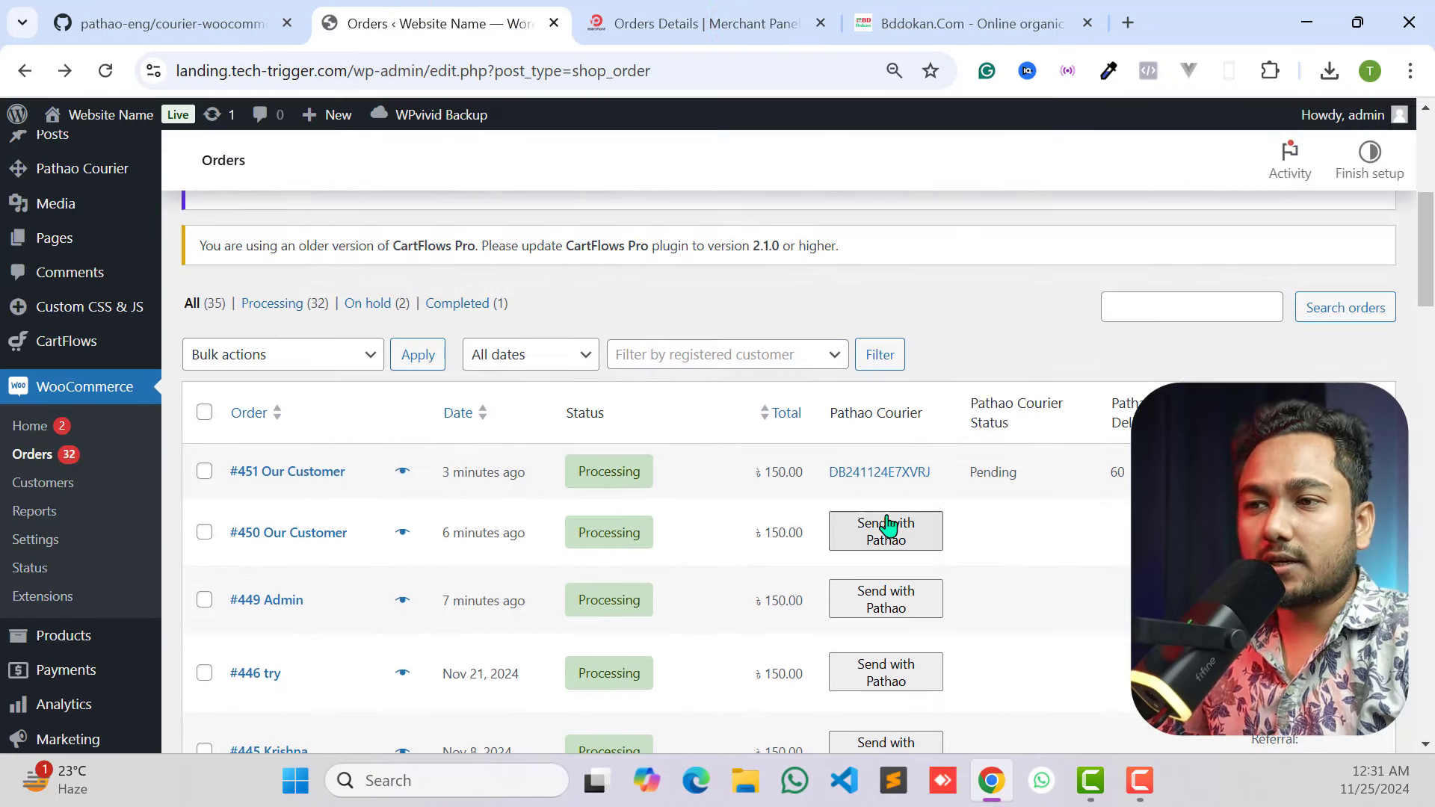
{"action": "scroll", "coordinate": [882, 583], "scroll_direction": "down", "scroll_amount": 1}
{"action": "scroll", "coordinate": [883, 583], "scroll_direction": "down", "scroll_amount": 4}
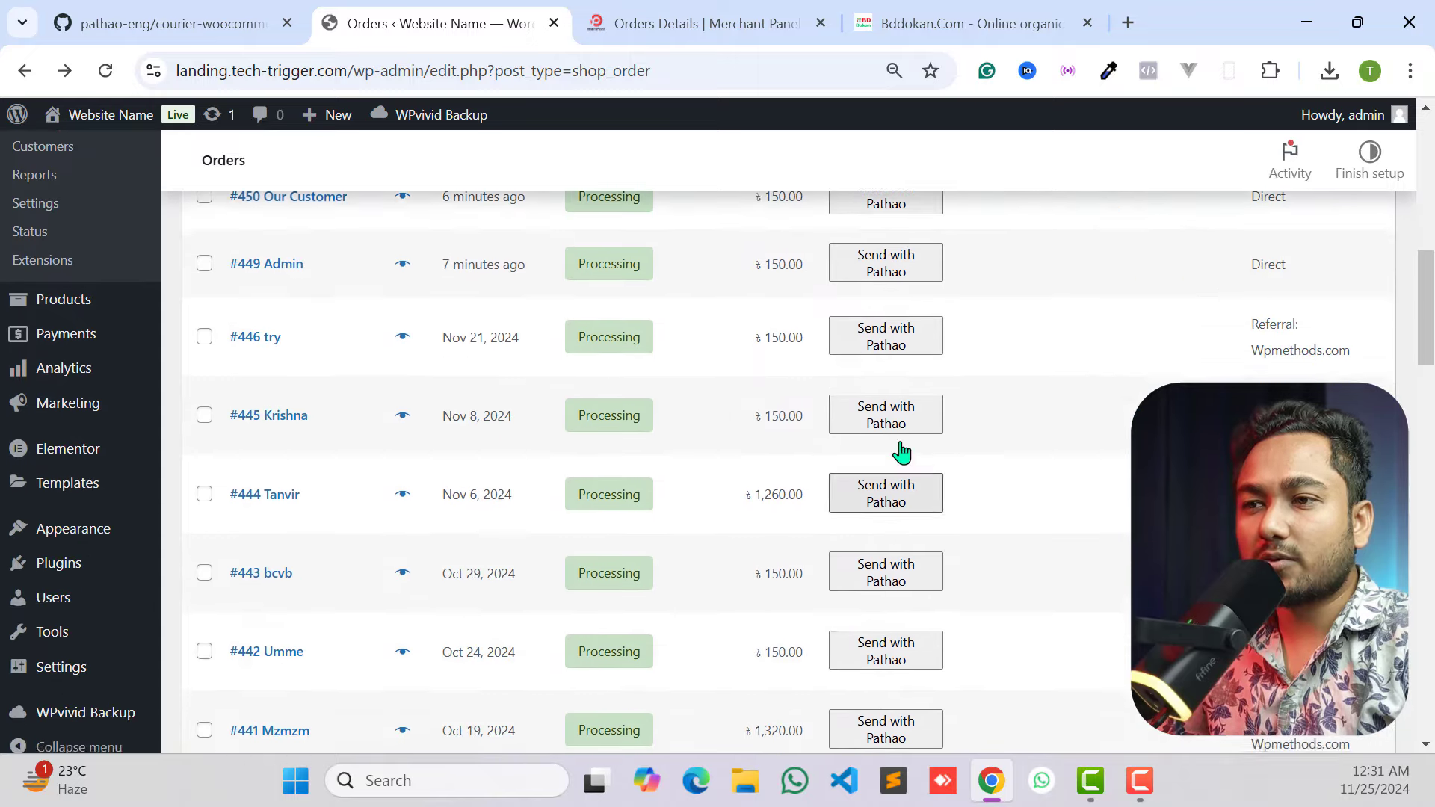
{"action": "scroll", "coordinate": [900, 448], "scroll_direction": "up", "scroll_amount": 3}
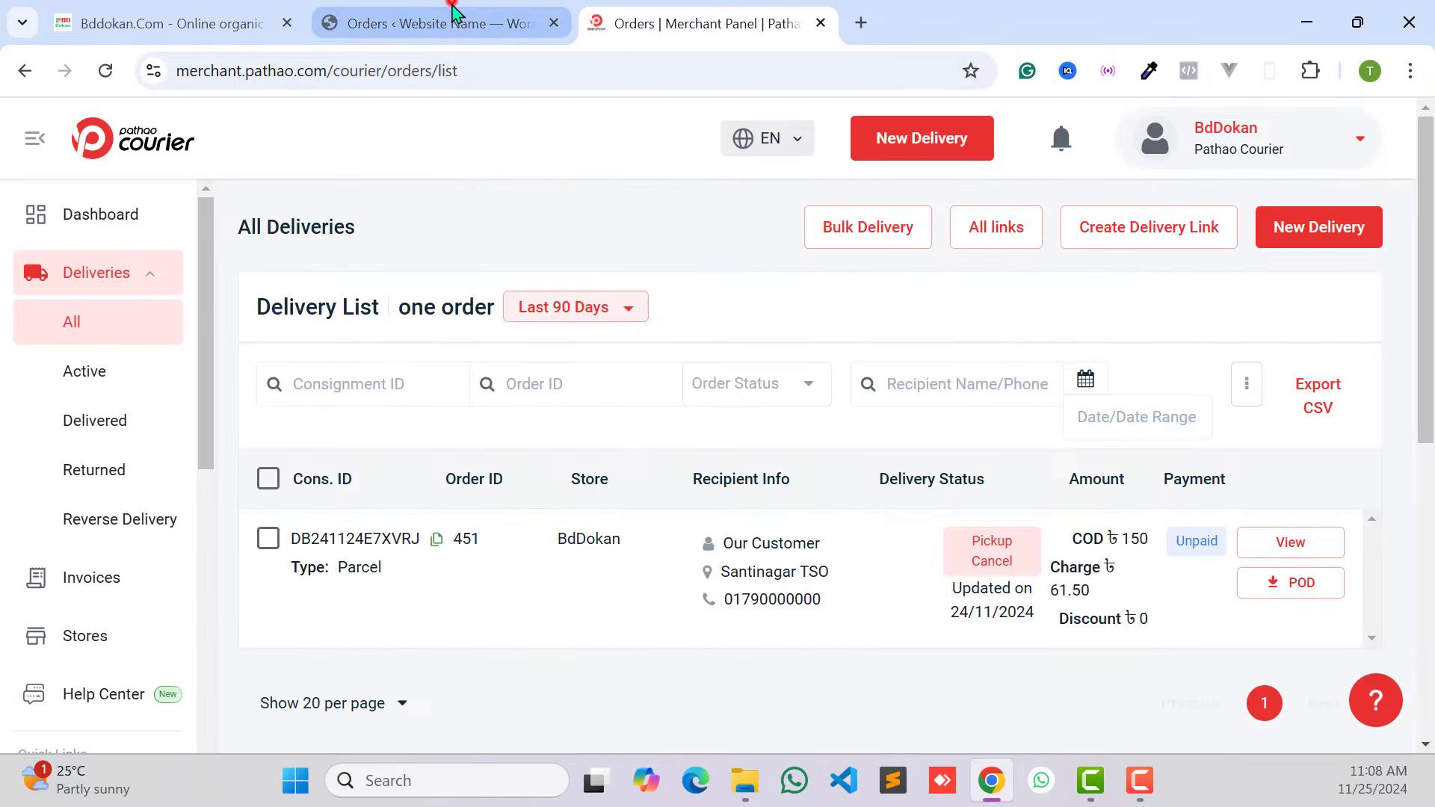
{"action": "left_click", "coordinate": [459, 13]}
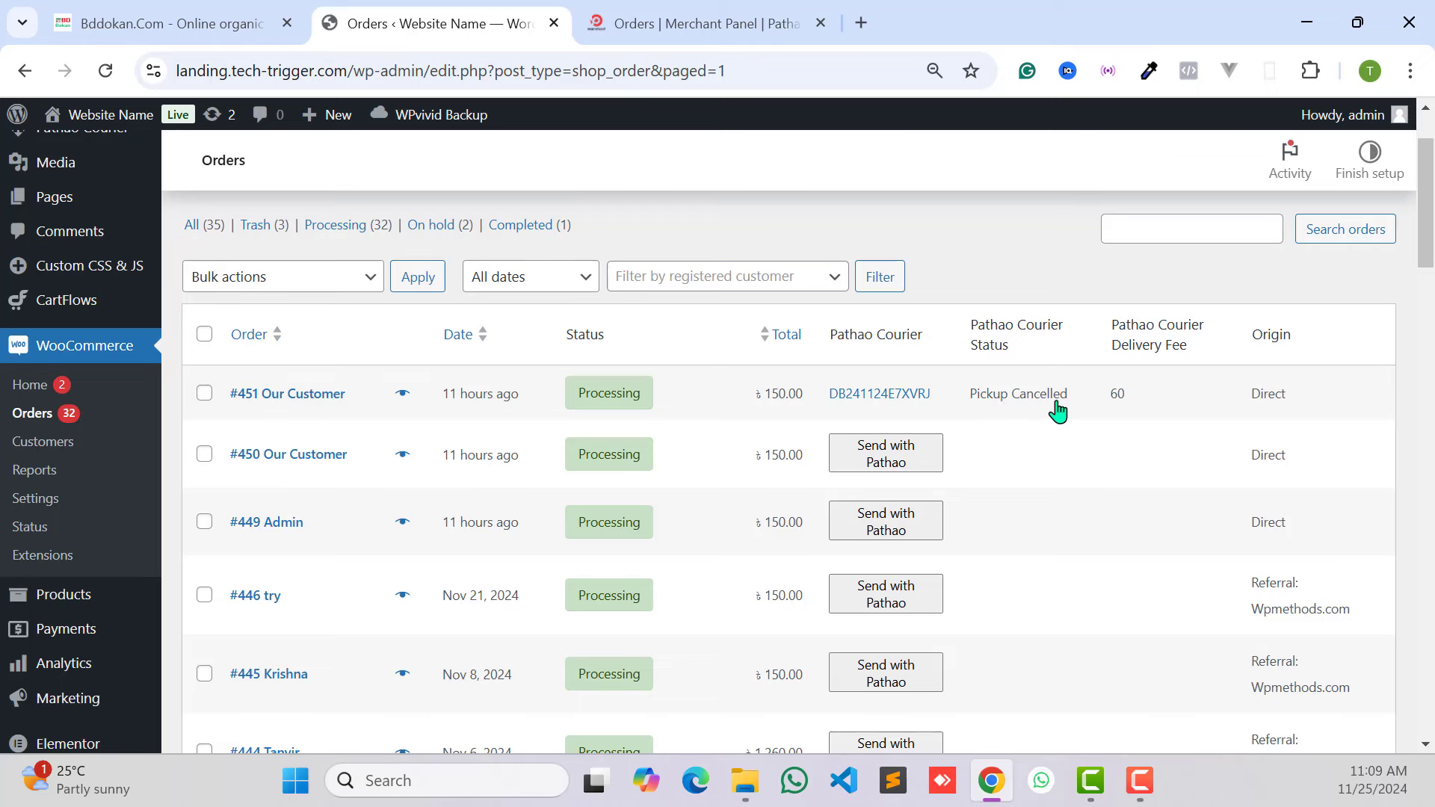
{"action": "key", "text": "ctrl+Tab"}
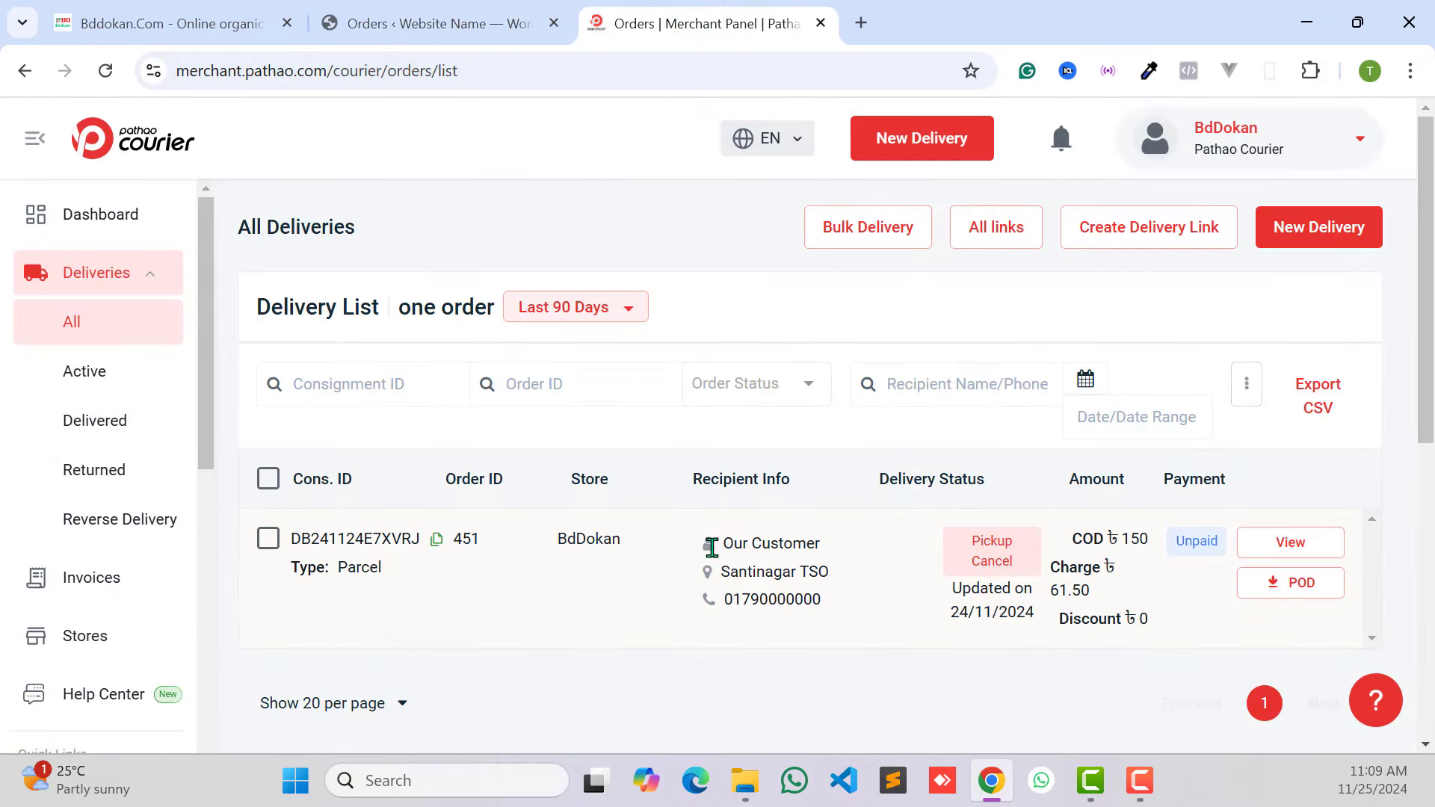